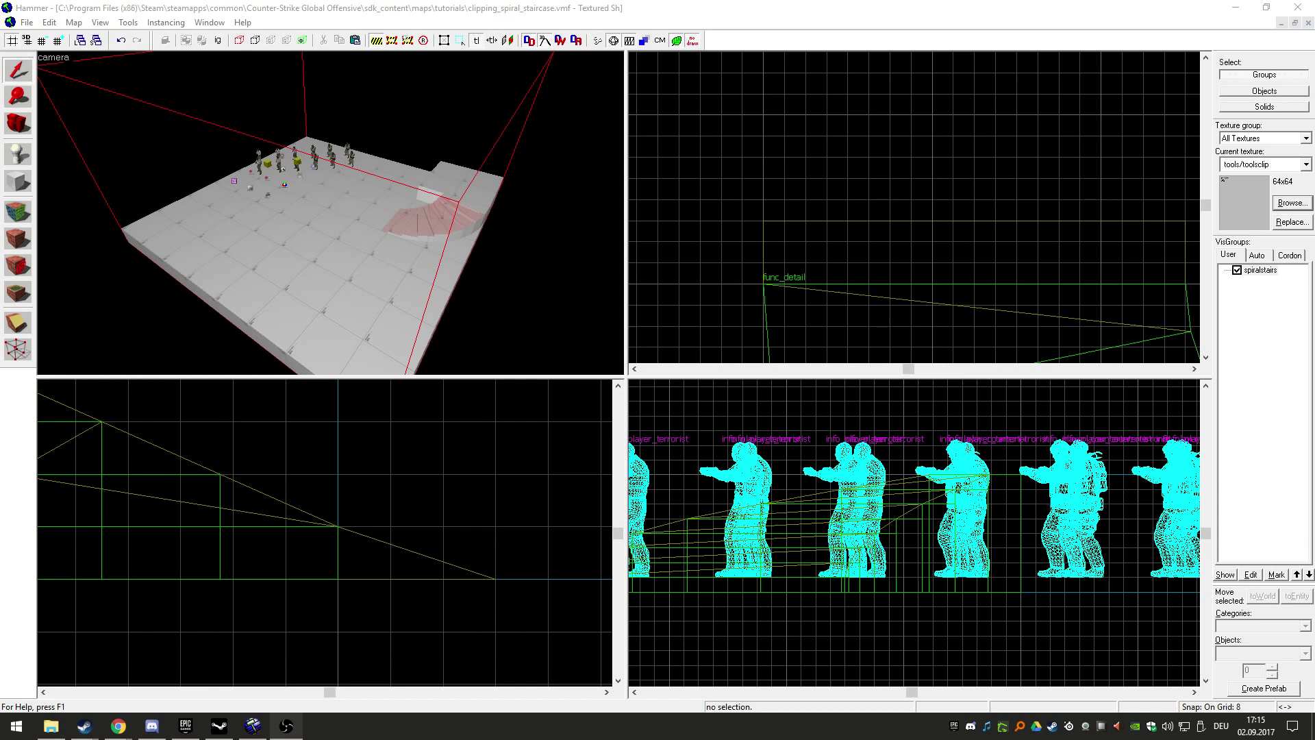
# Delete the existing group of clip brushes covering the spiral staircase.
pyautogui.click(349, 134)
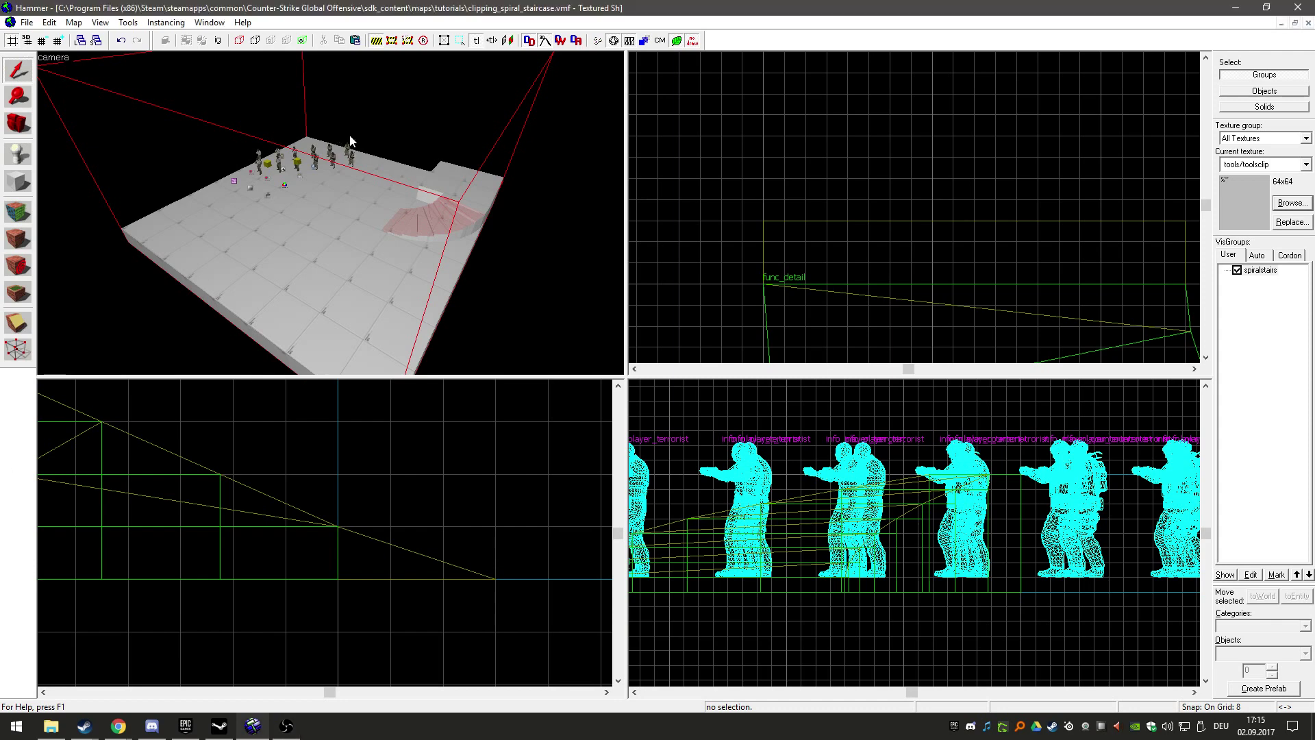
pyautogui.press('z')
pyautogui.press('w')
pyautogui.press('w')
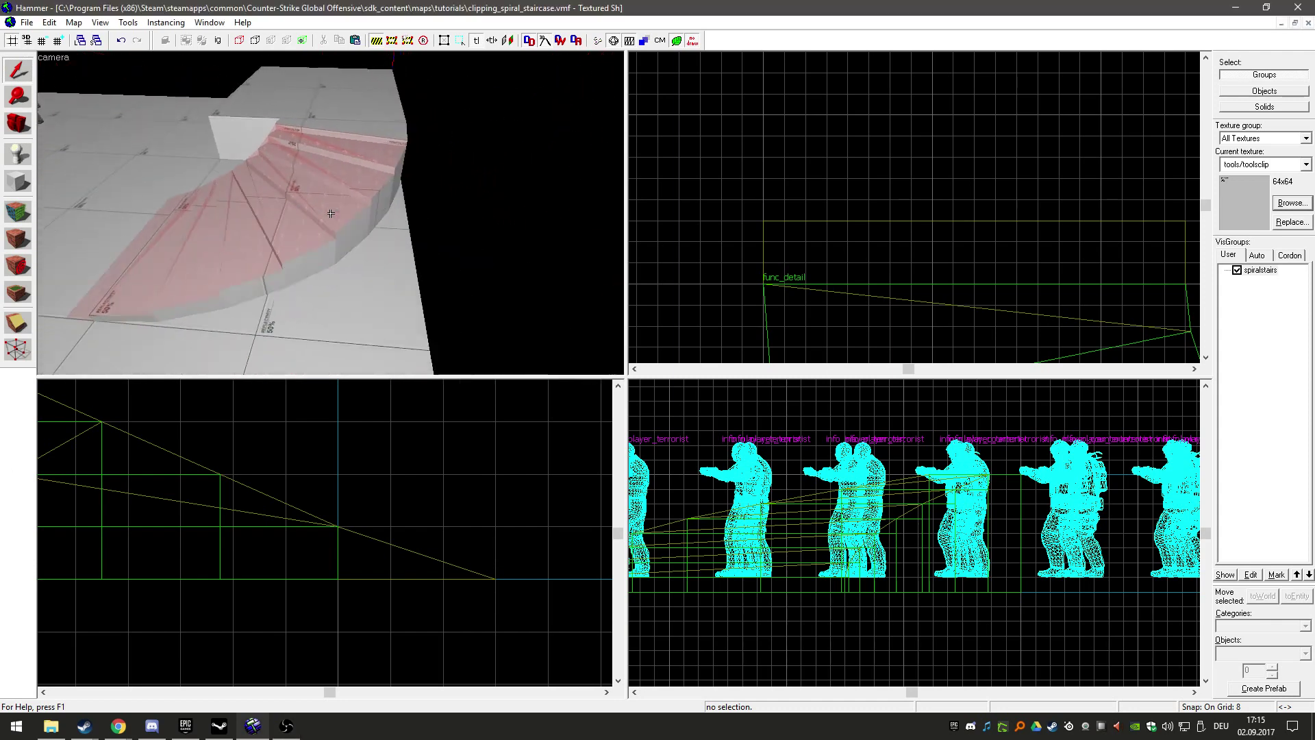
pyautogui.press('s')
pyautogui.press('z')
pyautogui.click(318, 203)
pyautogui.press('z')
pyautogui.press('w')
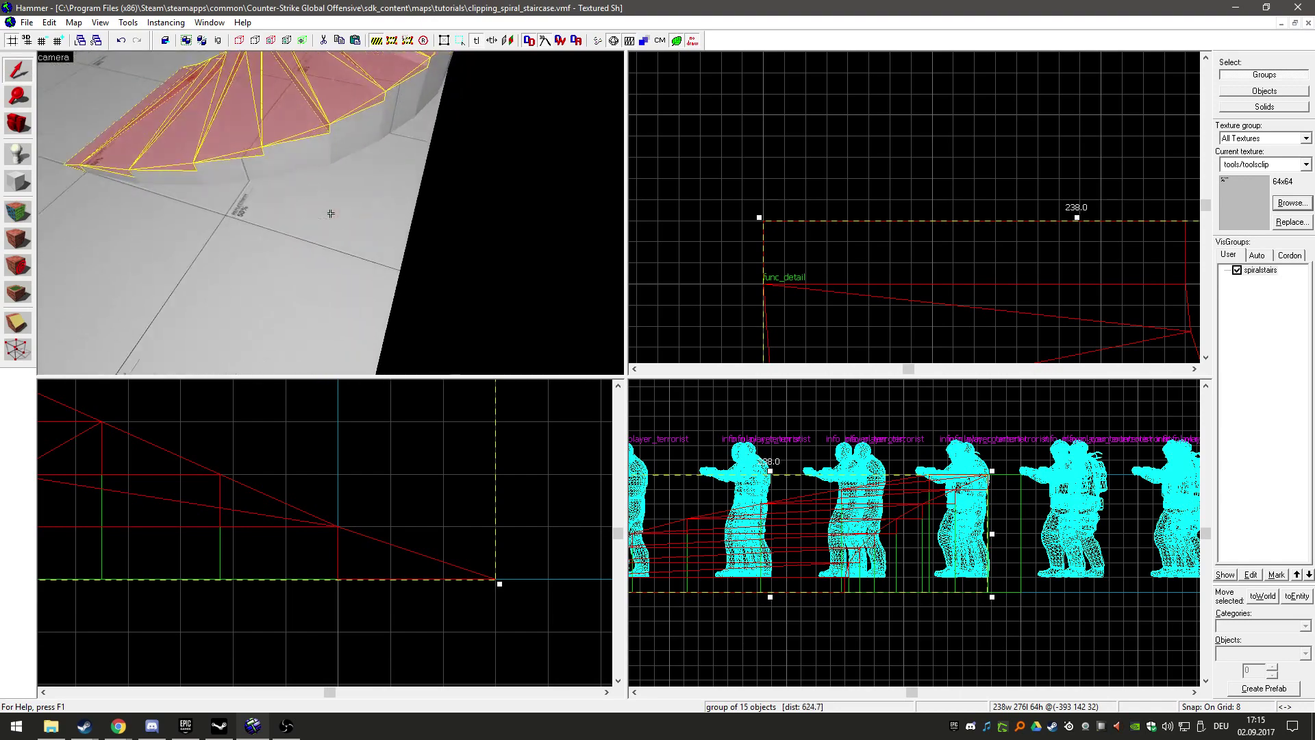
pyautogui.press('d')
pyautogui.press('d')
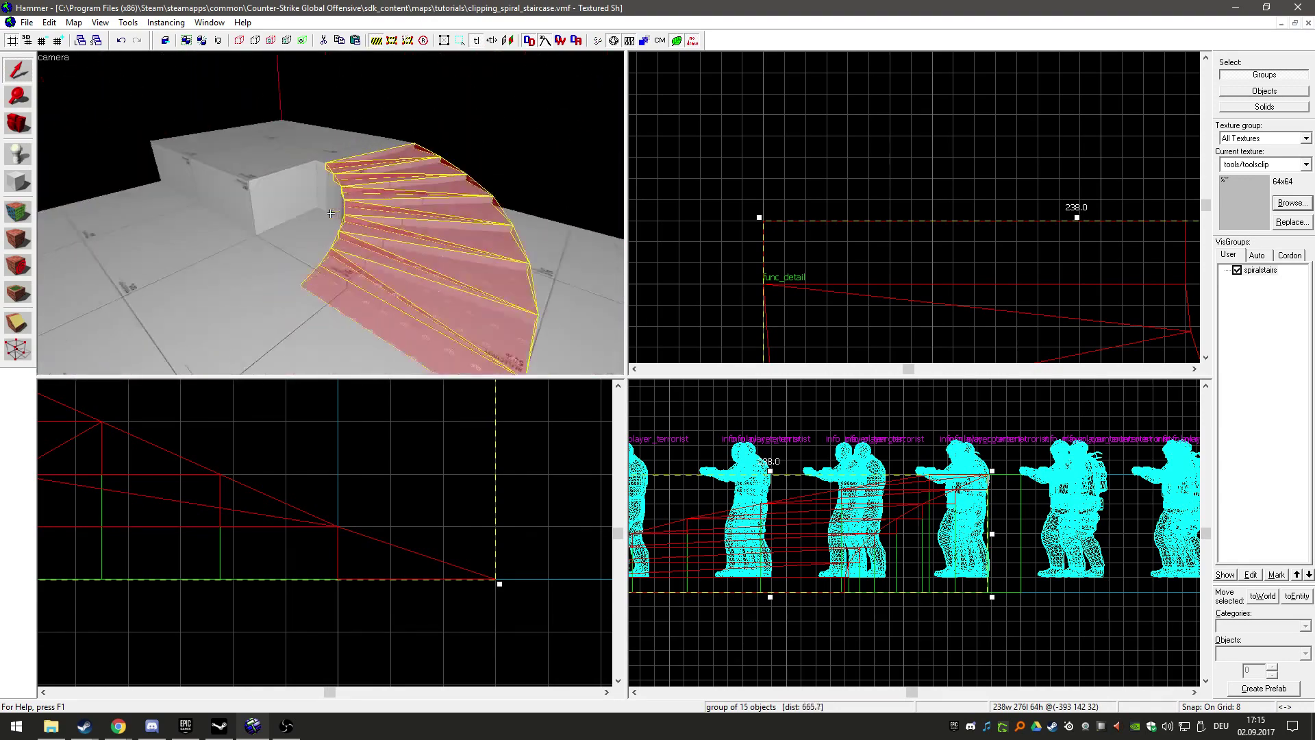
pyautogui.press('s')
pyautogui.scroll(5, 331, 214)
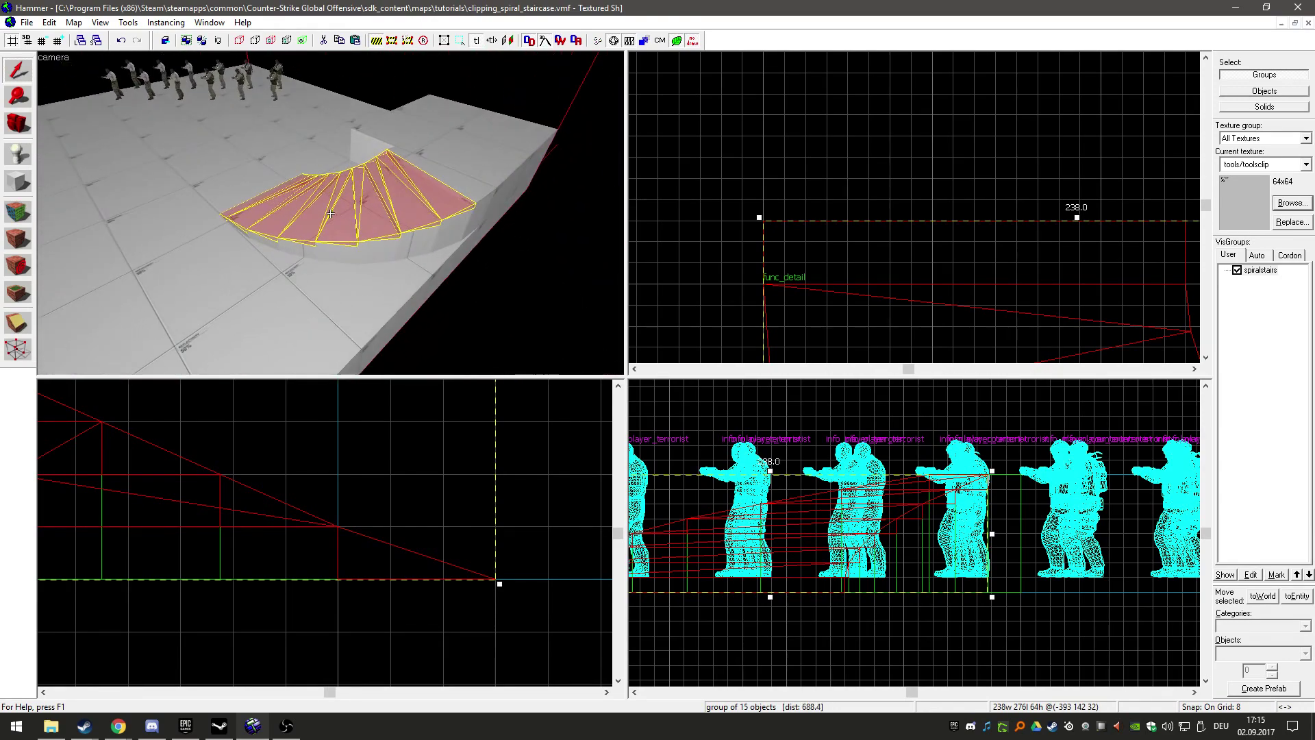
pyautogui.press('s')
pyautogui.press('d')
pyautogui.press('w')
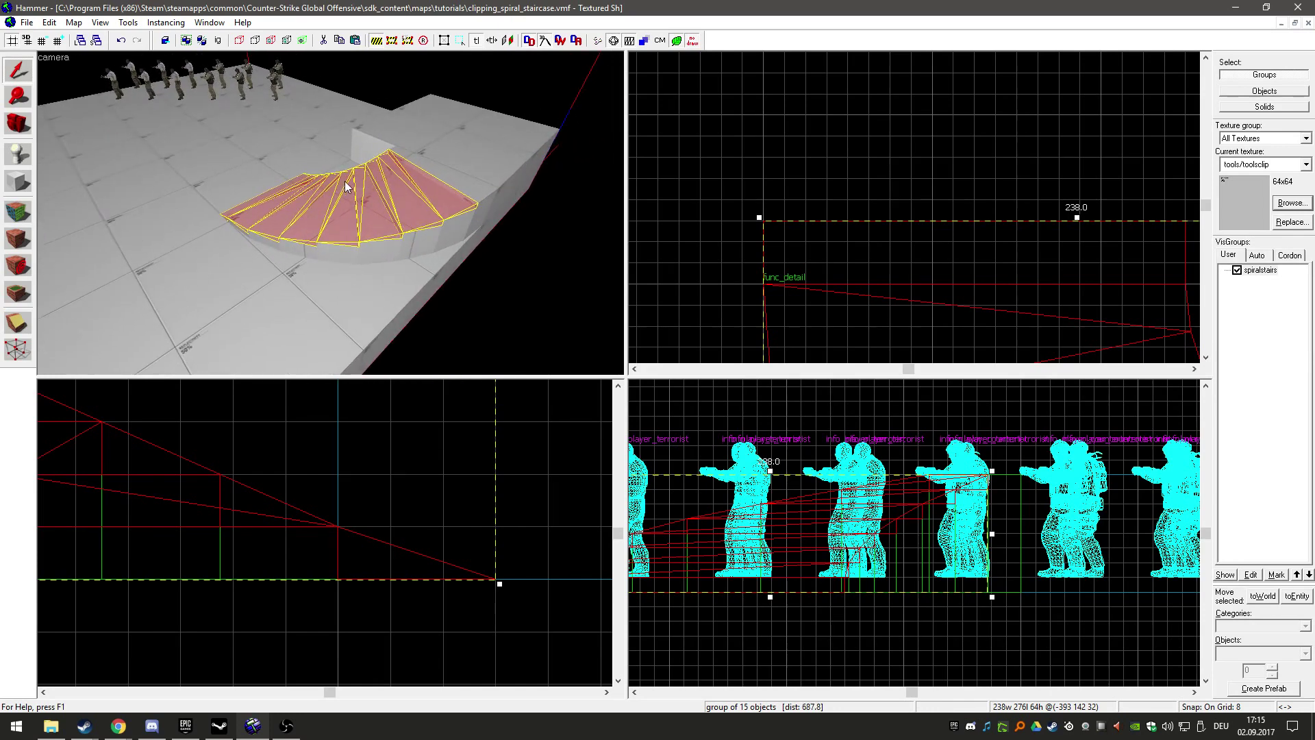
pyautogui.press('Delete')
# Select the func_detail spiral staircase and make a copy of it shifted 8 units upward.
pyautogui.press('z')
pyautogui.press('a')
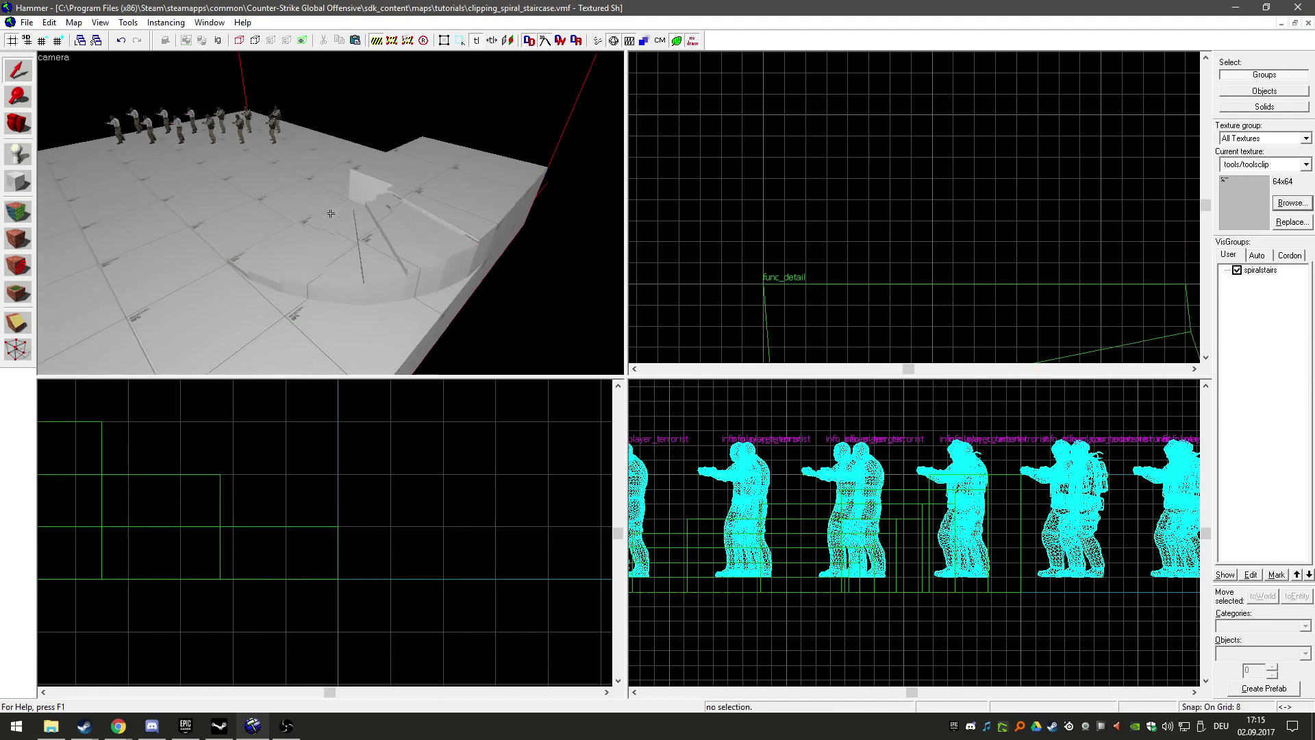
pyautogui.press('a')
pyautogui.press('w')
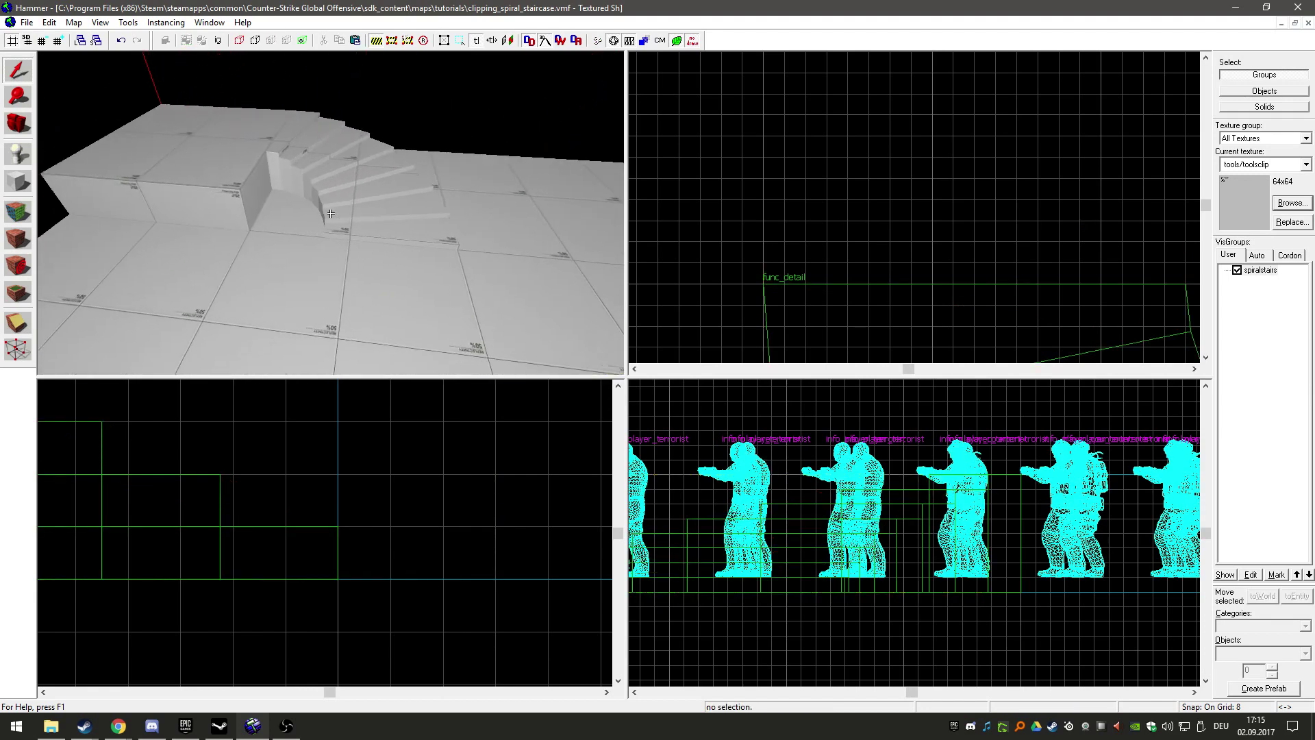
pyautogui.press('z')
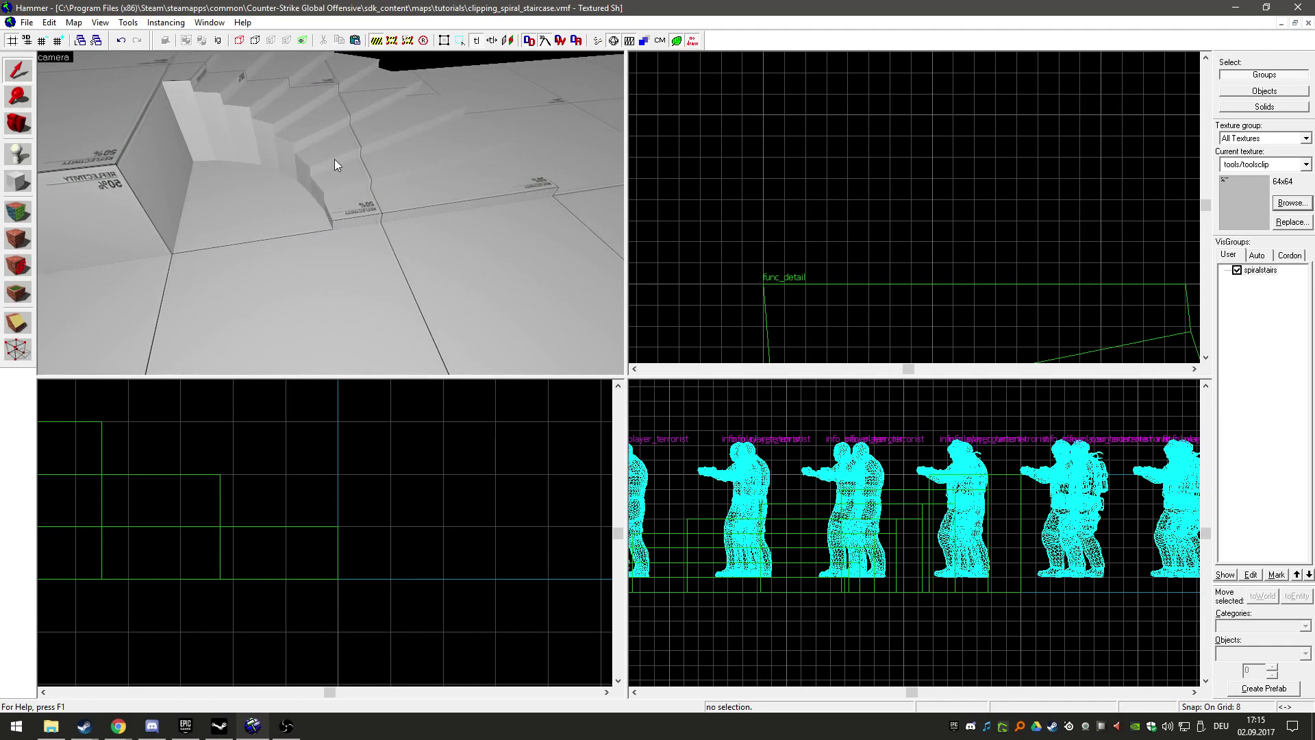
pyautogui.click(356, 203)
pyautogui.press('z')
pyautogui.press('s')
pyautogui.press('z')
pyautogui.press('d')
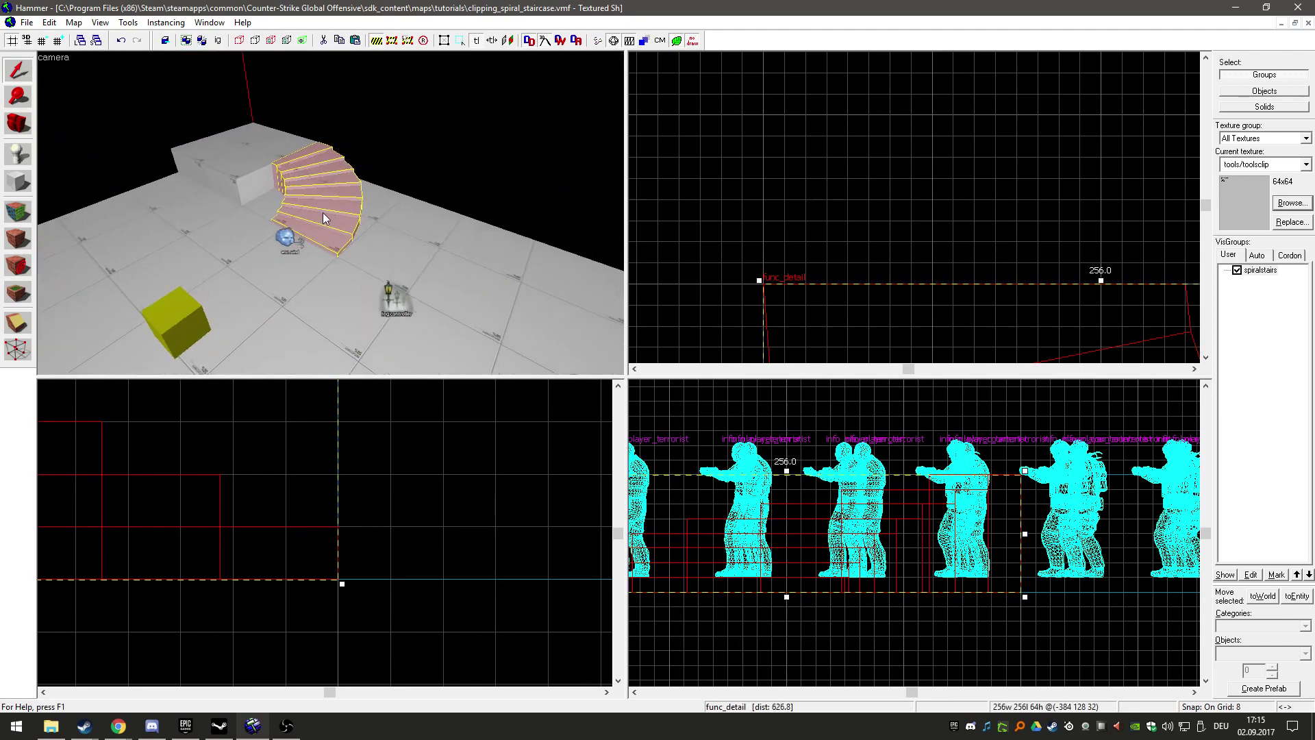
pyautogui.press('z')
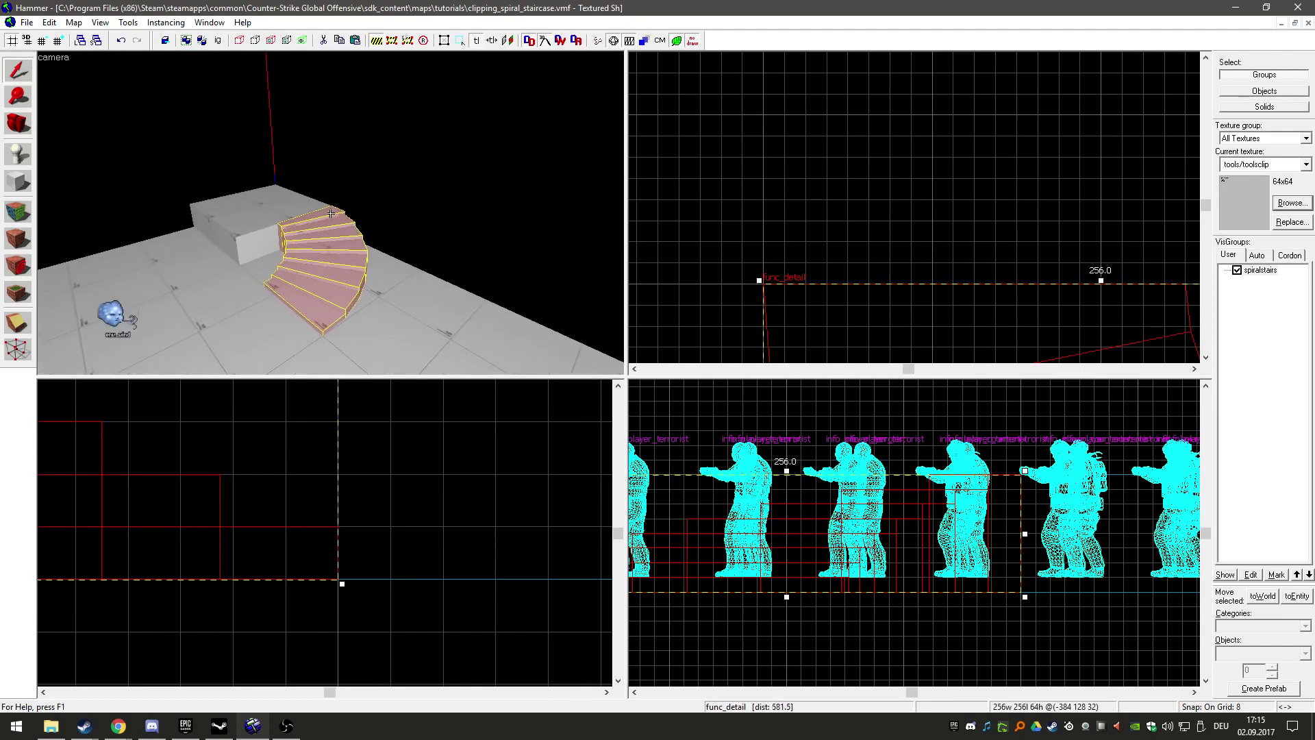
pyautogui.press('w')
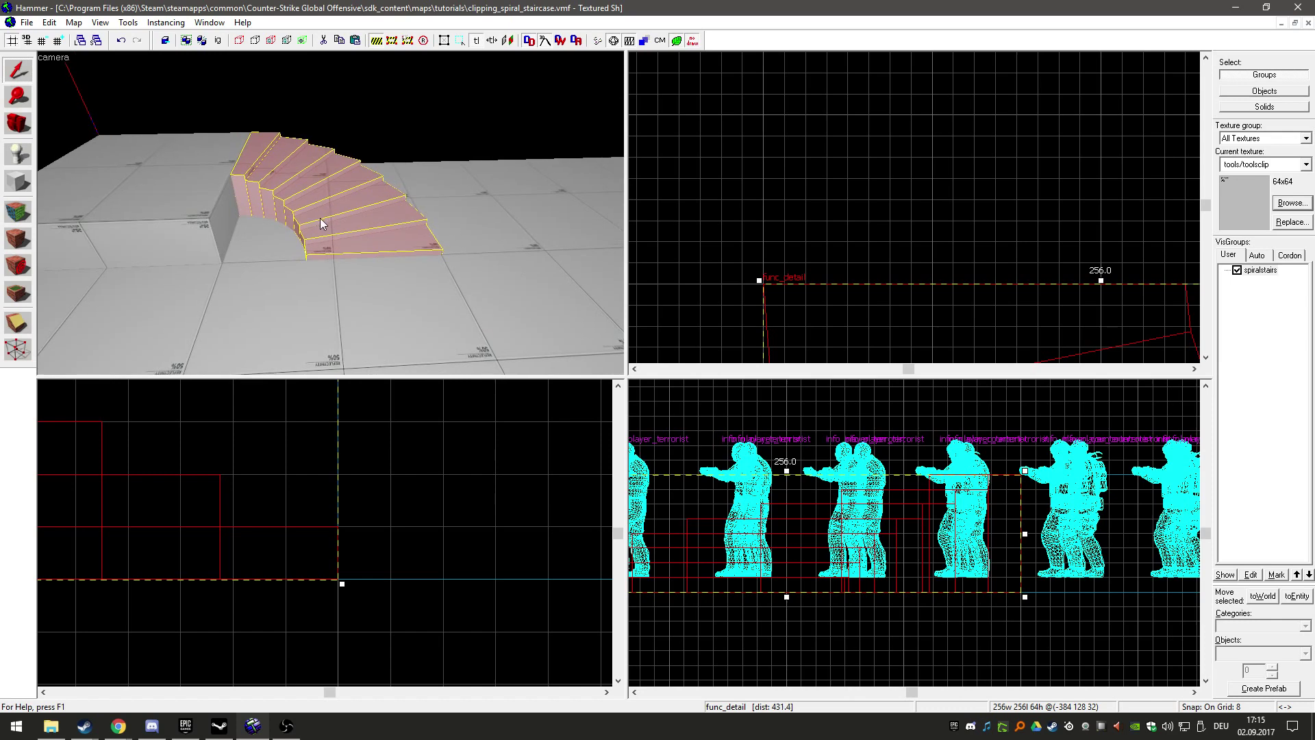
pyautogui.scroll(-5, 344, 524)
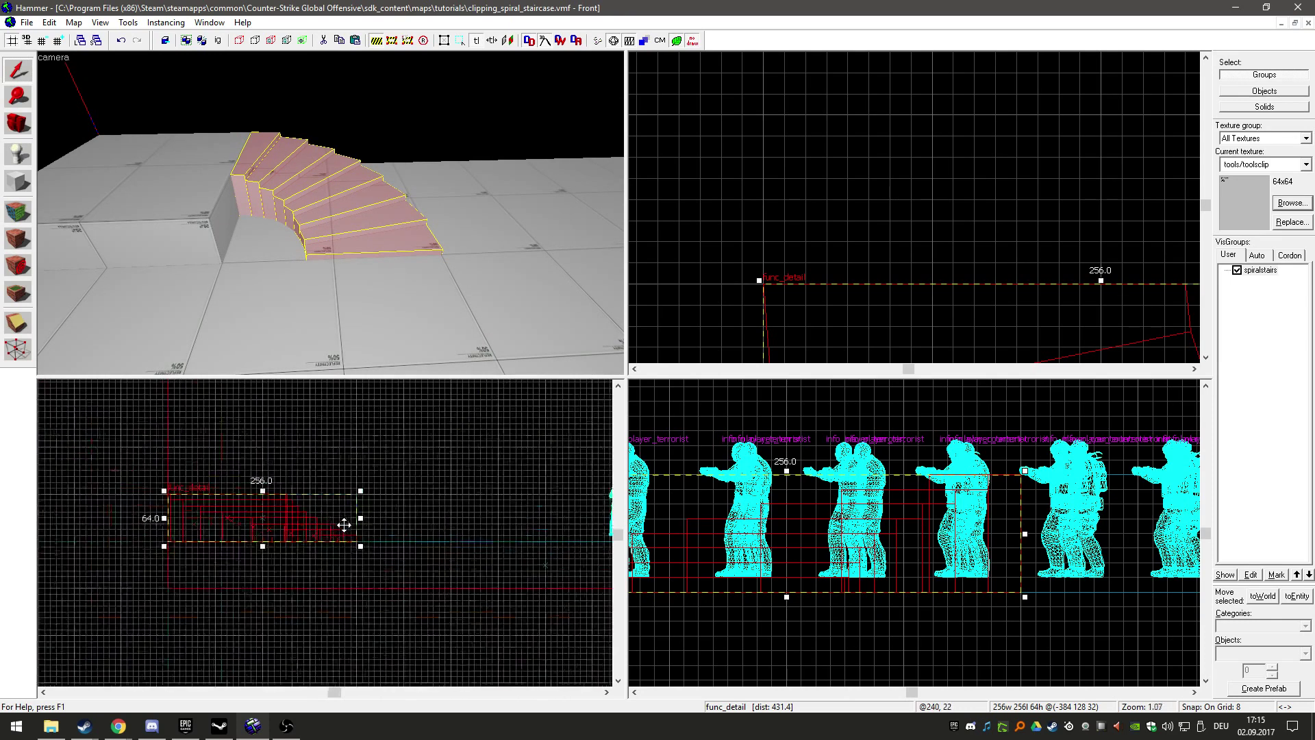
pyautogui.scroll(5, 344, 524)
pyautogui.scroll(-5, 343, 534)
pyautogui.scroll(3, 344, 538)
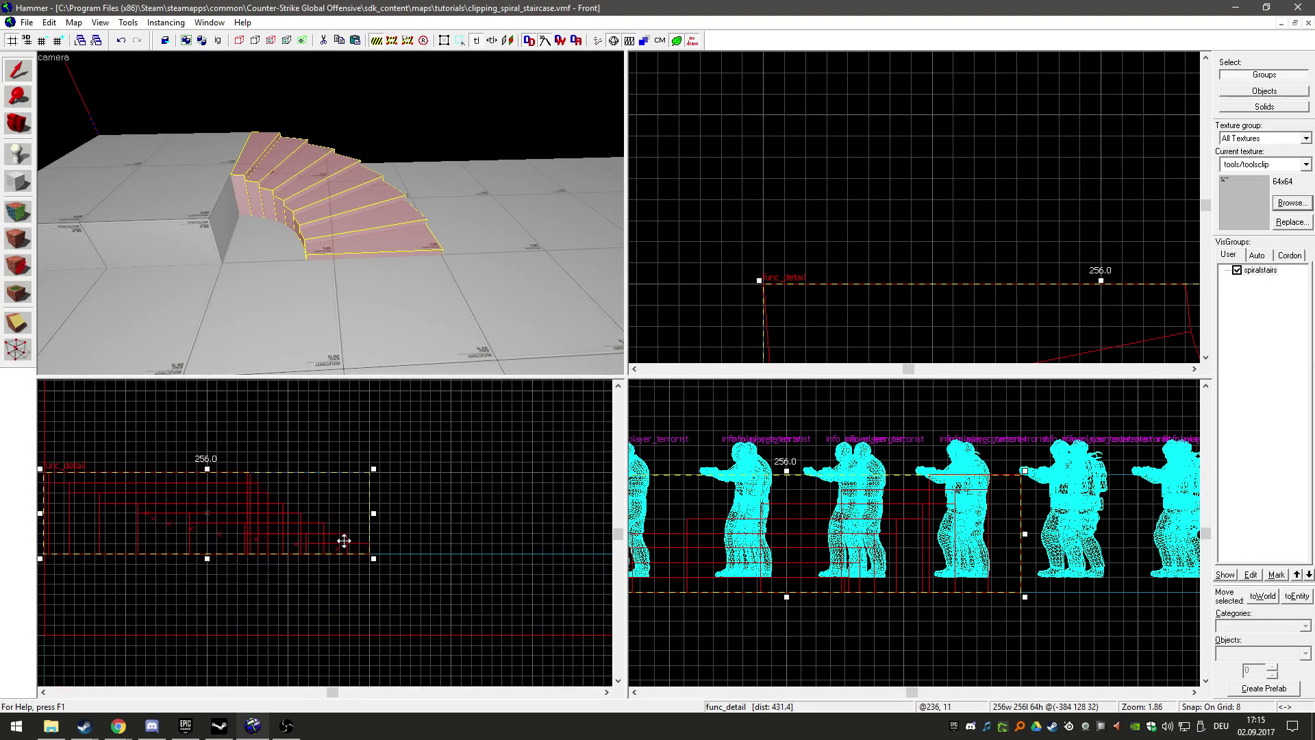
pyautogui.scroll(8, 346, 540)
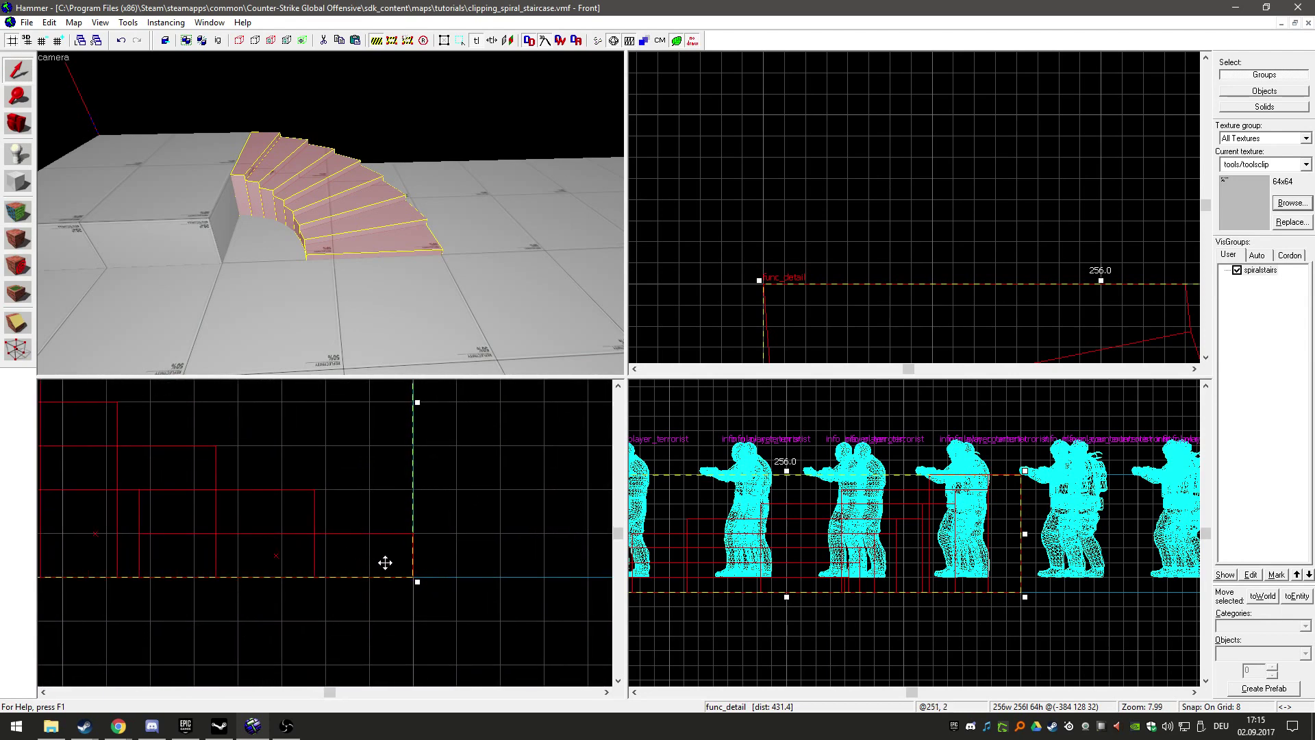
pyautogui.moveTo(384, 562); pyautogui.dragTo(382, 523)
# Examine the raised staircase copy against the original stairs from the outer and inner sides.
pyautogui.press('z')
pyautogui.press('w')
pyautogui.press('d')
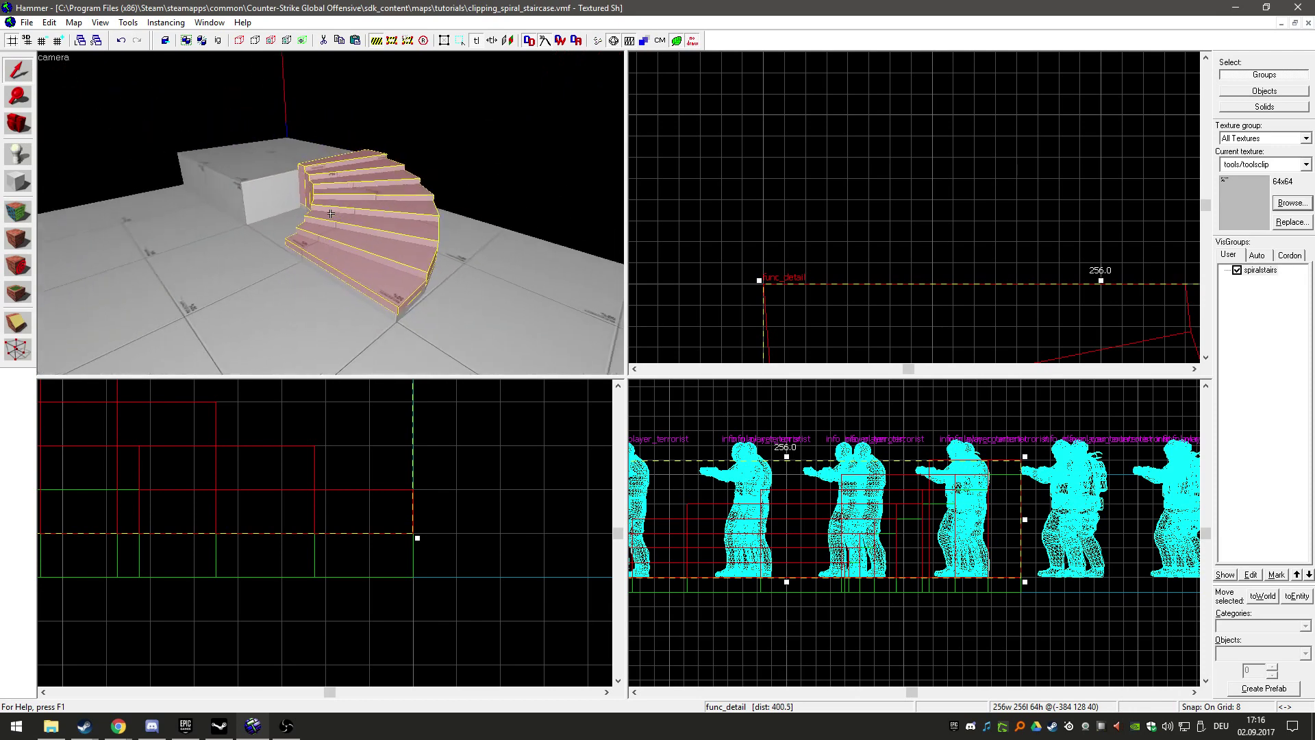
pyautogui.press('w')
pyautogui.press('d')
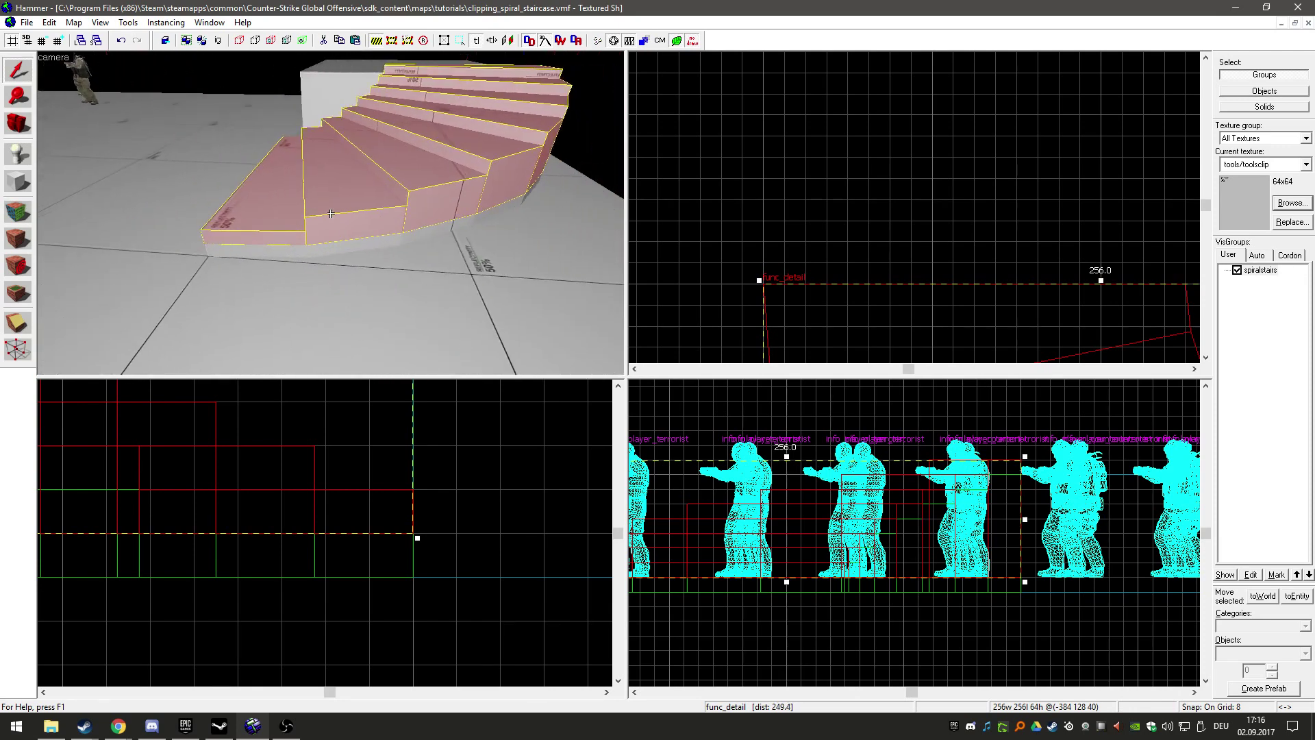
pyautogui.press('a')
pyautogui.press('w')
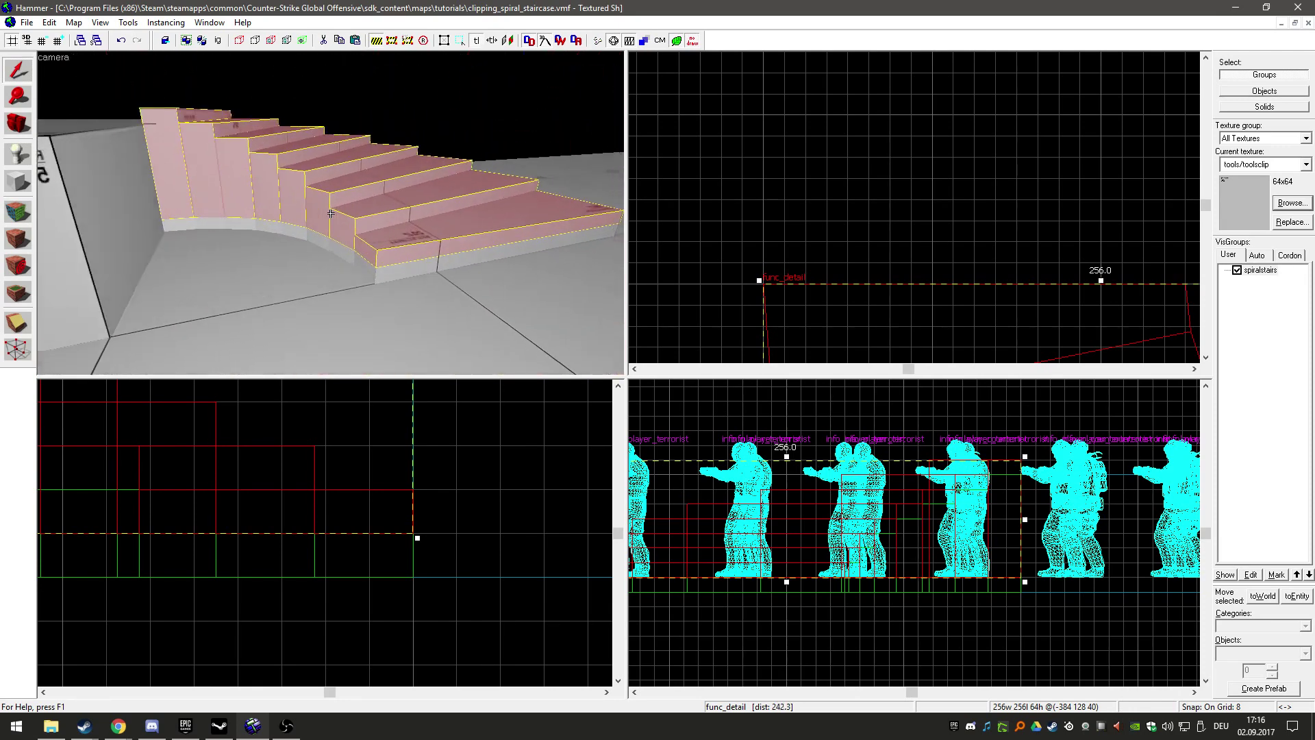
pyautogui.press('s')
pyautogui.press('w')
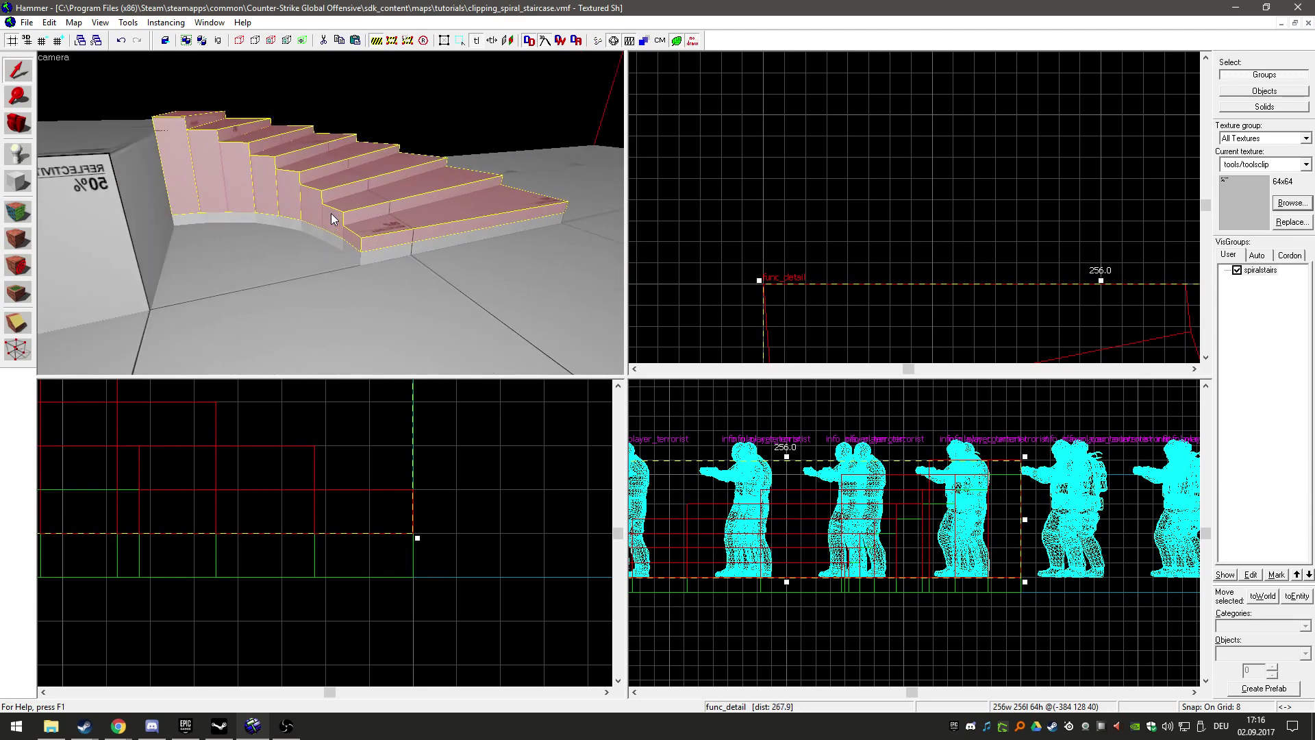
pyautogui.press('z')
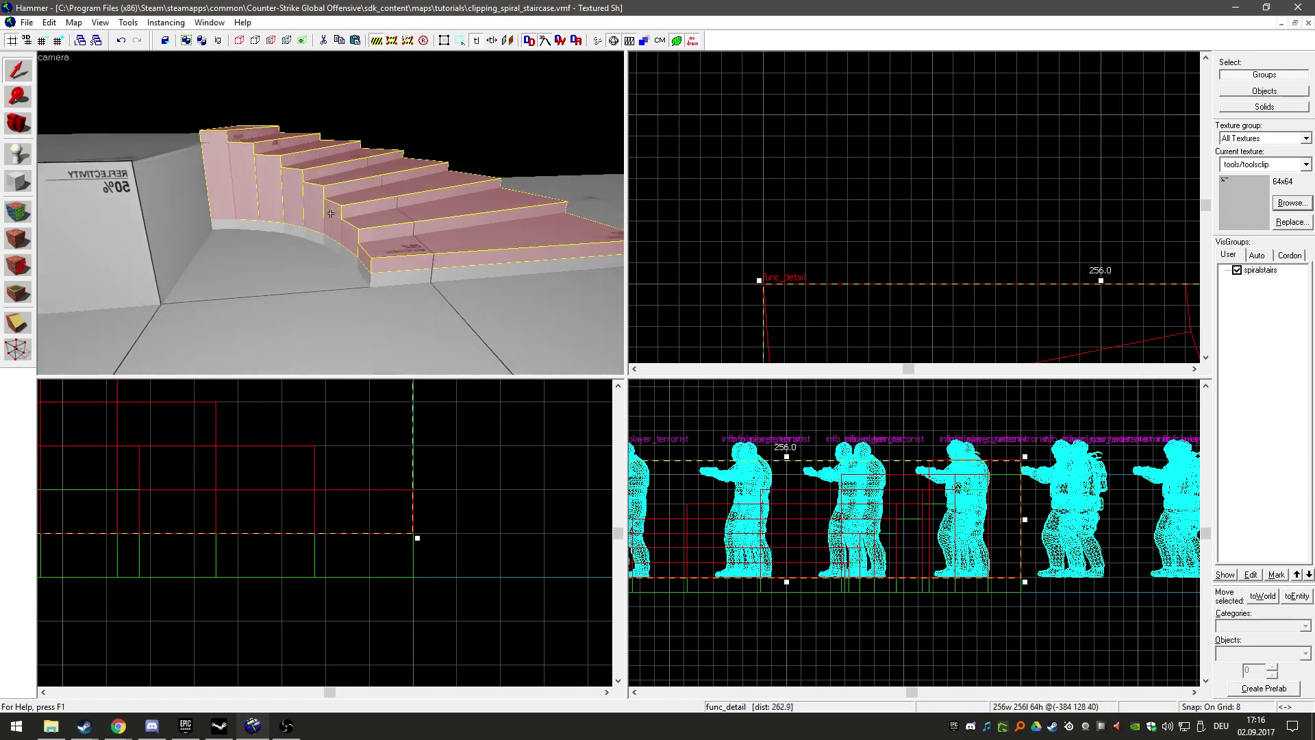
pyautogui.press('d')
pyautogui.press('z')
# Apply the tools/toolsclip texture to all faces of the raised staircase copy.
pyautogui.click(1248, 166)
pyautogui.click(1248, 166)
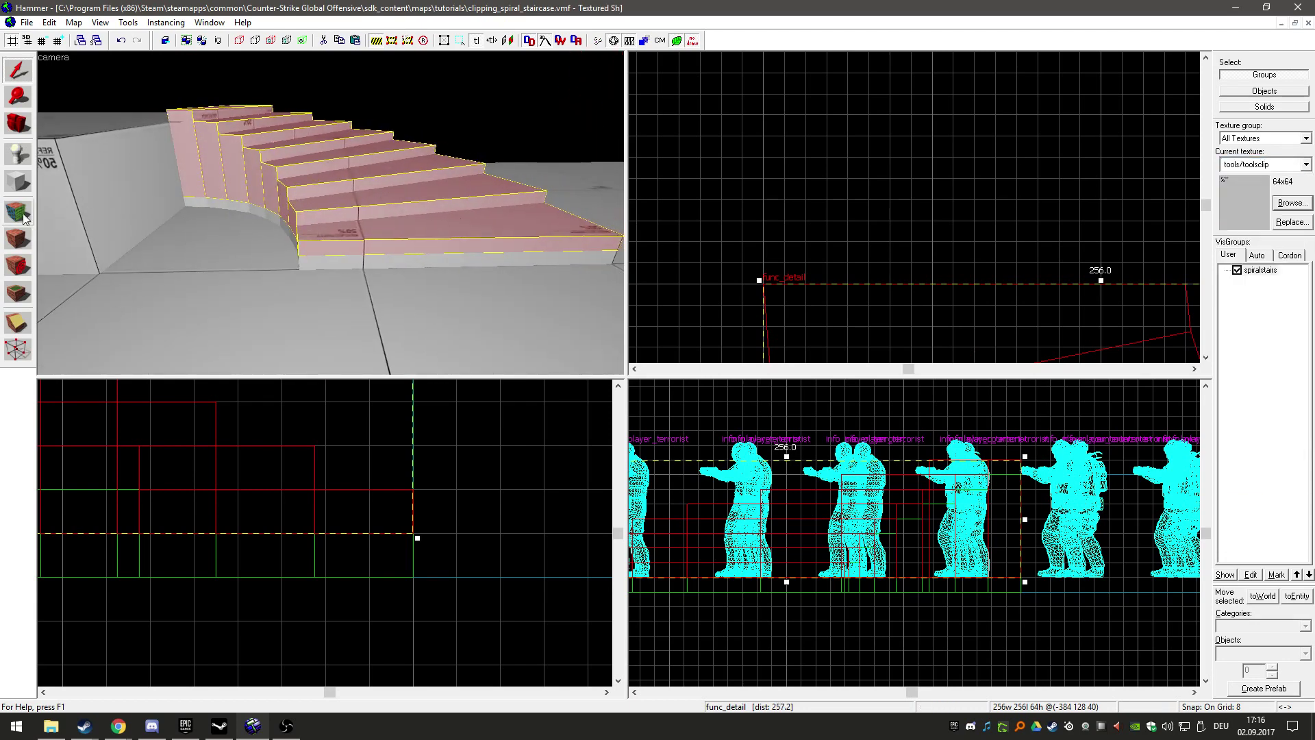
pyautogui.click(17, 238)
pyautogui.press('z')
pyautogui.press('w')
pyautogui.press('s')
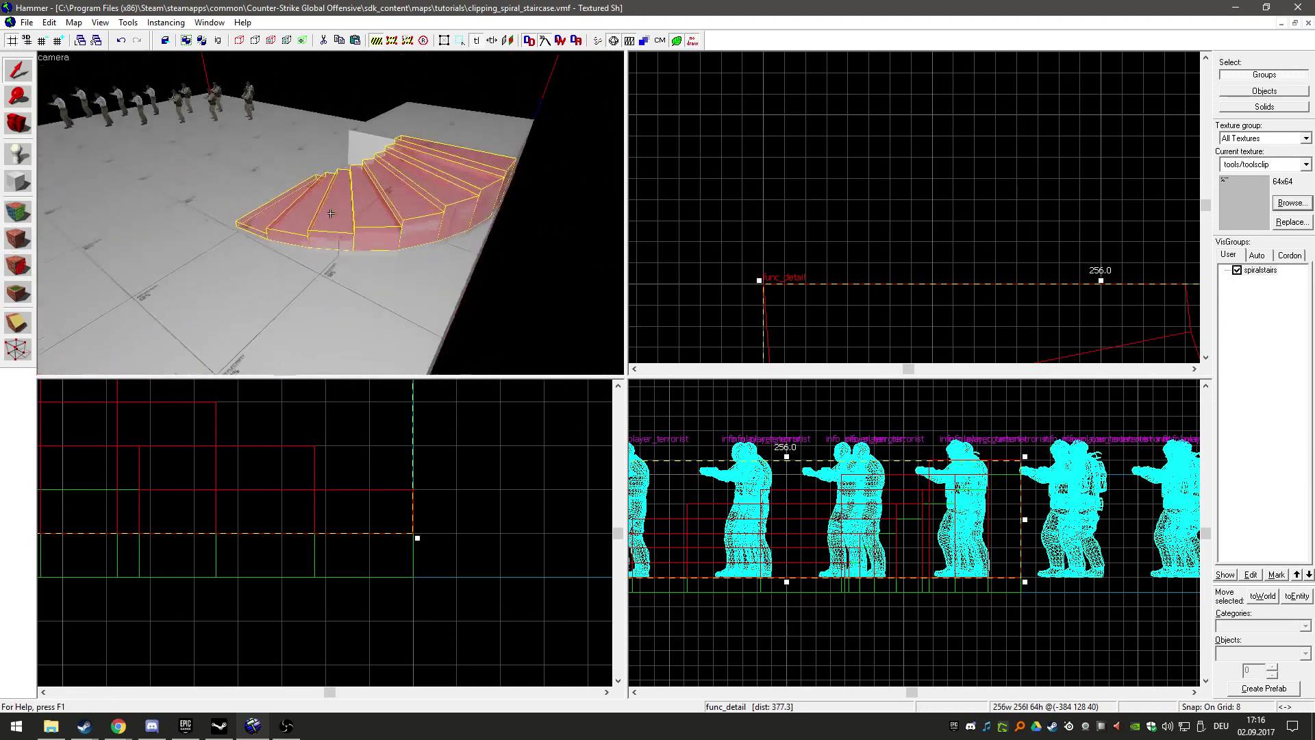
pyautogui.press('a')
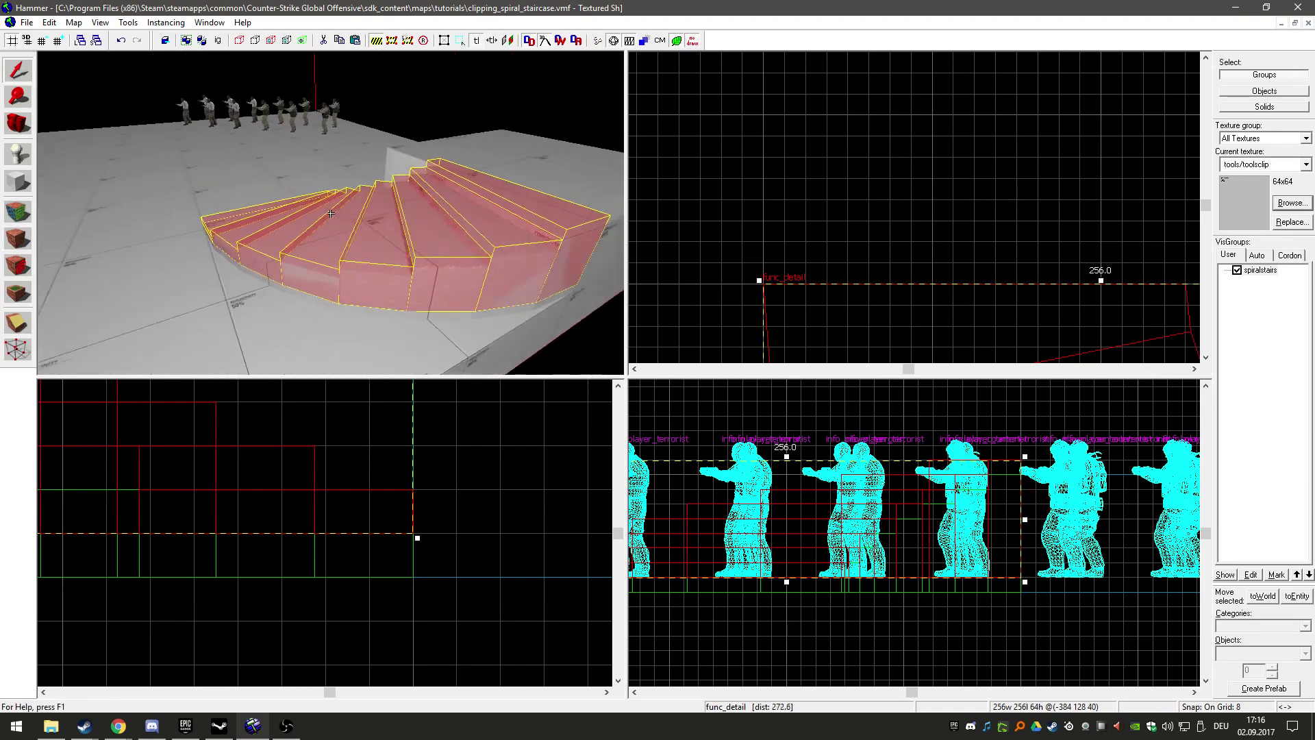
pyautogui.press('z')
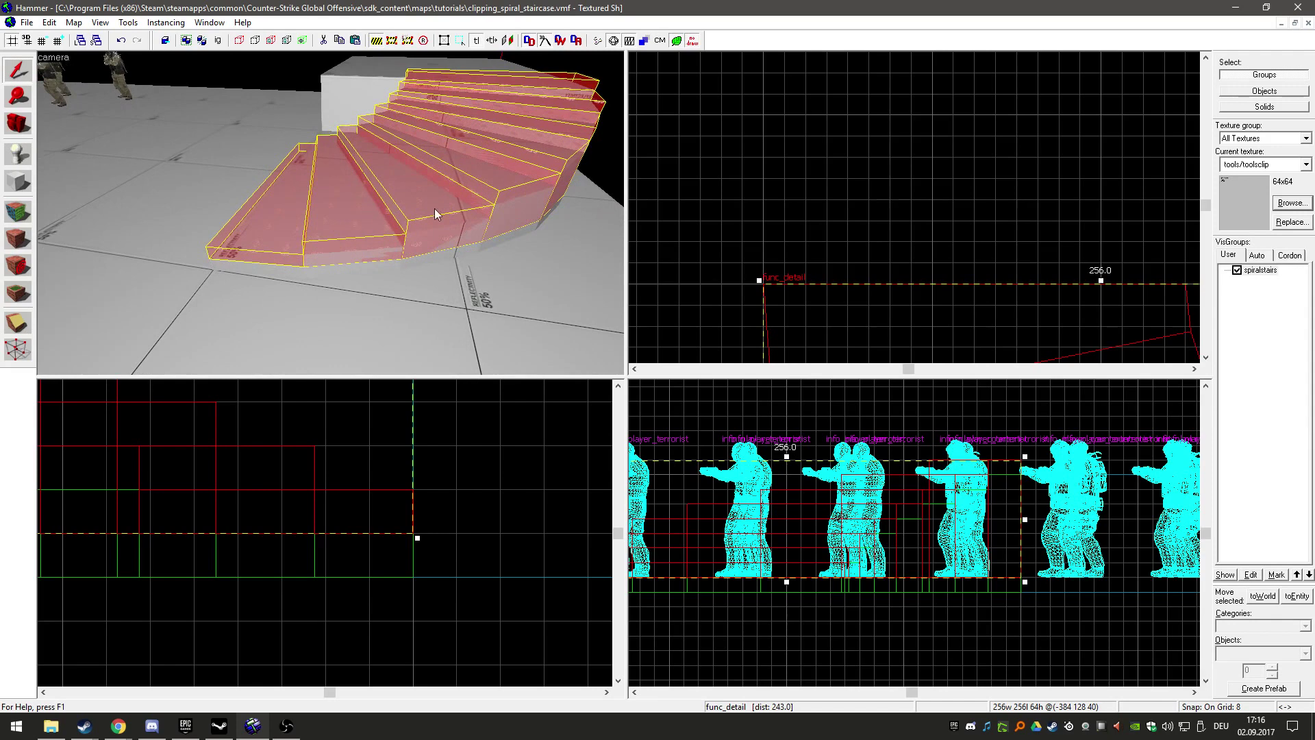
# Switch to selecting individual solids and raise the undersides of the second and third clip steps to leave thin slabs.
pyautogui.press('z')
pyautogui.press('s')
pyautogui.press('z')
pyautogui.hotkey('ctrl', 'w')
pyautogui.click(330, 240)
pyautogui.press('z')
pyautogui.press('s')
pyautogui.press('w')
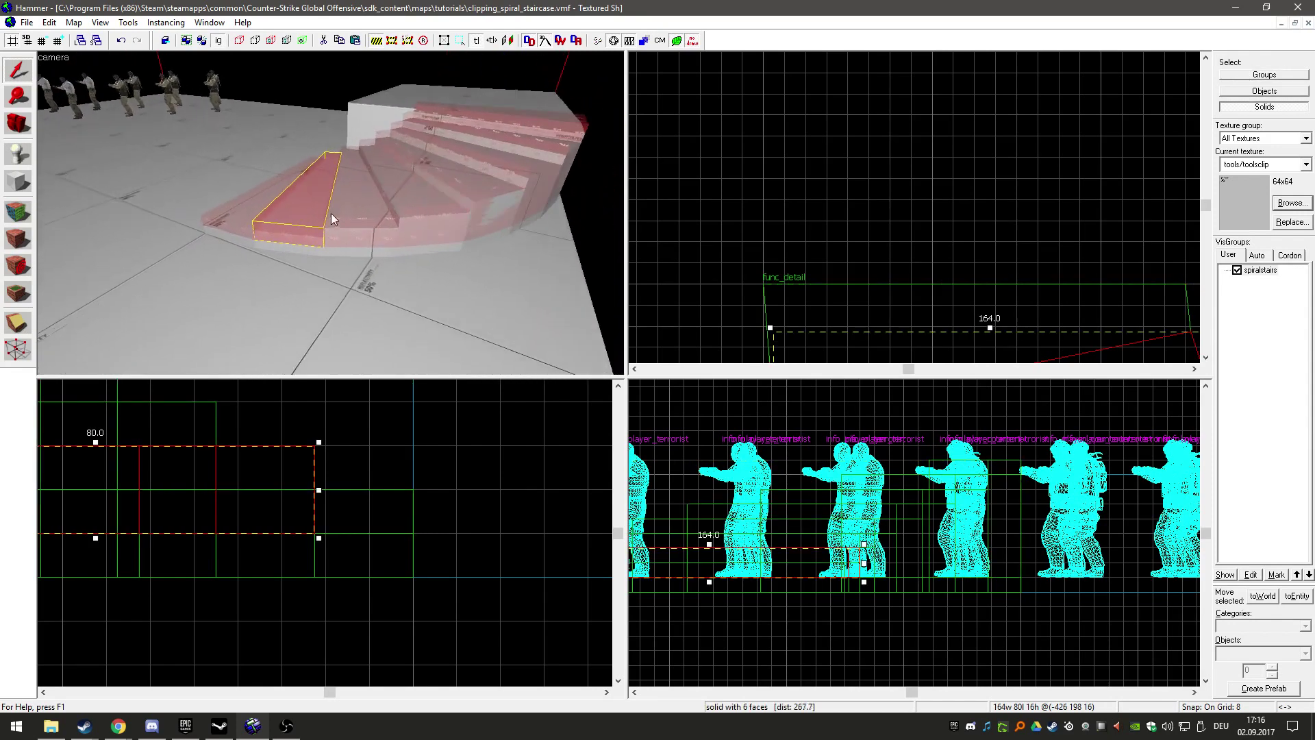
pyautogui.press('z')
pyautogui.scroll(-5, 252, 494)
pyautogui.scroll(3, 189, 507)
pyautogui.moveTo(189, 518)
pyautogui.mouseDown()
pyautogui.moveTo(198, 488)
pyautogui.moveTo(244, 441)
pyautogui.mouseUp()
pyautogui.click(336, 216)
pyautogui.scroll(-7, 295, 450)
pyautogui.scroll(3, 229, 460)
# Raise the undersides of the fourth and fifth clip steps, making each slab 8 units thick.
pyautogui.click(447, 211)
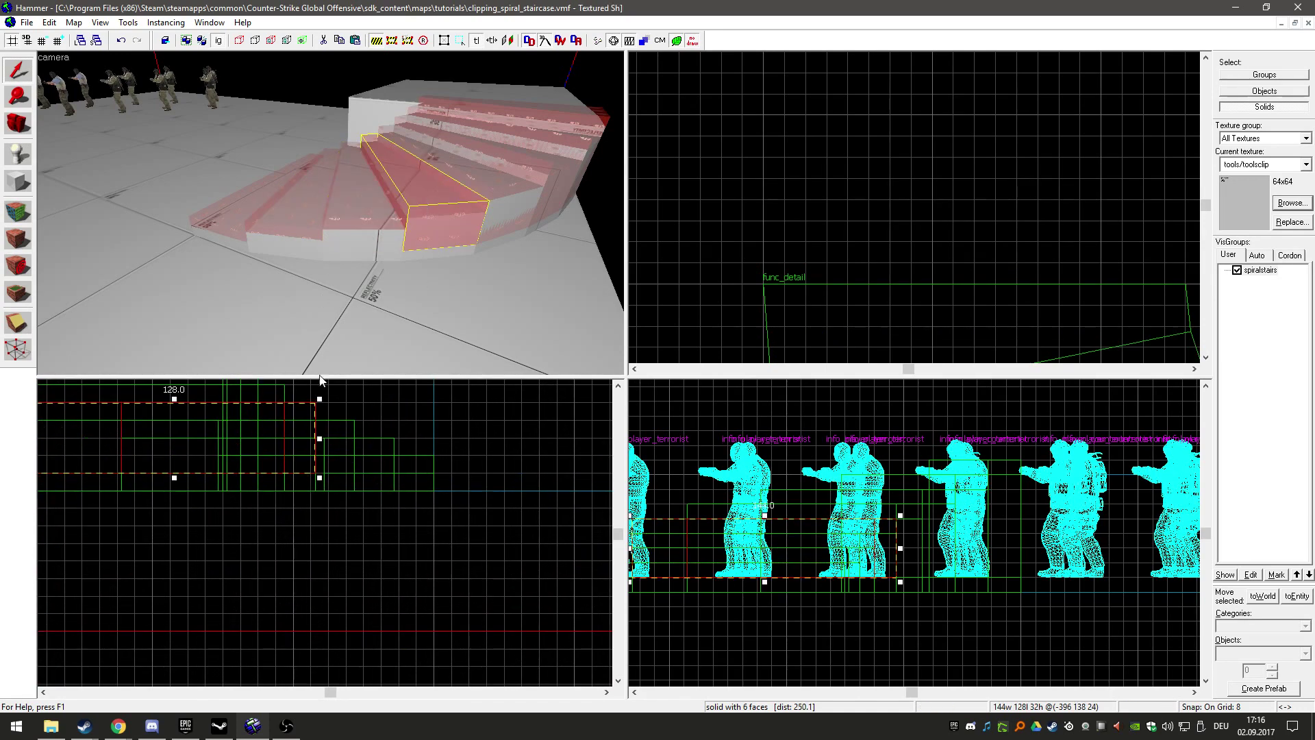
pyautogui.moveTo(175, 478); pyautogui.dragTo(191, 417)
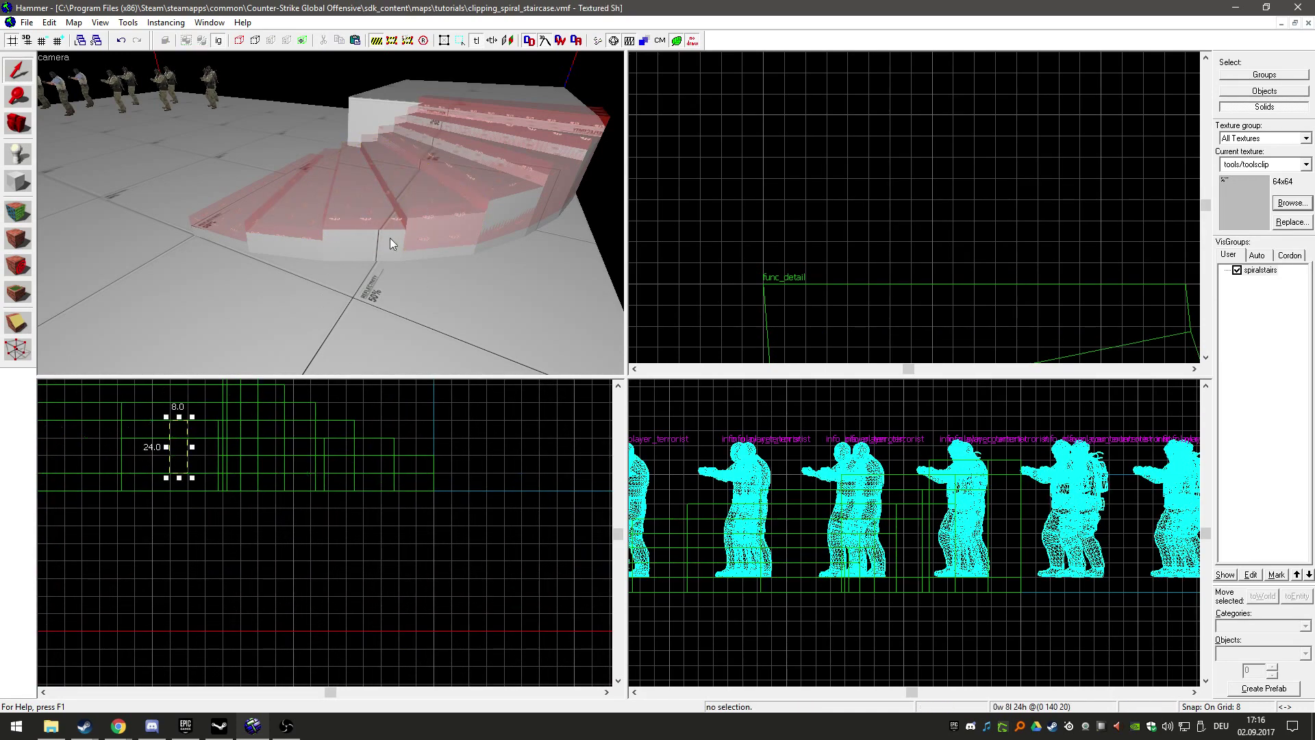
pyautogui.press('Escape')
pyautogui.moveTo(173, 478); pyautogui.dragTo(183, 423)
pyautogui.click(503, 208)
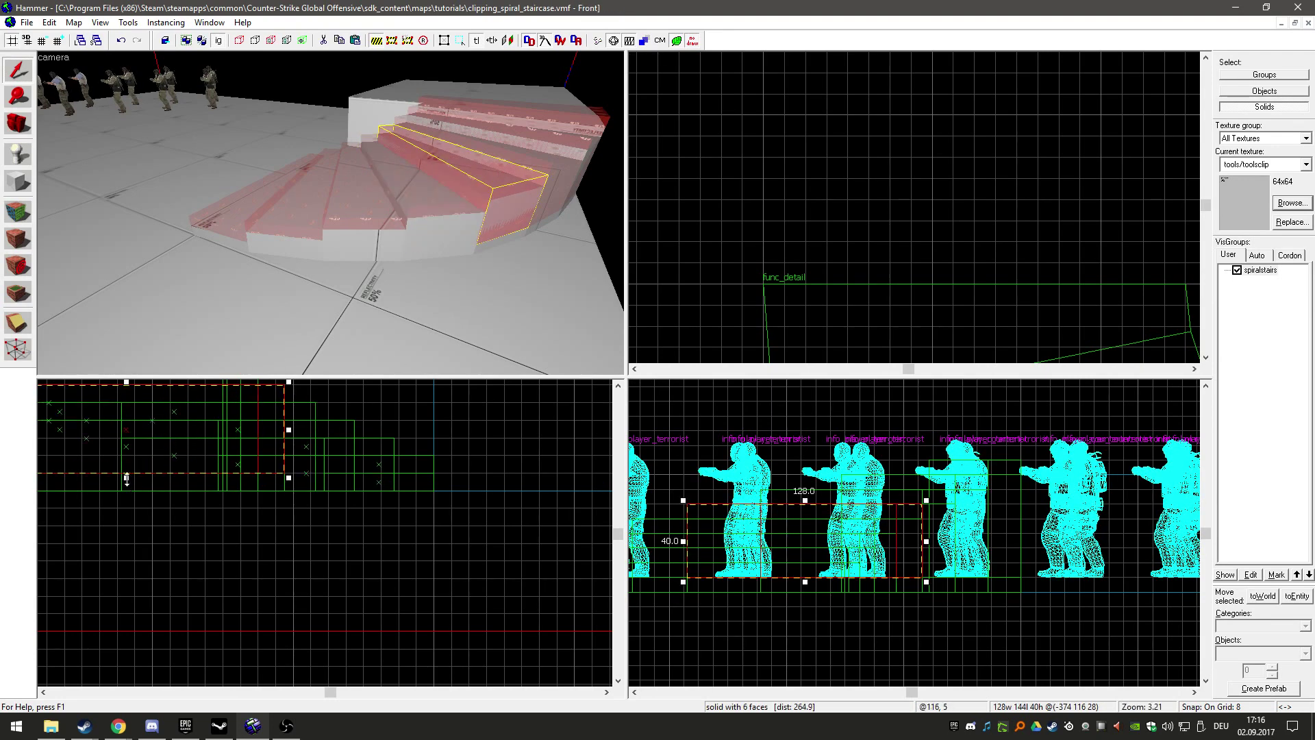
pyautogui.moveTo(126, 478); pyautogui.dragTo(132, 407)
# Raise the undersides of the three uppermost clip steps, making each slab 8 units thick.
pyautogui.press('z')
pyautogui.press('d')
pyautogui.press('z')
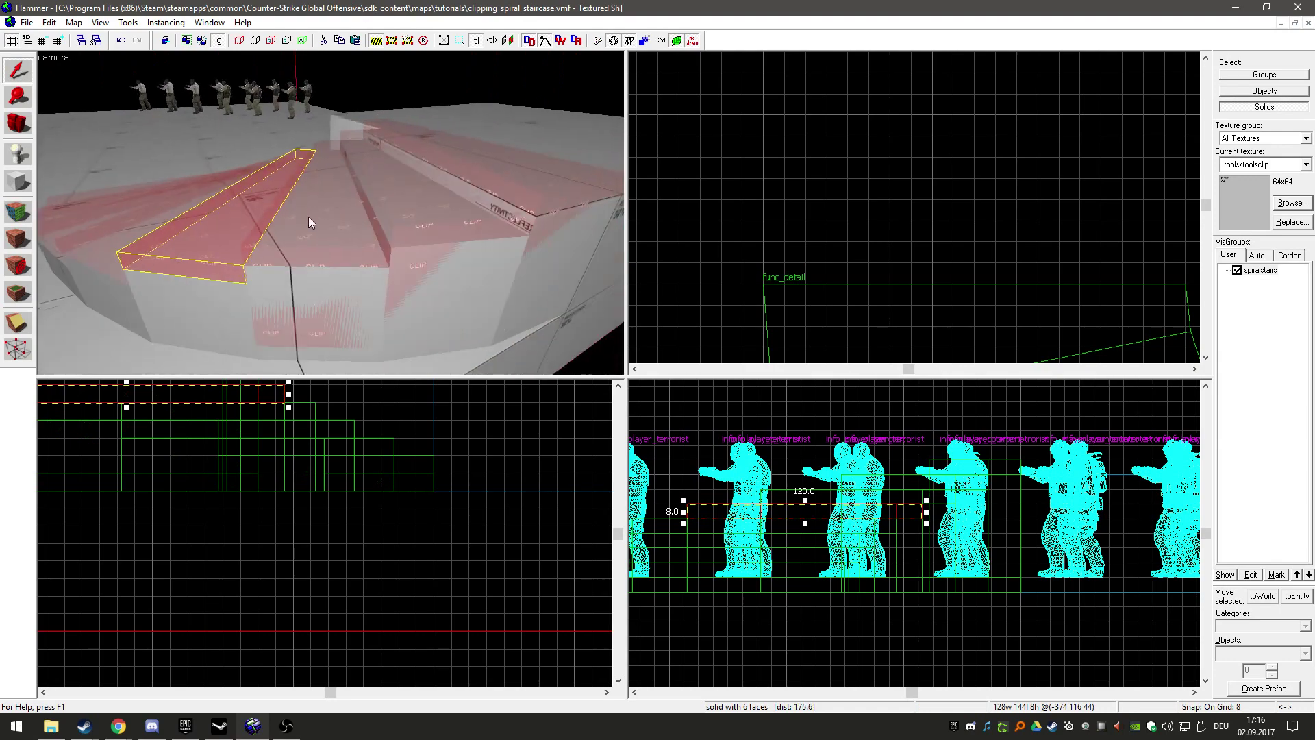
pyautogui.click(308, 217)
pyautogui.scroll(3, 267, 526)
pyautogui.moveTo(269, 514); pyautogui.dragTo(273, 440)
pyautogui.click(404, 242)
pyautogui.moveTo(247, 515); pyautogui.dragTo(256, 428)
pyautogui.click(491, 210)
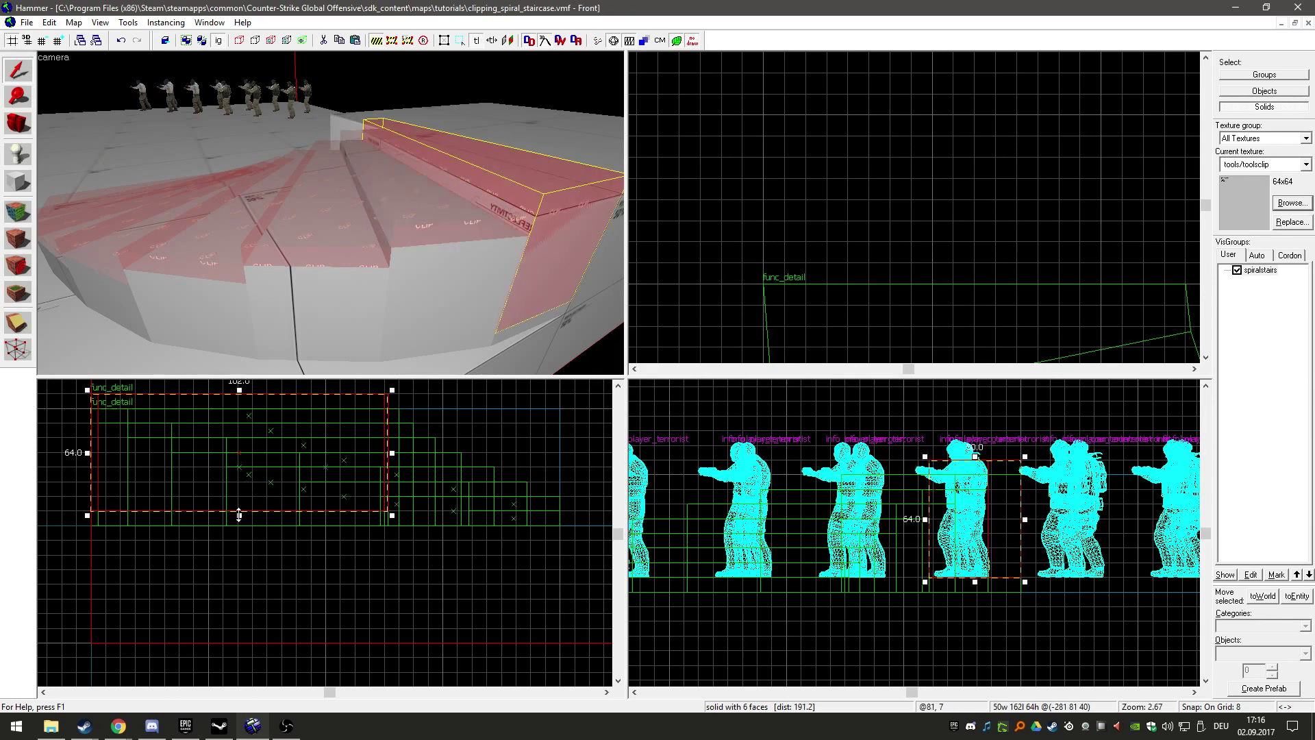
pyautogui.moveTo(239, 515); pyautogui.dragTo(248, 408)
# Select the thinned clip staircase as a whole func_detail and examine it over the original stairs.
pyautogui.press('z')
pyautogui.press('s')
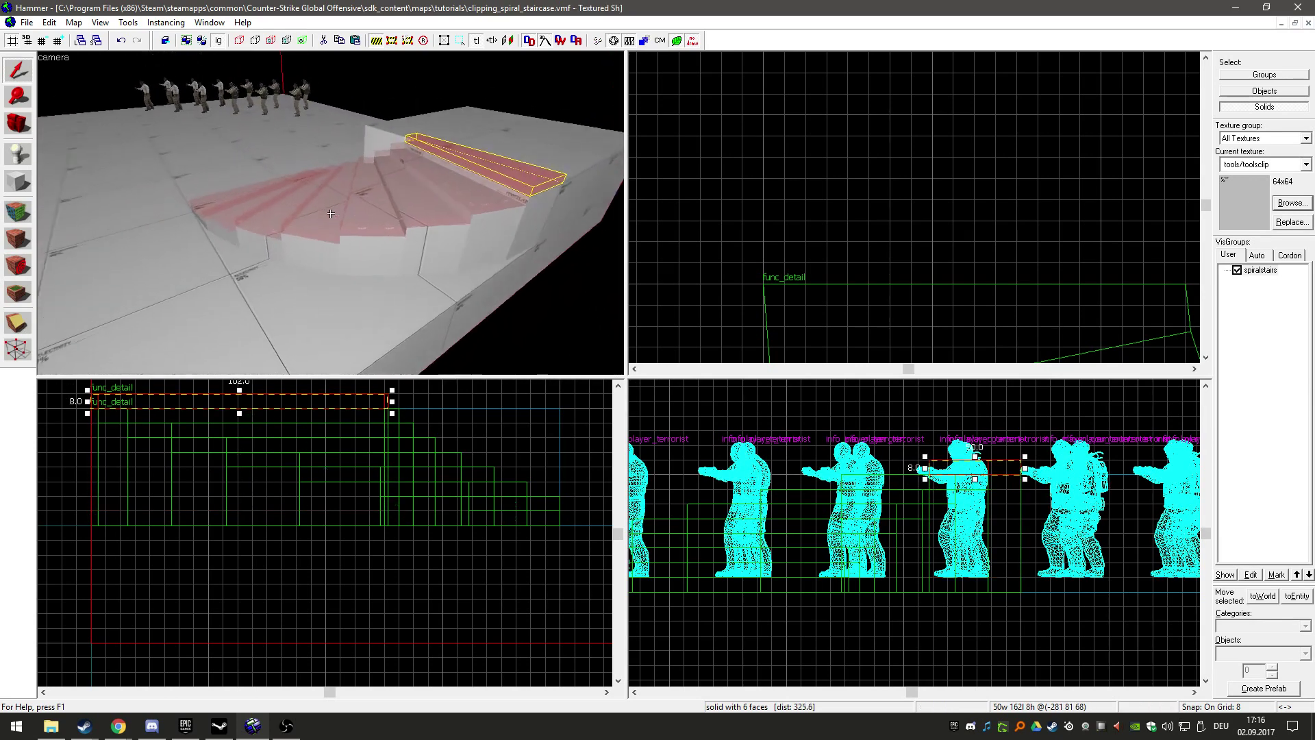
pyautogui.press('z')
pyautogui.hotkey('ctrl', 'w')
pyautogui.click(416, 182)
pyautogui.press('z')
pyautogui.press('a')
pyautogui.press('s')
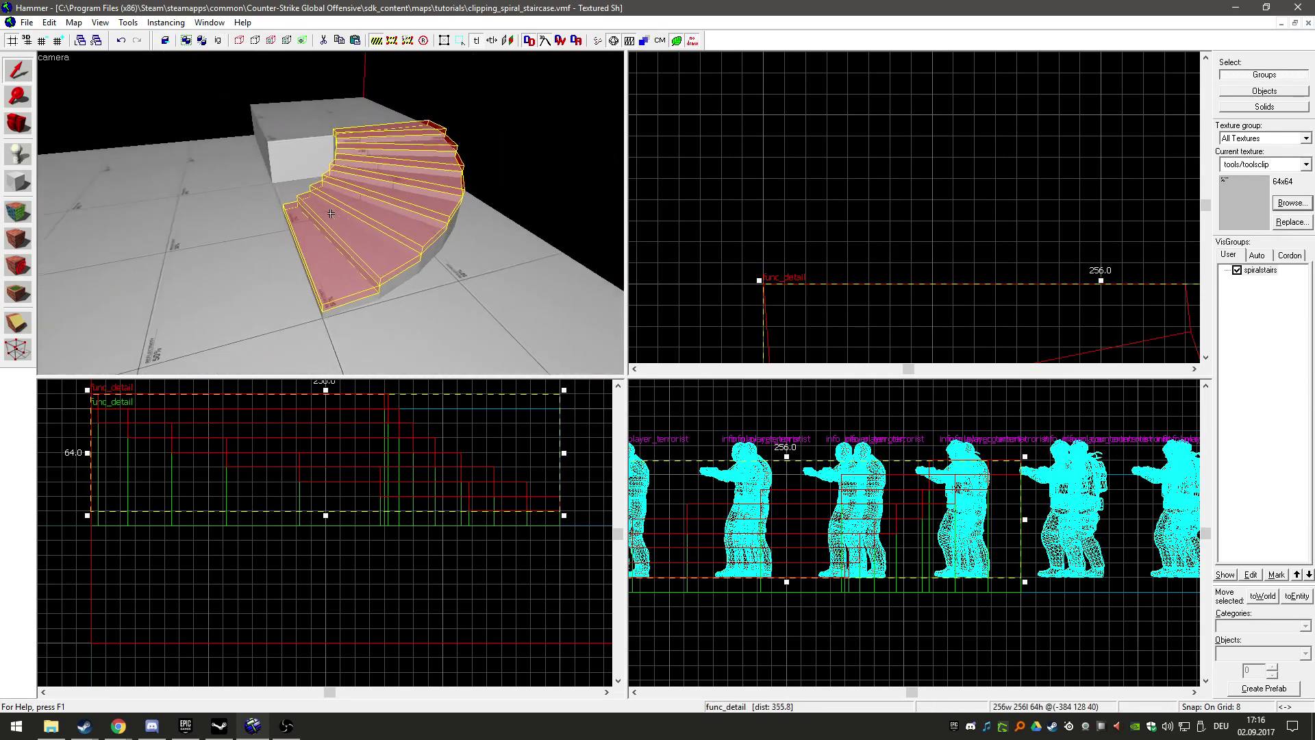
pyautogui.press('w')
pyautogui.press('z')
# Select the lowest clip step's solid and draw a diagonal cut line from its outer front corner towards its inner rear corner.
pyautogui.click(326, 214)
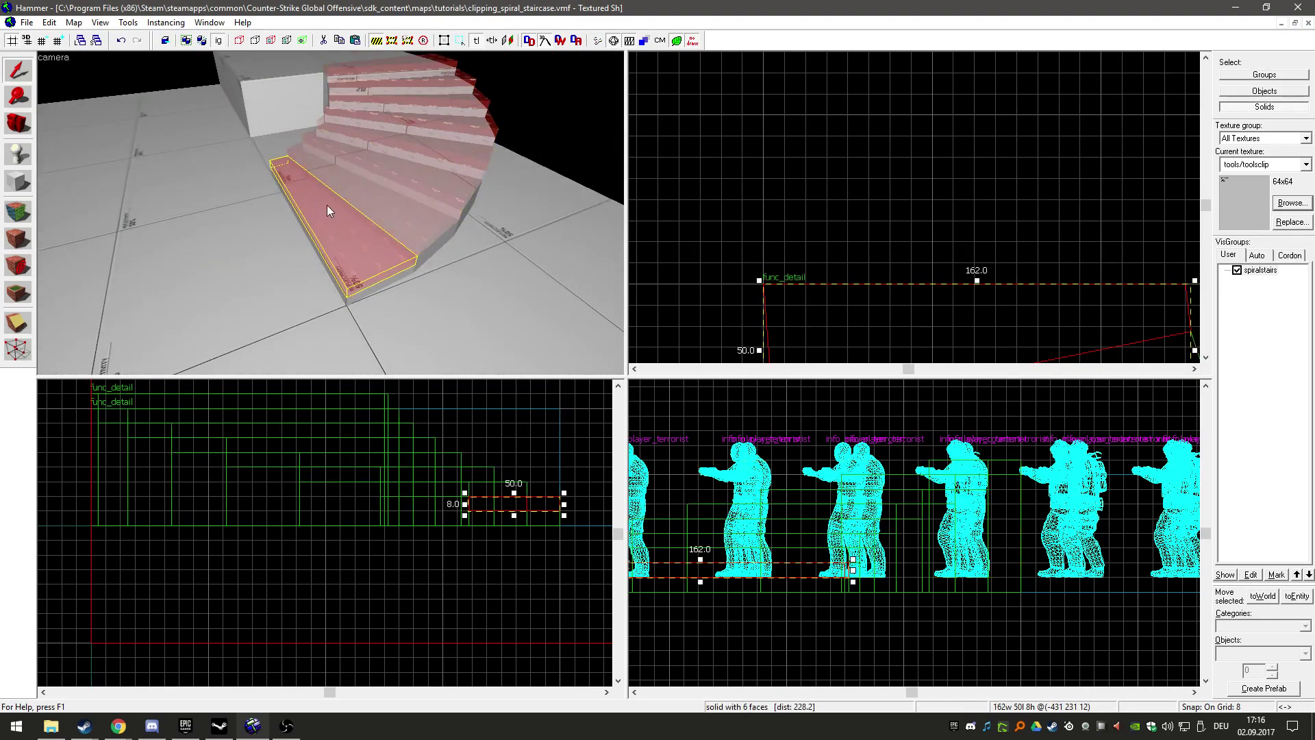
pyautogui.scroll(4, 883, 205)
pyautogui.scroll(-2, 893, 200)
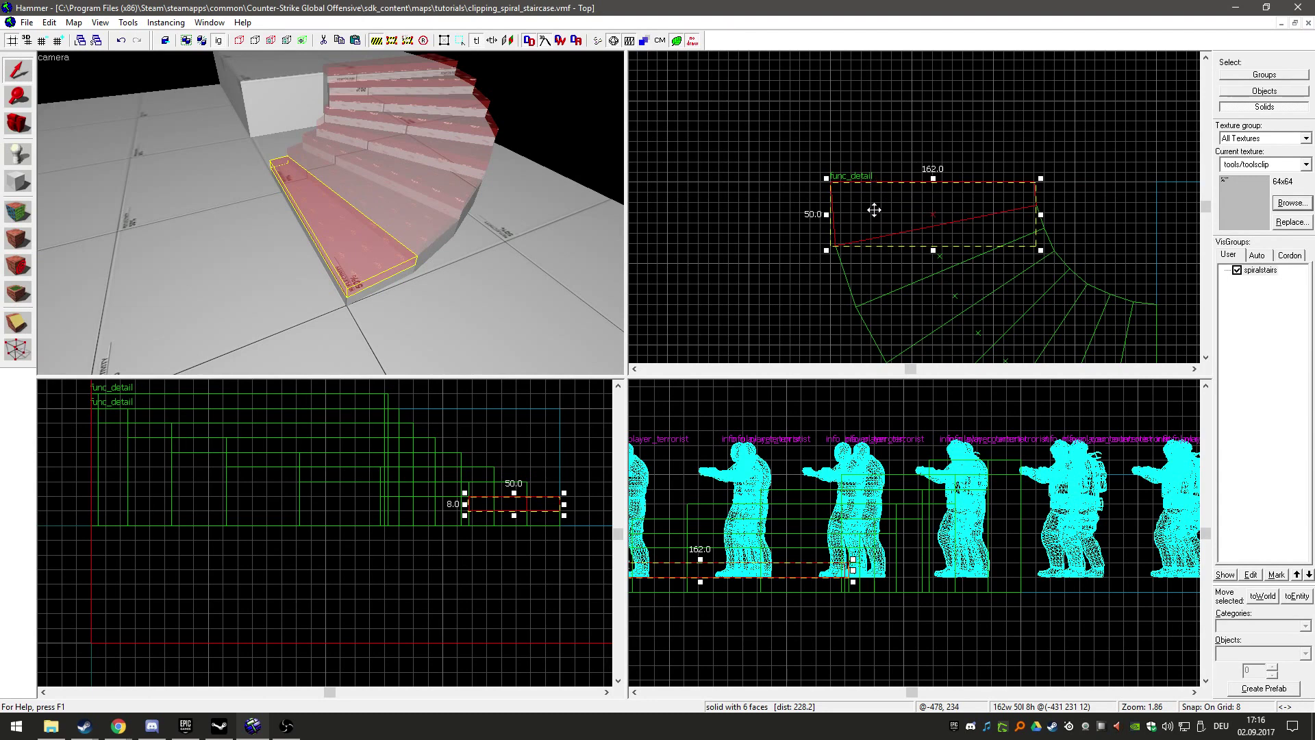
pyautogui.hotkey('shift', 'x')
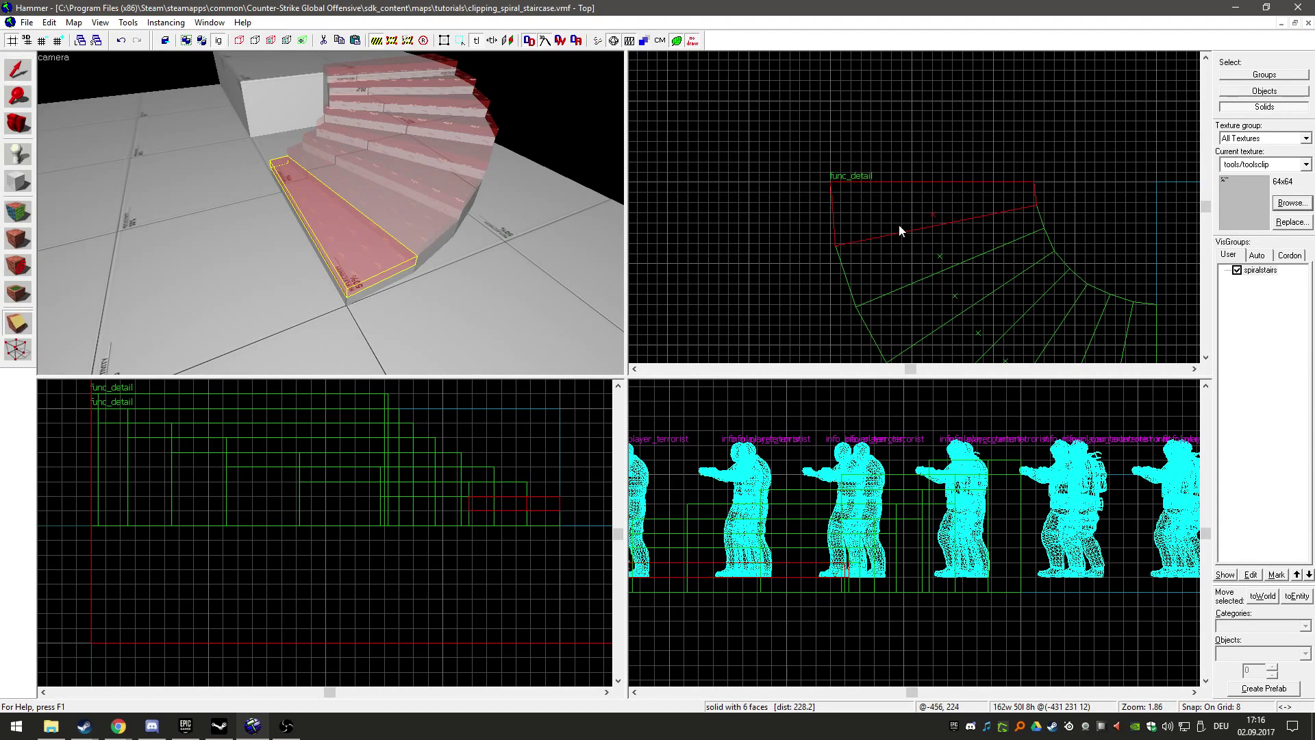
pyautogui.scroll(3, 828, 182)
pyautogui.moveTo(828, 183); pyautogui.dragTo(996, 207)
pyautogui.scroll(7, 995, 207)
pyautogui.scroll(10, 1000, 207)
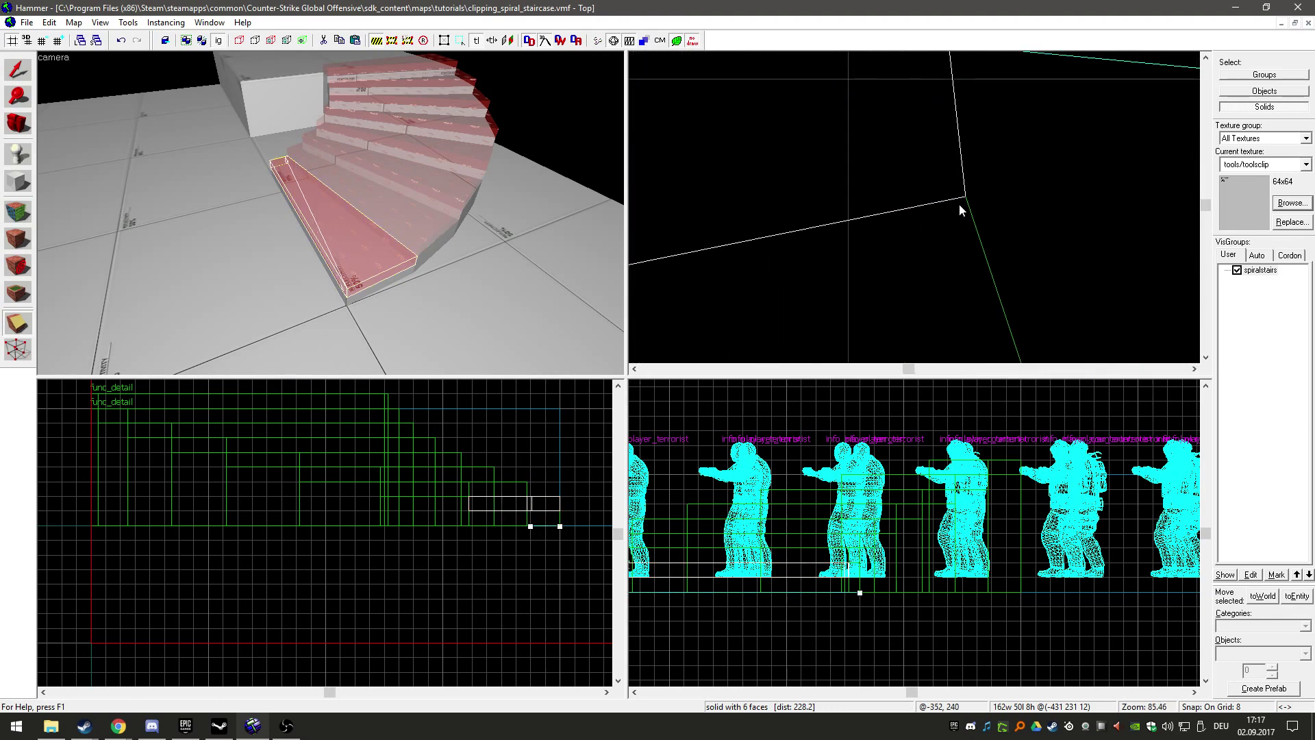
# Refine the grid to 2 units, snap the cut line's end to the inner rear corner and split the lowest clip step into two pieces.
pyautogui.scroll(-6, 962, 203)
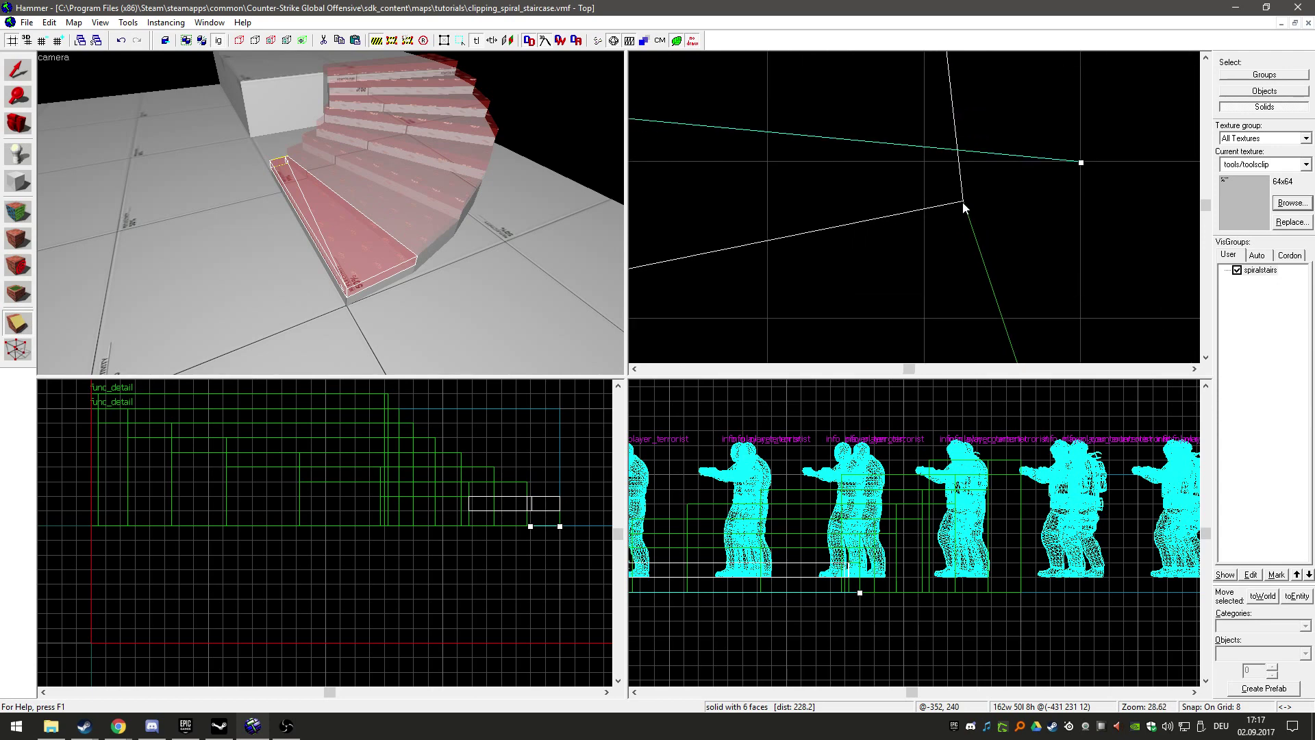
pyautogui.press('[')
pyautogui.press('[')
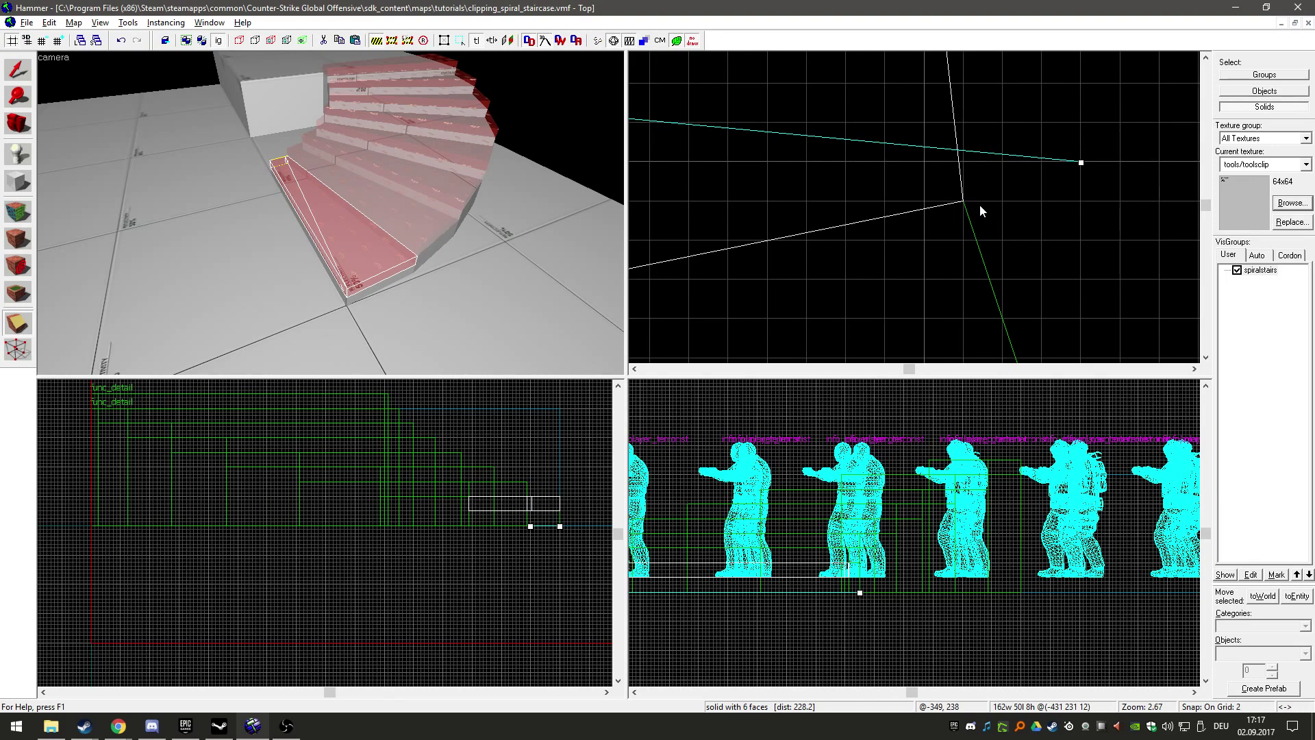
pyautogui.moveTo(1081, 163); pyautogui.dragTo(962, 200)
pyautogui.scroll(3, 1008, 203)
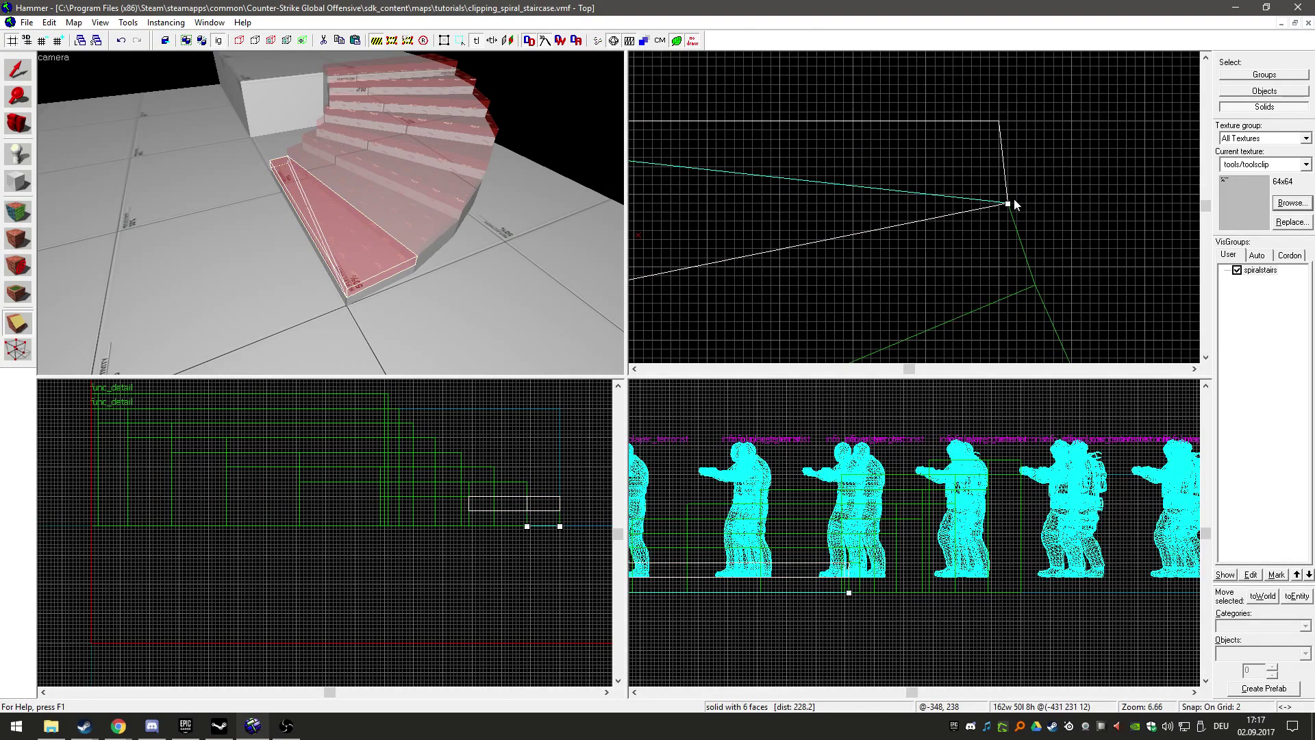
pyautogui.scroll(-3, 1012, 209)
pyautogui.press('Return')
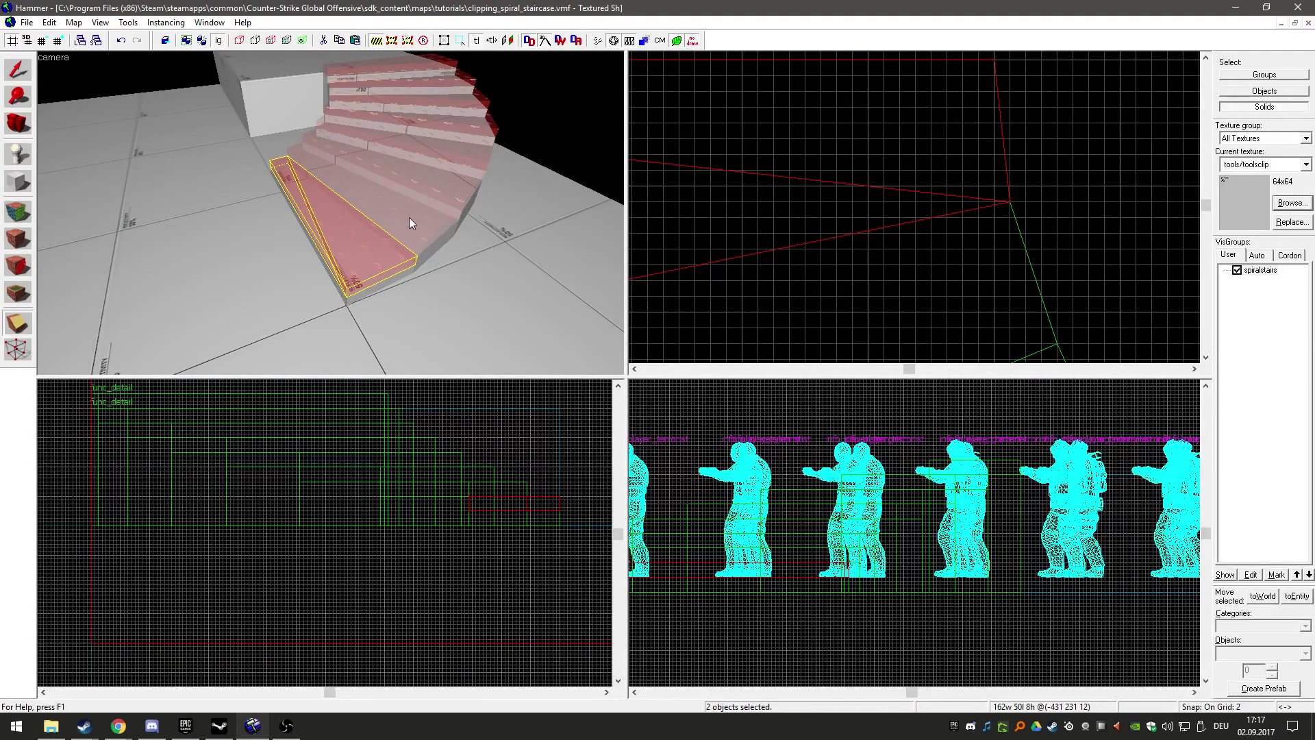
# With the Vertex tool, lower the outer front upper vertices of both lowest-step pieces onto the lower vertex and merge them.
pyautogui.press('z')
pyautogui.press('w')
pyautogui.press('z')
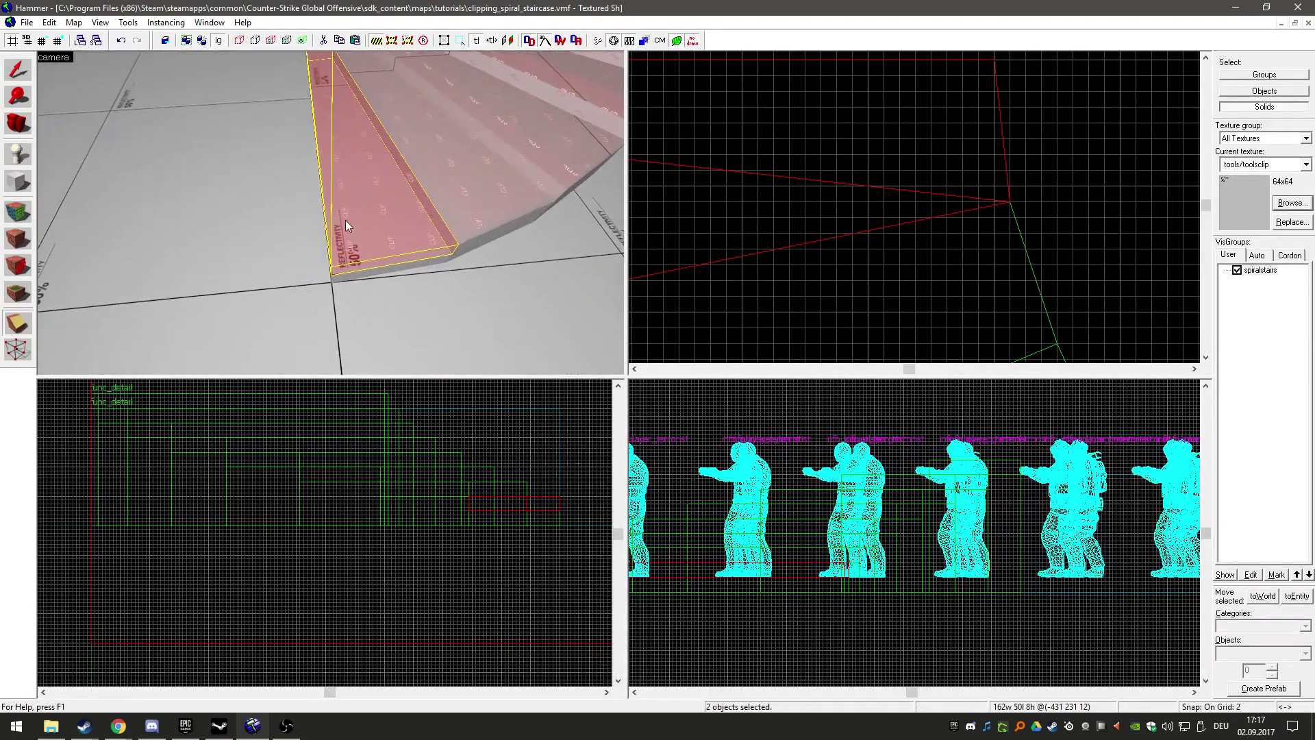
pyautogui.hotkey('shift', 's')
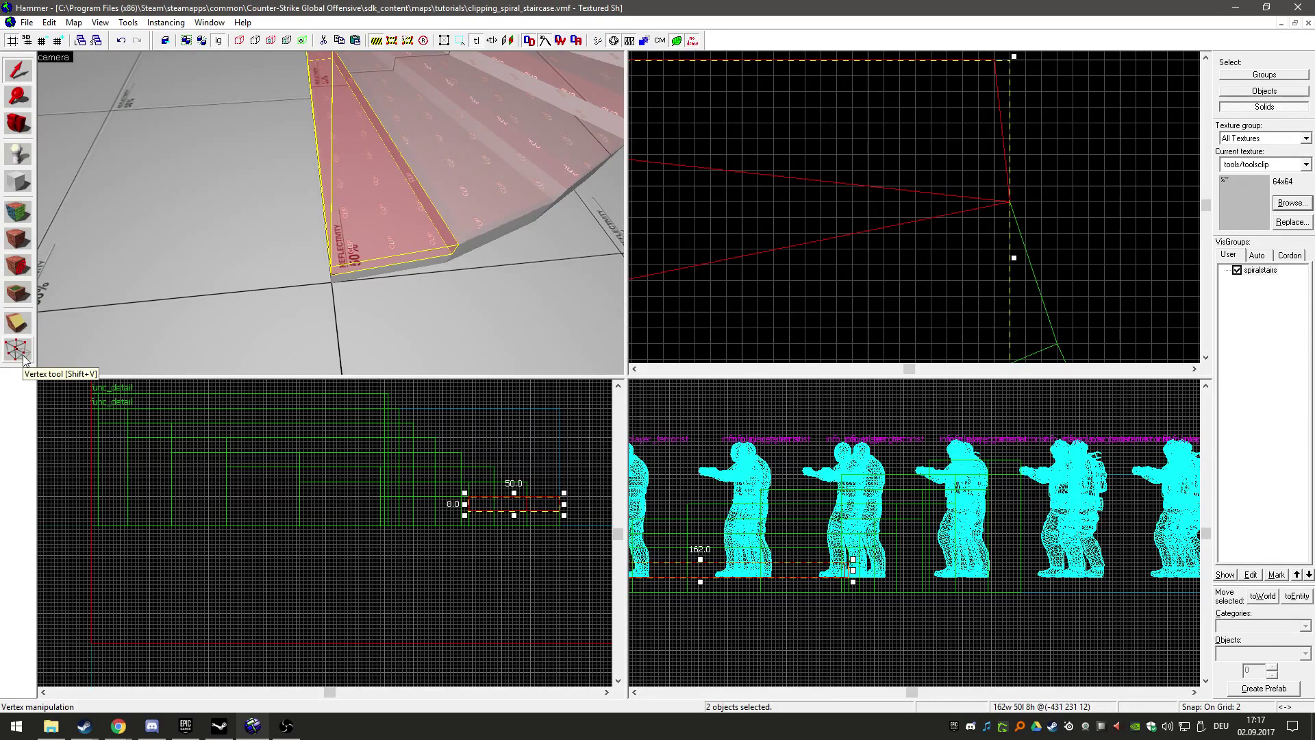
pyautogui.hotkey('shift', 'v')
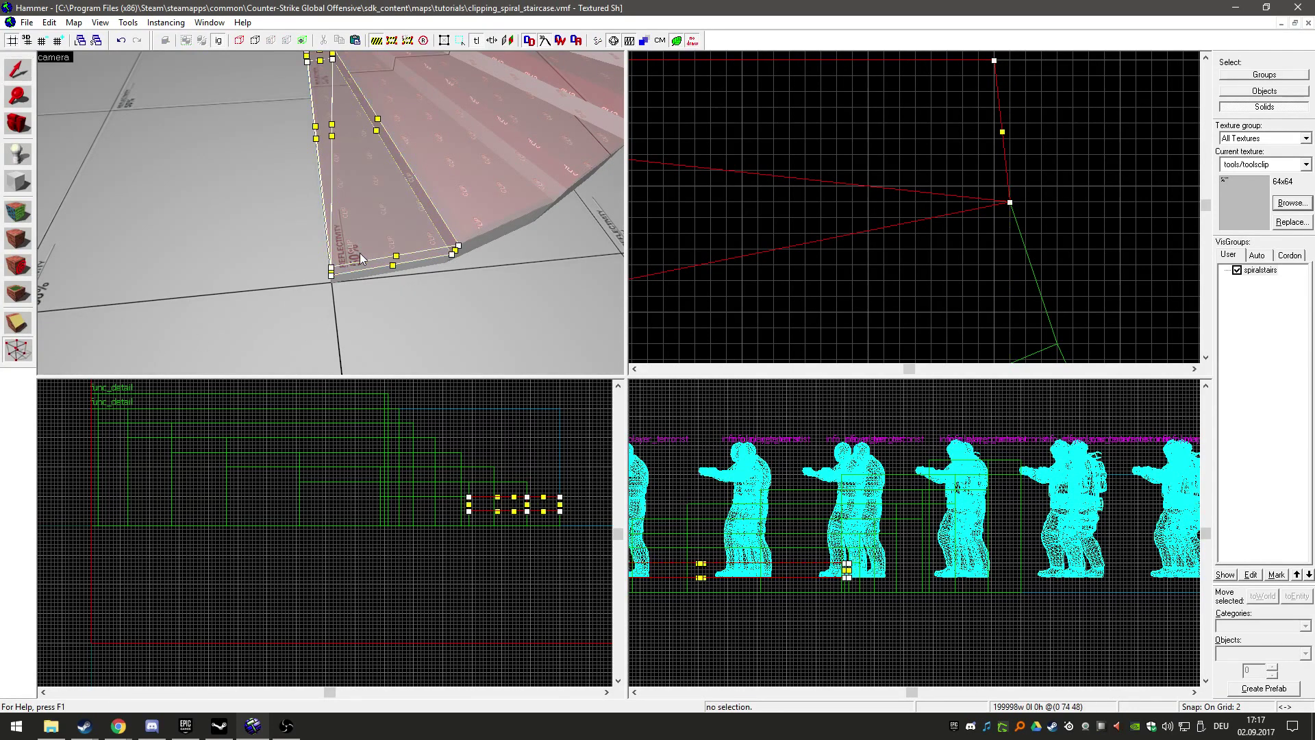
pyautogui.press('z')
pyautogui.press('a')
pyautogui.press('w')
pyautogui.press('z')
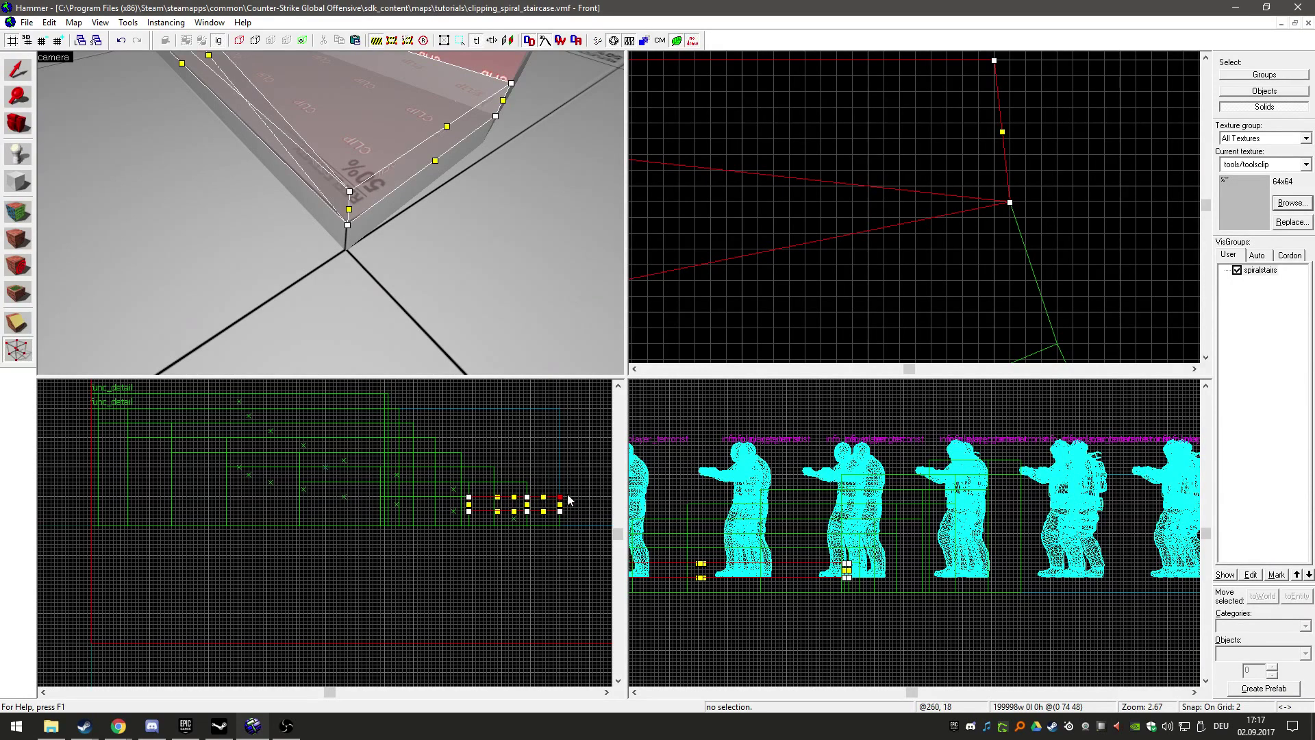
pyautogui.scroll(8, 561, 504)
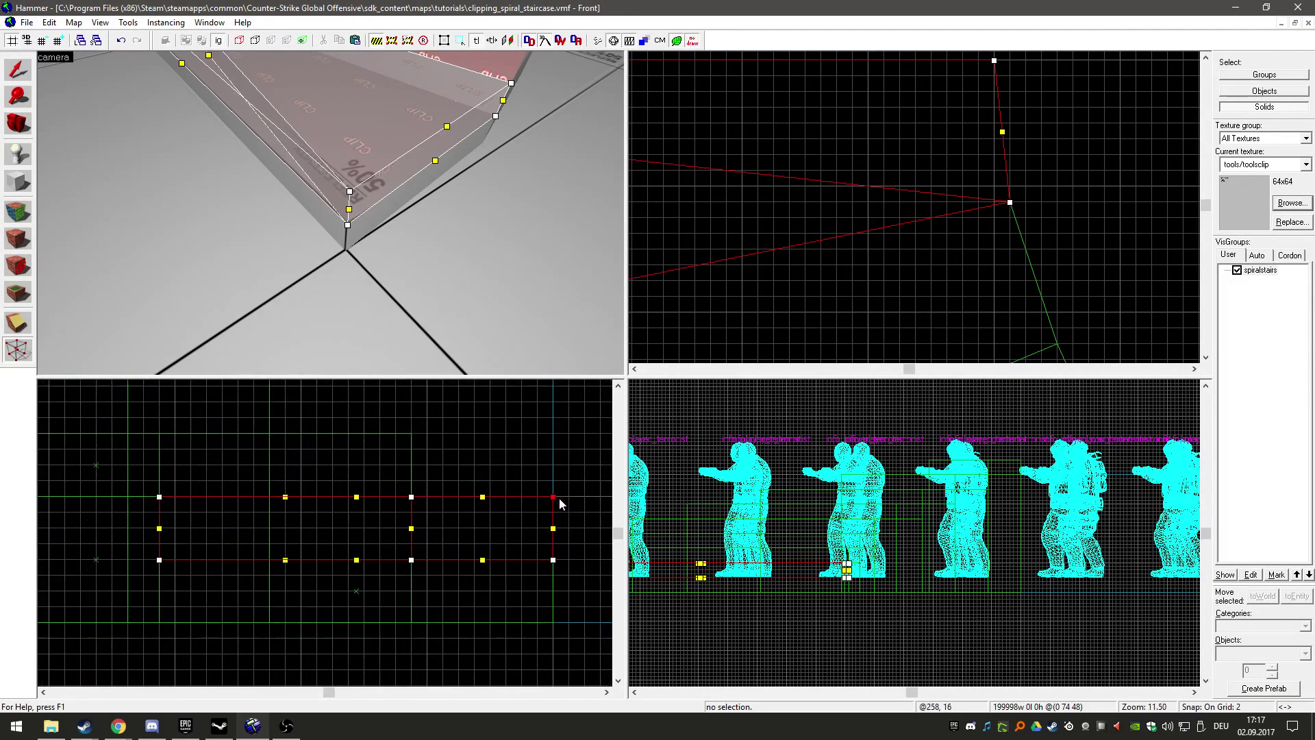
pyautogui.moveTo(553, 496); pyautogui.dragTo(553, 559)
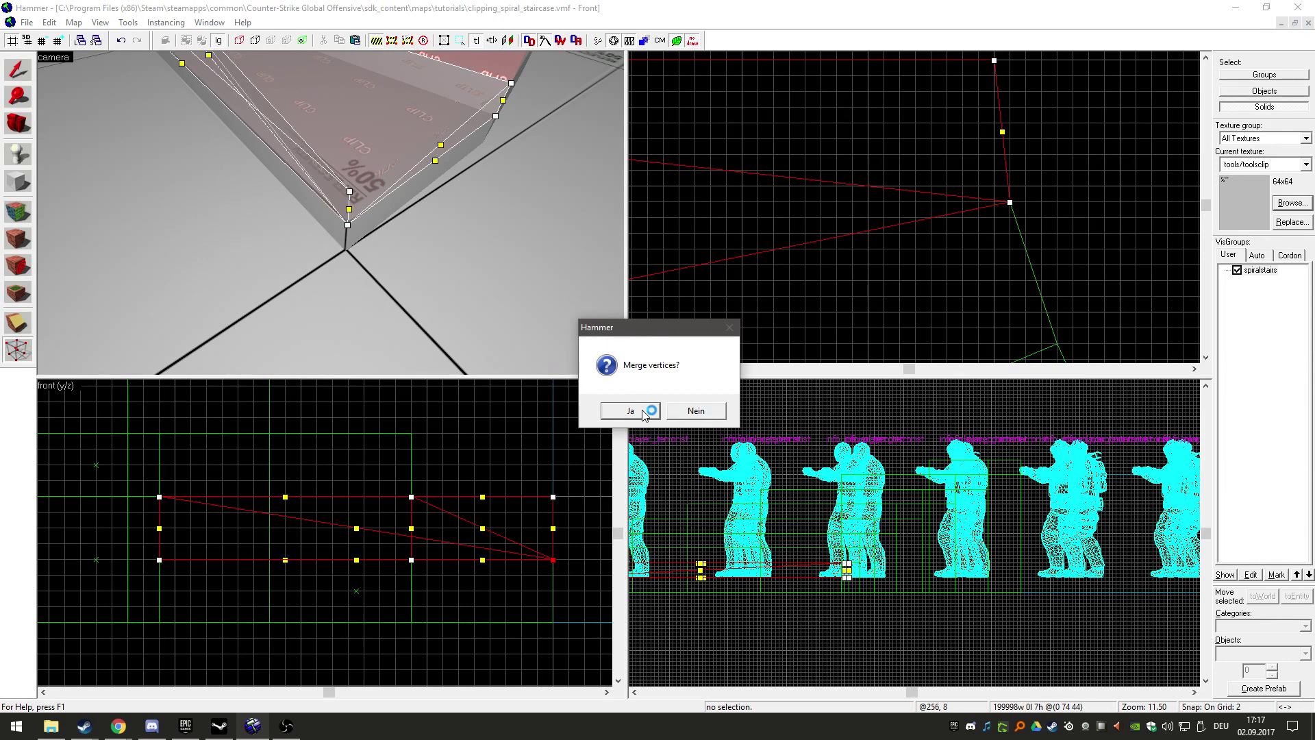
pyautogui.press('Return')
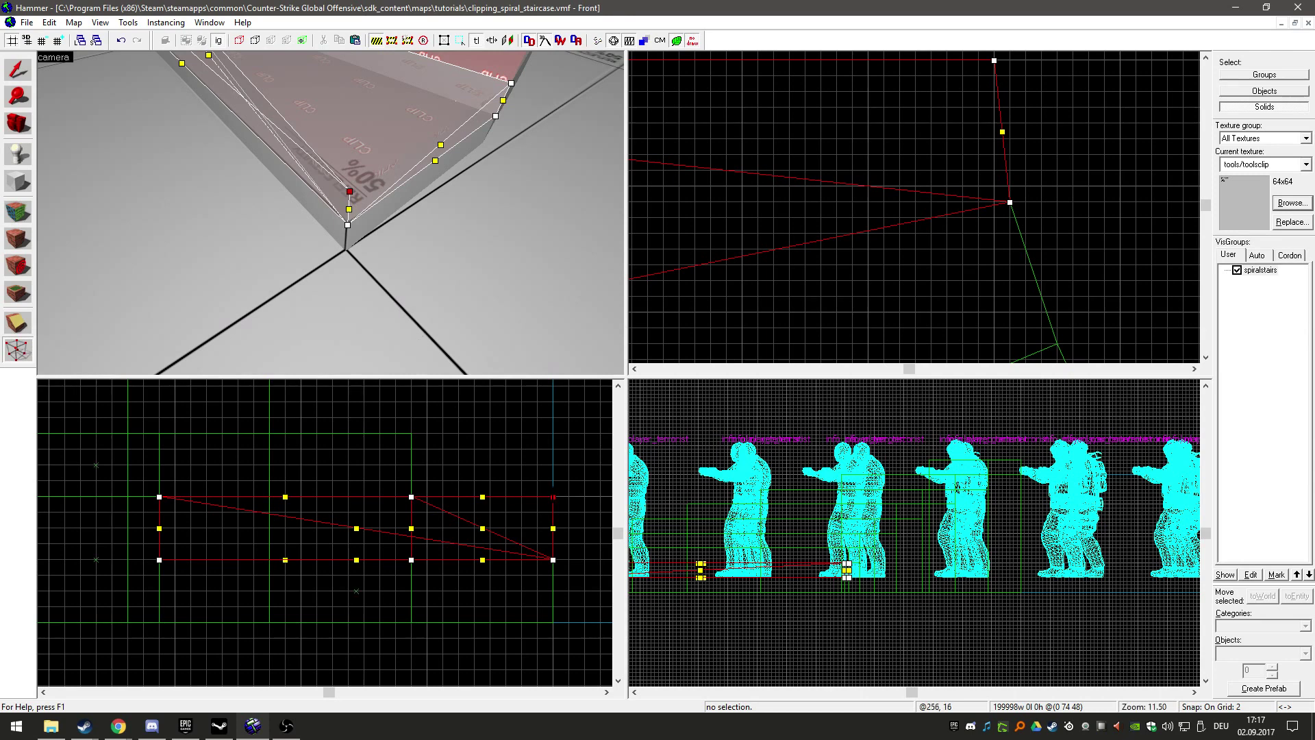
pyautogui.moveTo(553, 496); pyautogui.dragTo(553, 559)
pyautogui.press('Return')
# Lower the inner front upper vertex of the lowest clip step onto the vertex below it and merge them.
pyautogui.press('z')
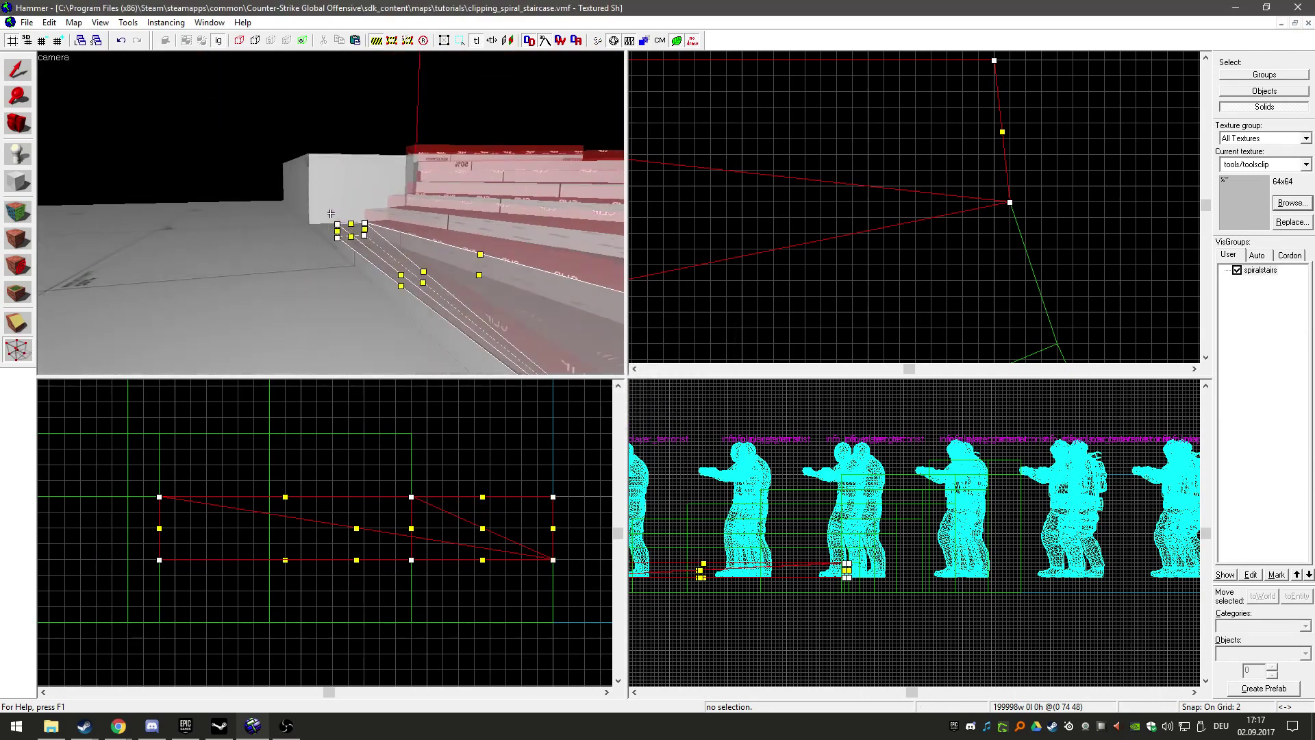
pyautogui.press('a')
pyautogui.press('w')
pyautogui.press('z')
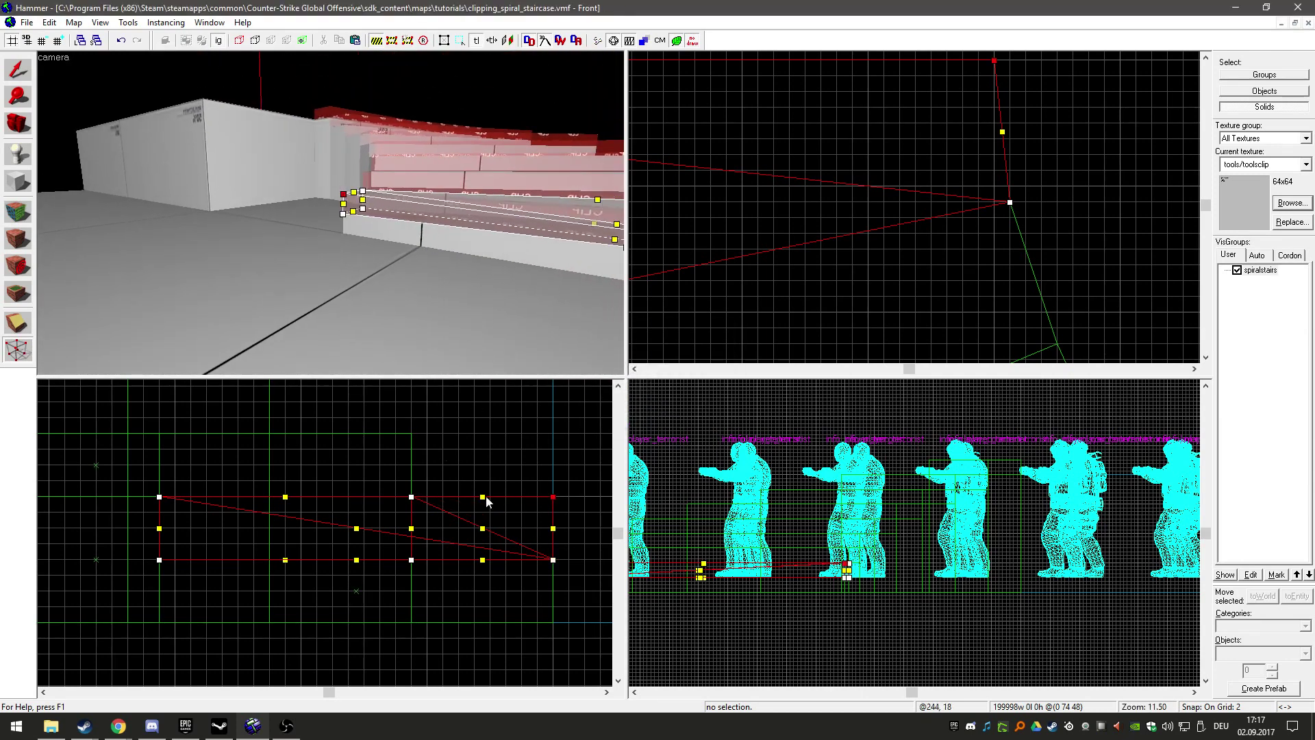
pyautogui.moveTo(550, 495); pyautogui.dragTo(553, 559)
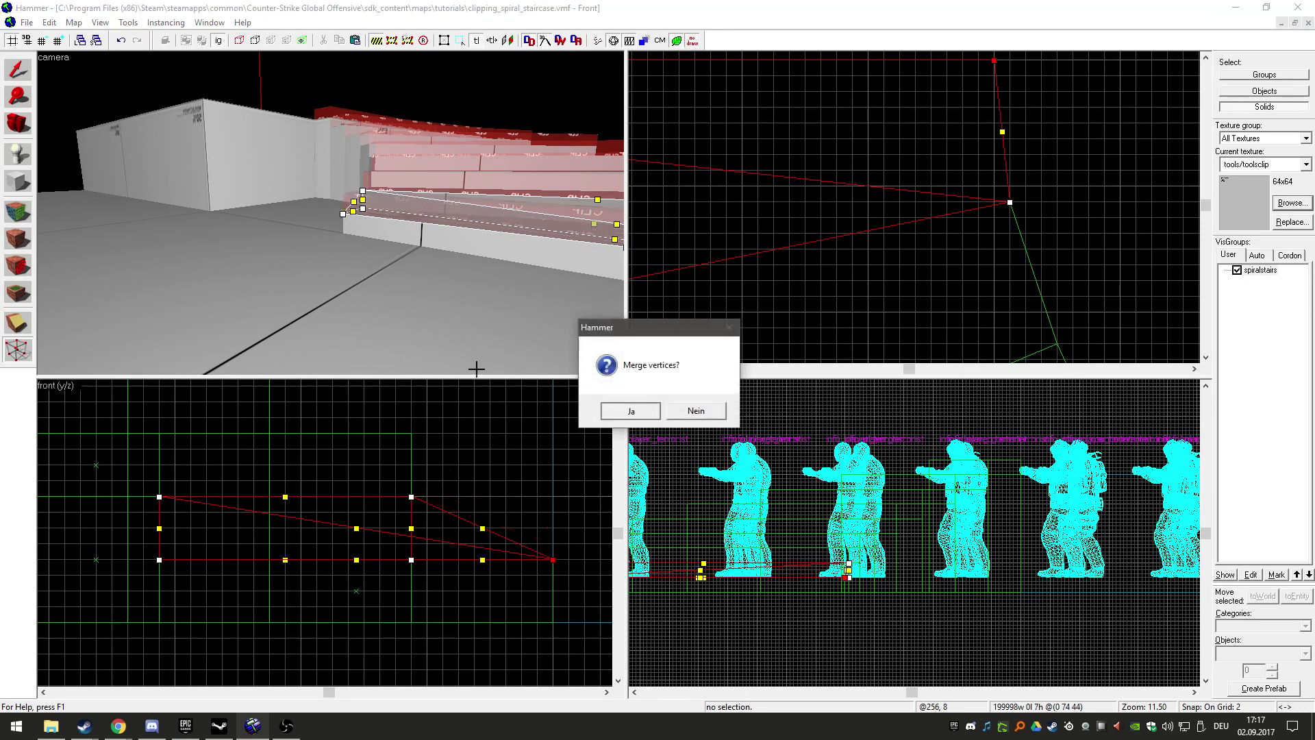
pyautogui.press('Return')
# Leave vertex editing and examine the slope of the lowest clip step from several angles.
pyautogui.press('z')
pyautogui.press('s')
pyautogui.press('z')
pyautogui.hotkey('shift', 's')
pyautogui.press('z')
pyautogui.press('d')
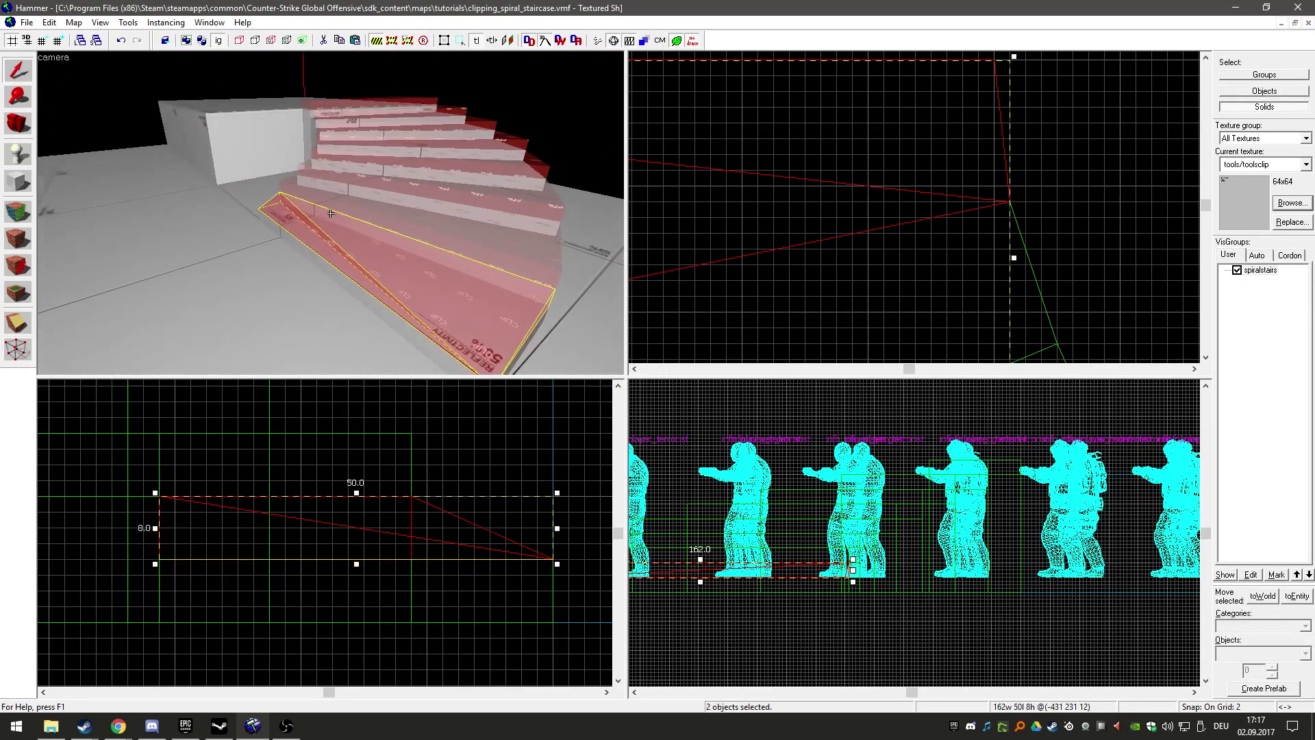
pyautogui.press('s')
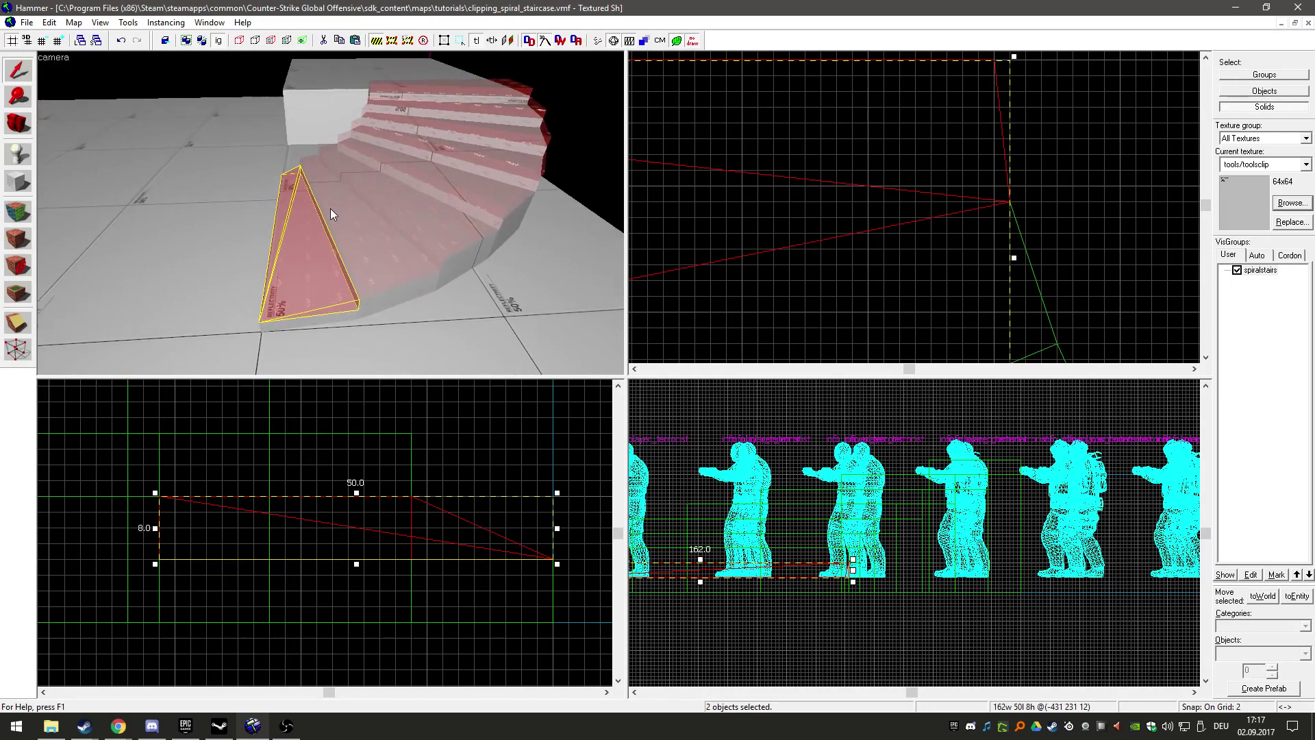
pyautogui.press('s')
pyautogui.press('z')
# Select the second clip step and split it diagonally from its outer front corner to its inner rear corner, keeping both pieces.
pyautogui.scroll(1, 330, 211)
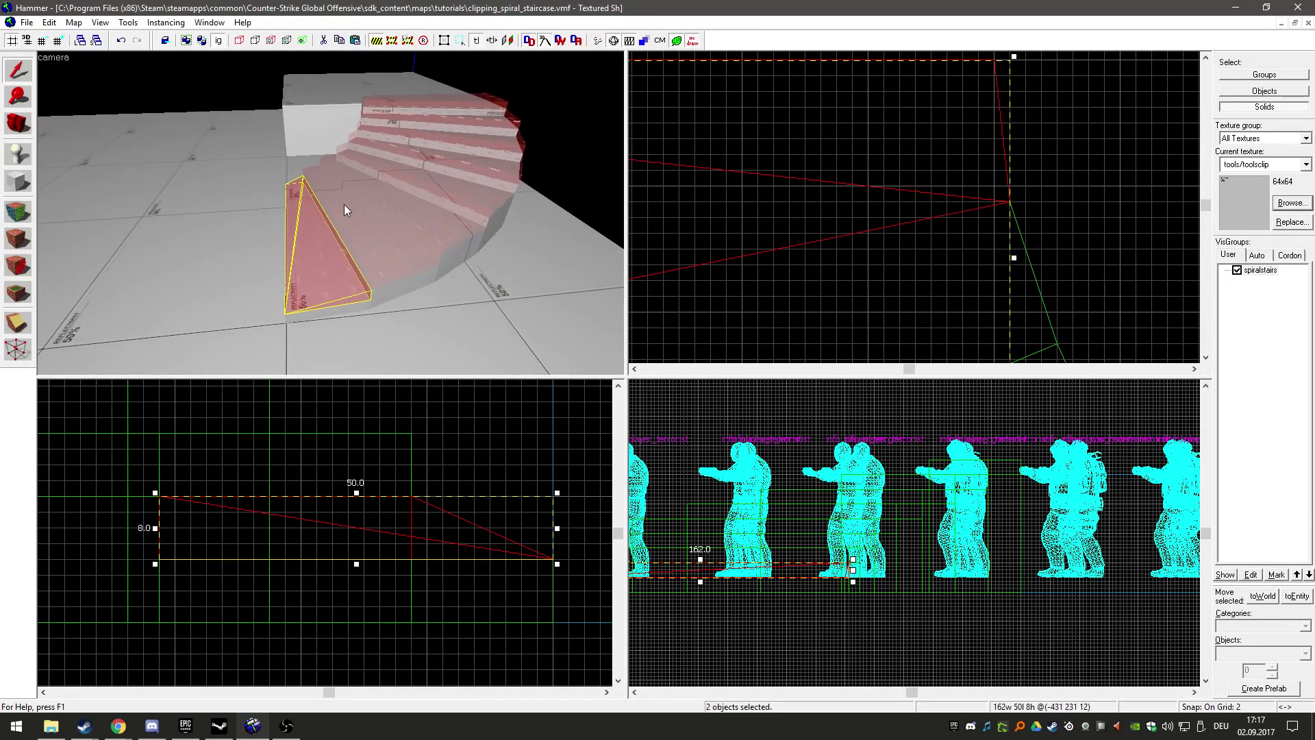
pyautogui.click(345, 205)
pyautogui.scroll(-9, 946, 210)
pyautogui.scroll(4, 745, 264)
pyautogui.hotkey('shift', 'x')
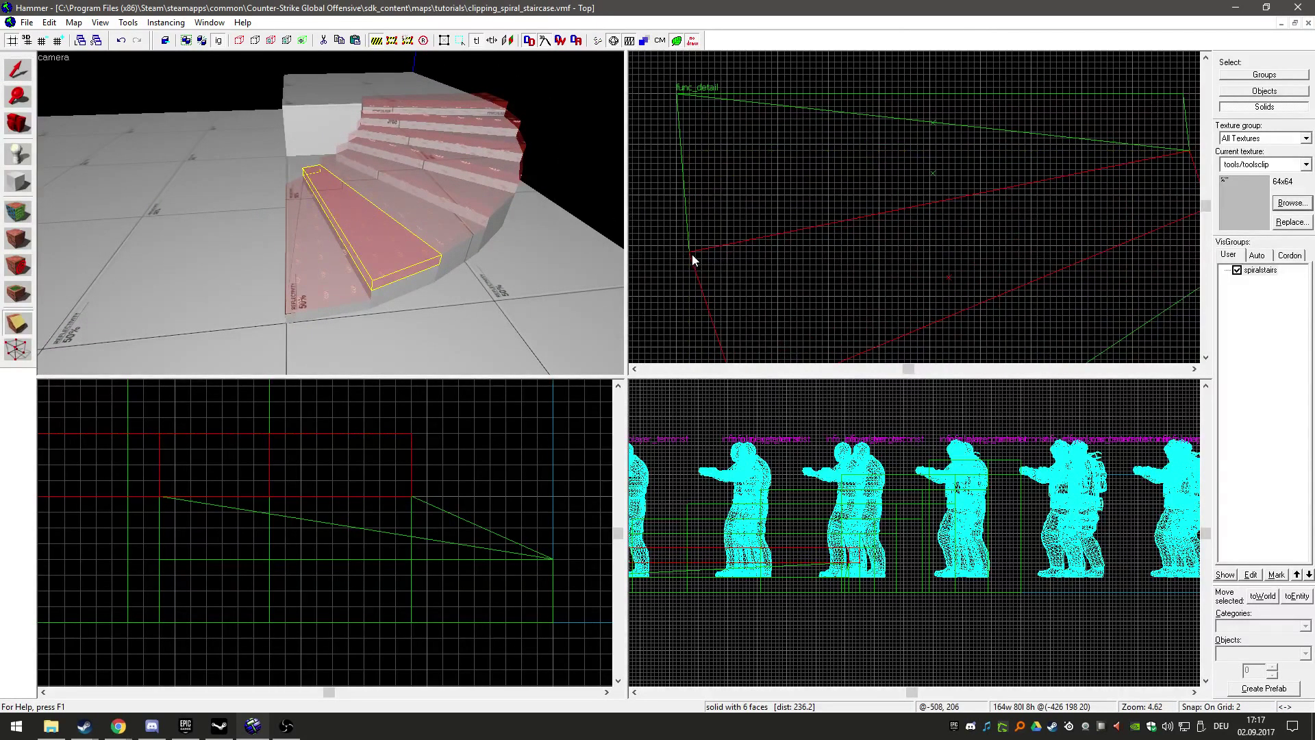
pyautogui.moveTo(691, 253)
pyautogui.mouseDown()
pyautogui.moveTo(960, 262)
pyautogui.moveTo(872, 246)
pyautogui.mouseUp()
pyautogui.scroll(-8, 827, 261)
pyautogui.scroll(8, 928, 249)
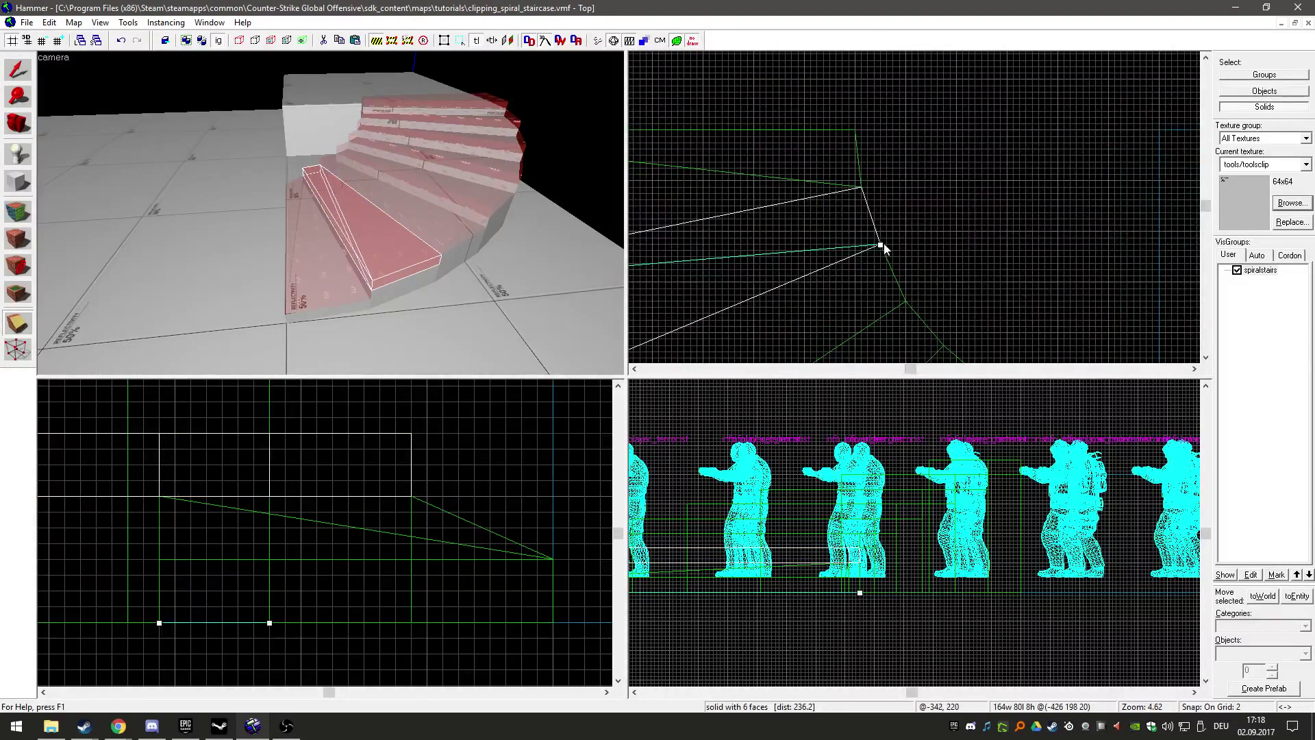
pyautogui.press('Return')
# Lower the outer front upper vertices of both second-step pieces onto the lower vertex and merge them.
pyautogui.scroll(-1, 778, 244)
pyautogui.press('z')
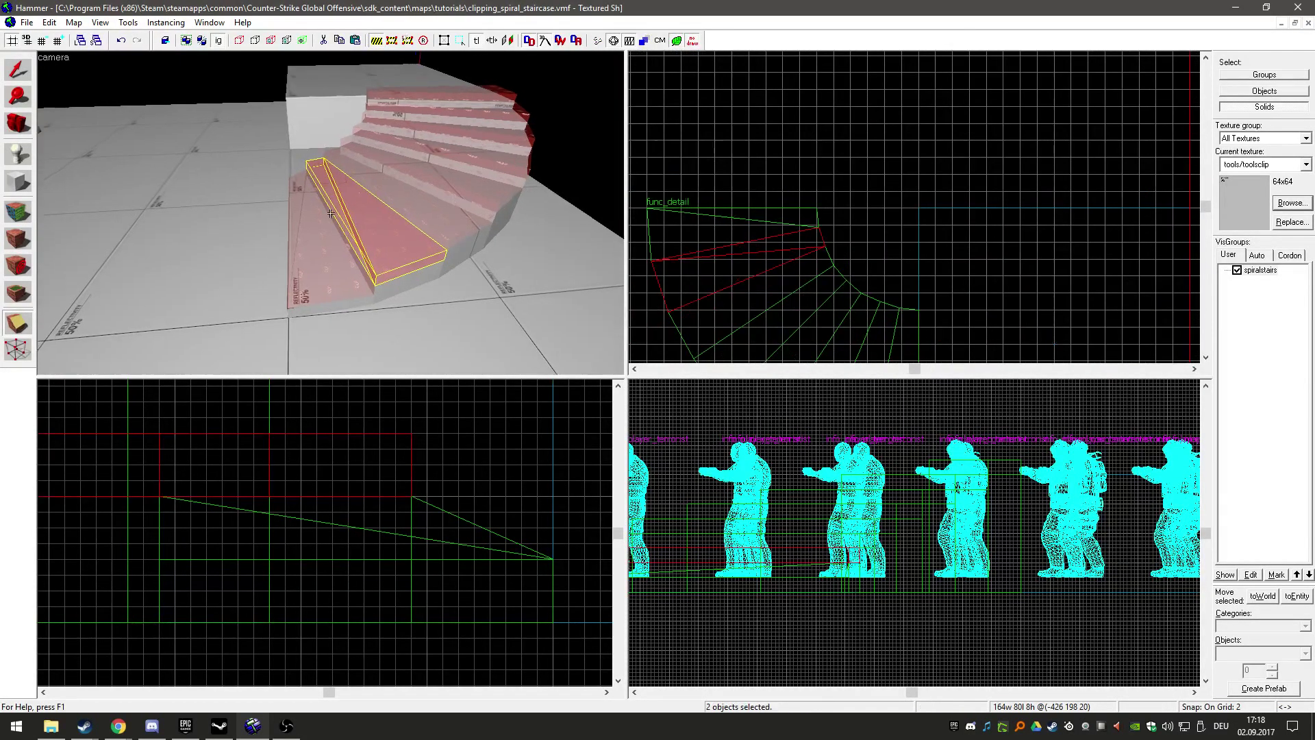
pyautogui.press('w')
pyautogui.press('z')
pyautogui.hotkey('shift', 'v')
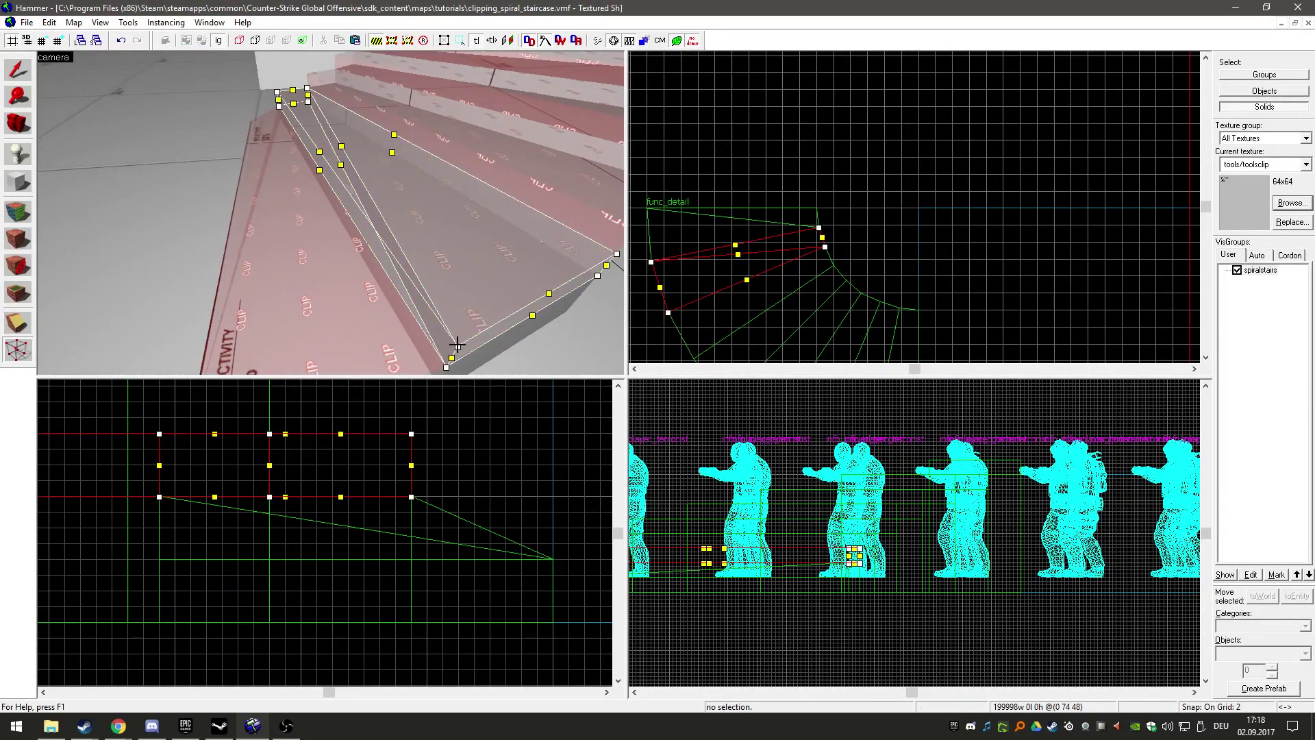
pyautogui.hotkey('ctrl', 'shift', 'e')
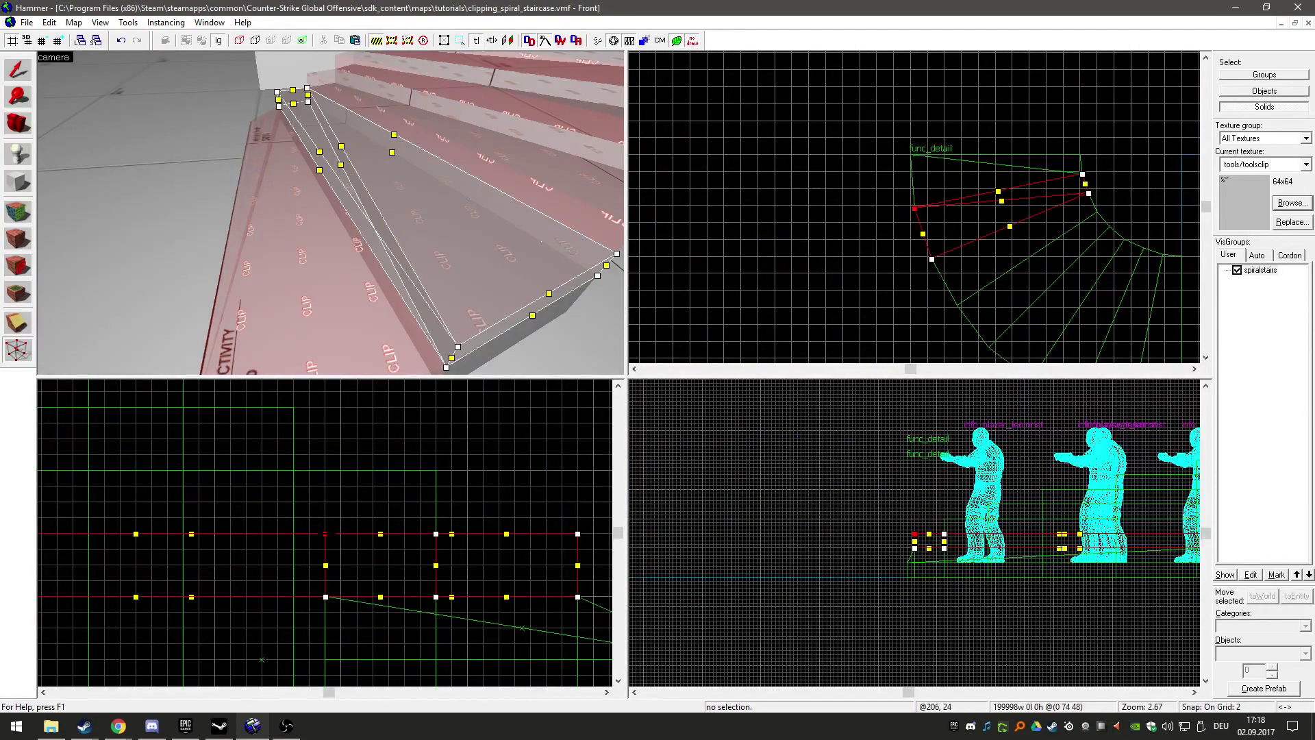
pyautogui.moveTo(327, 534); pyautogui.dragTo(327, 596)
pyautogui.press('Return')
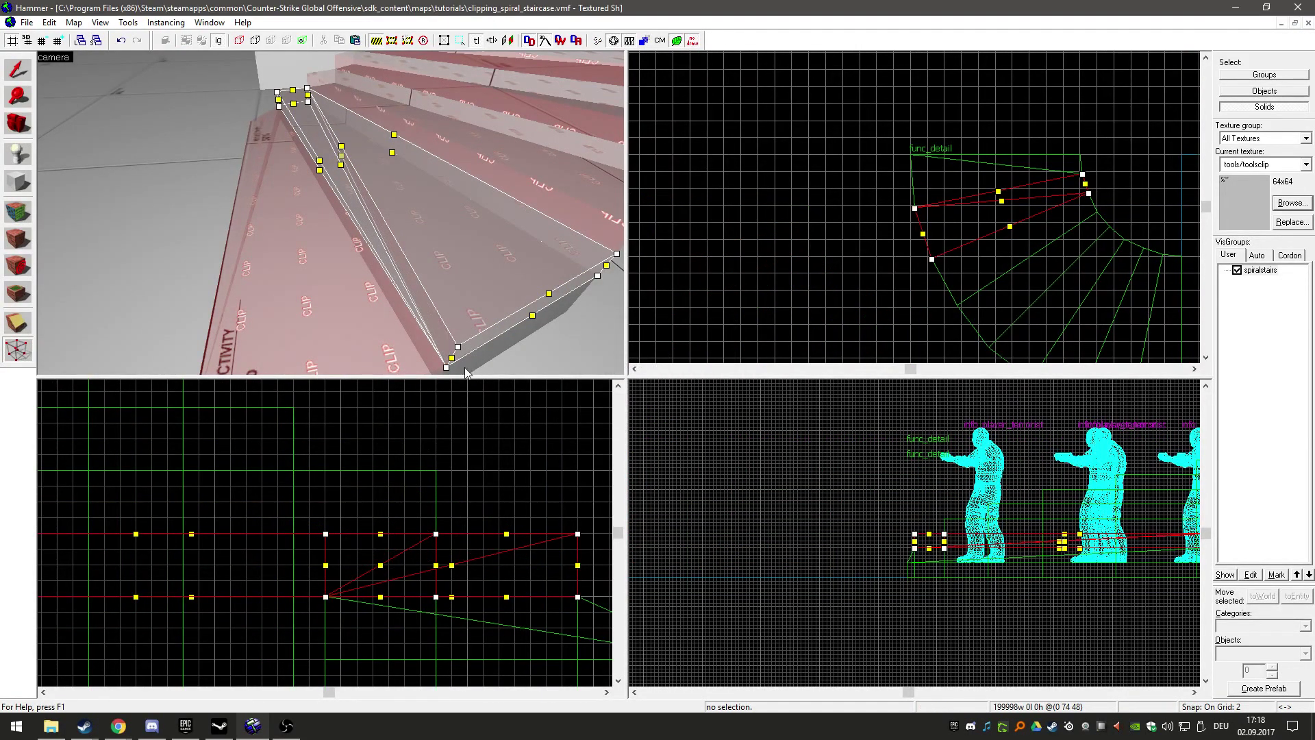
pyautogui.moveTo(326, 533); pyautogui.dragTo(326, 597)
pyautogui.press('Return')
# Lower the inner front upper vertex of the second clip step onto the vertex below, merge them and leave vertex editing.
pyautogui.press('z')
pyautogui.press('w')
pyautogui.press('a')
pyautogui.press('z')
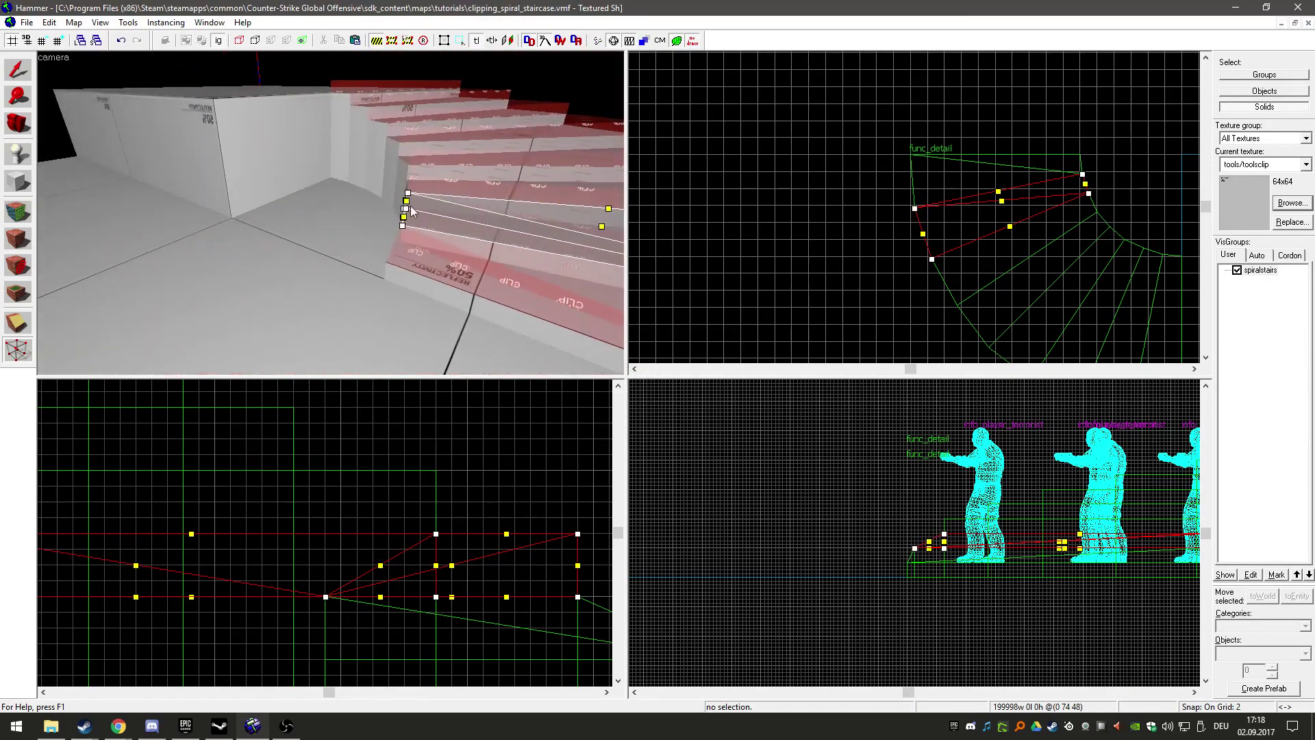
pyautogui.press('z')
pyautogui.press('d')
pyautogui.press('z')
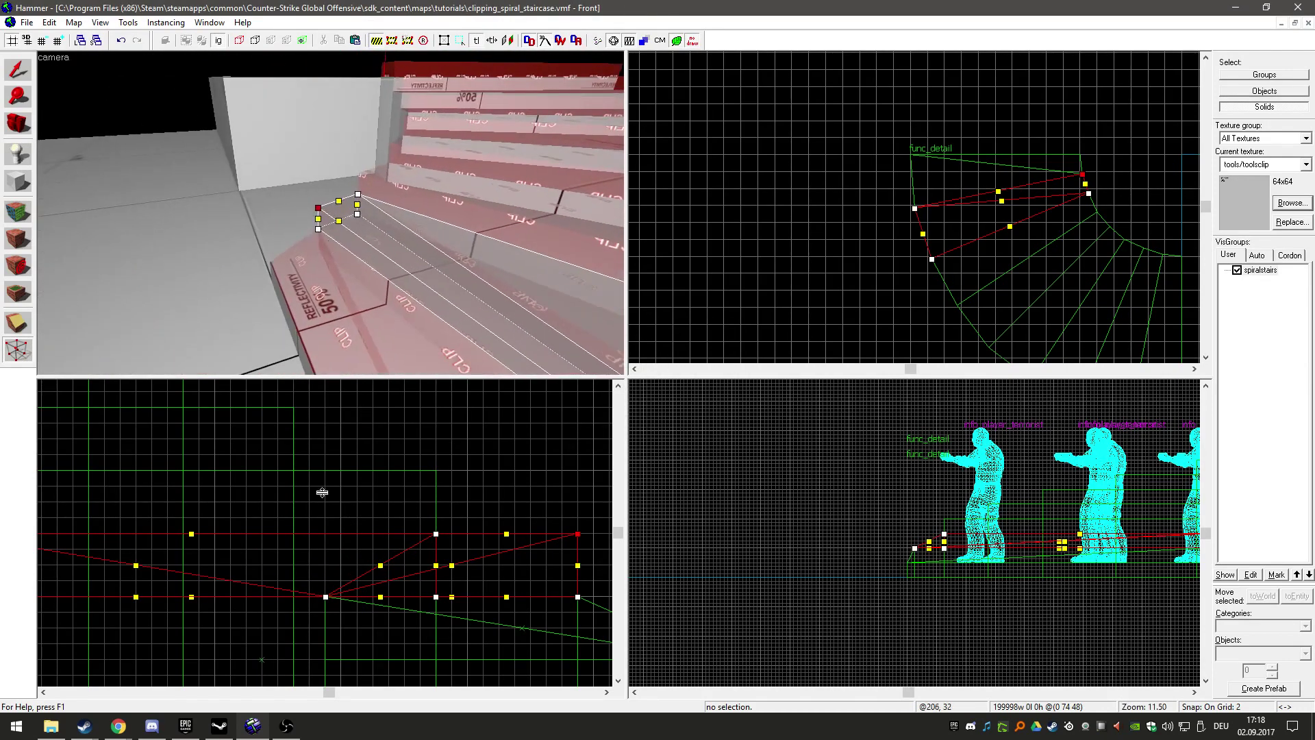
pyautogui.hotkey('ctrl', 'e')
pyautogui.moveTo(326, 533); pyautogui.dragTo(326, 597)
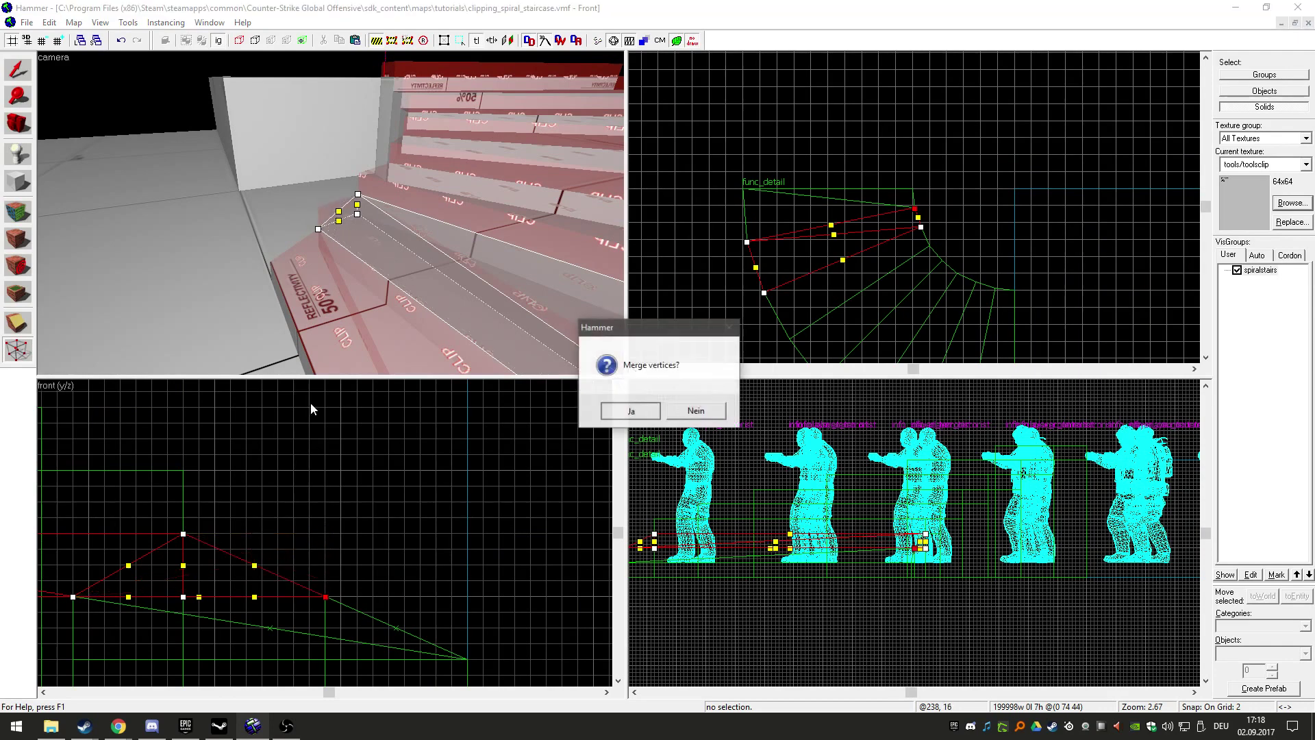
pyautogui.press('Return')
pyautogui.hotkey('shift', 's')
# Select the third clip step and split it diagonally from its outer front corner to its inner rear corner, keeping both pieces.
pyautogui.press('z')
pyautogui.press('a')
pyautogui.press('d')
pyautogui.press('z')
pyautogui.click(376, 214)
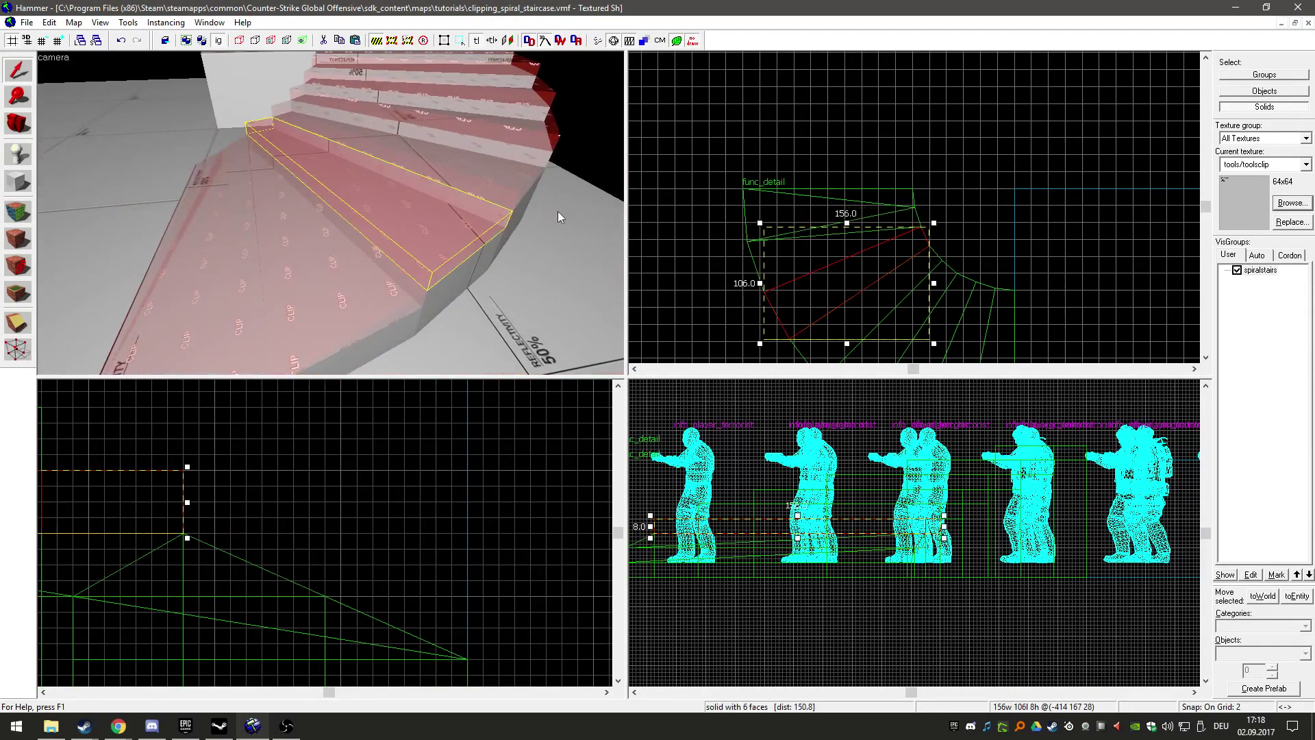
pyautogui.scroll(-1, 815, 256)
pyautogui.scroll(3, 812, 259)
pyautogui.hotkey('shift', 'x')
pyautogui.moveTo(785, 256); pyautogui.dragTo(935, 227)
pyautogui.scroll(-3, 849, 268)
pyautogui.scroll(6, 951, 231)
pyautogui.press('Return')
# Lower the outer front upper vertices of both third-step clip pieces onto the vertex below and merge them.
pyautogui.hotkey('shift', 'v')
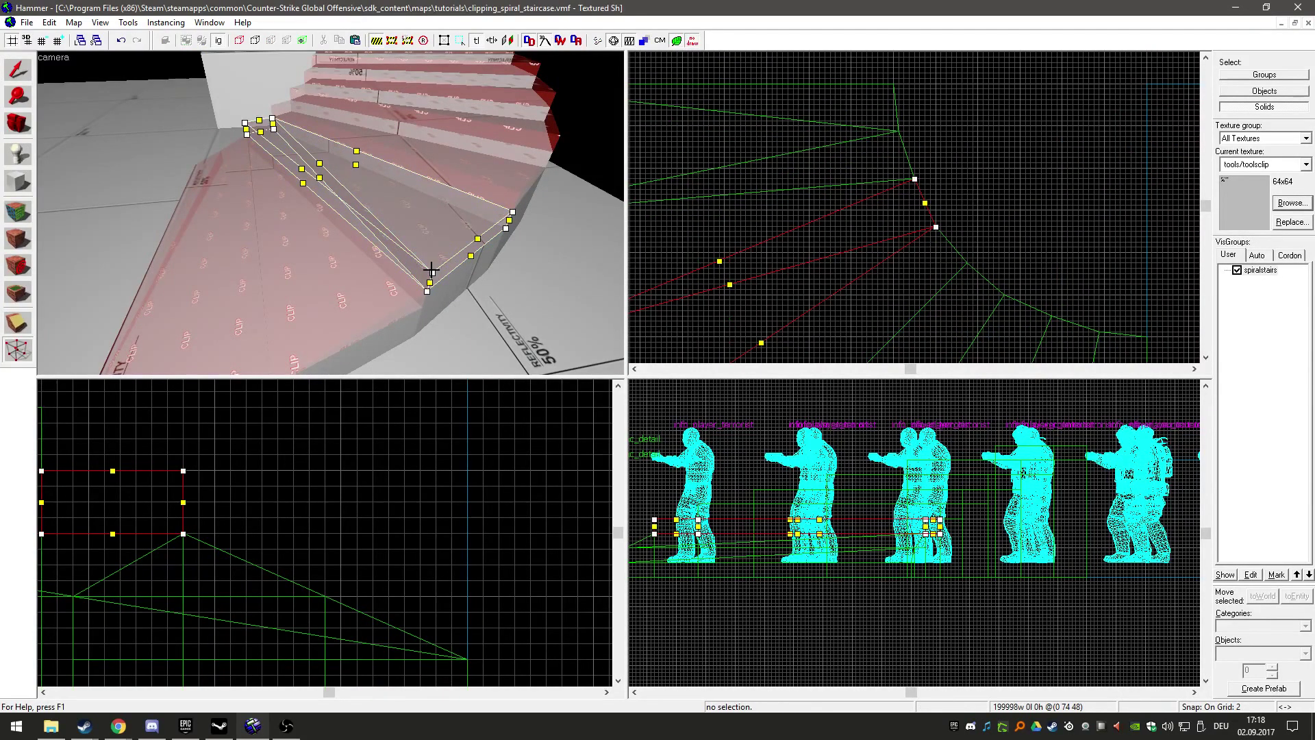
pyautogui.hotkey('ctrl', 'e')
pyautogui.moveTo(325, 533); pyautogui.dragTo(325, 597)
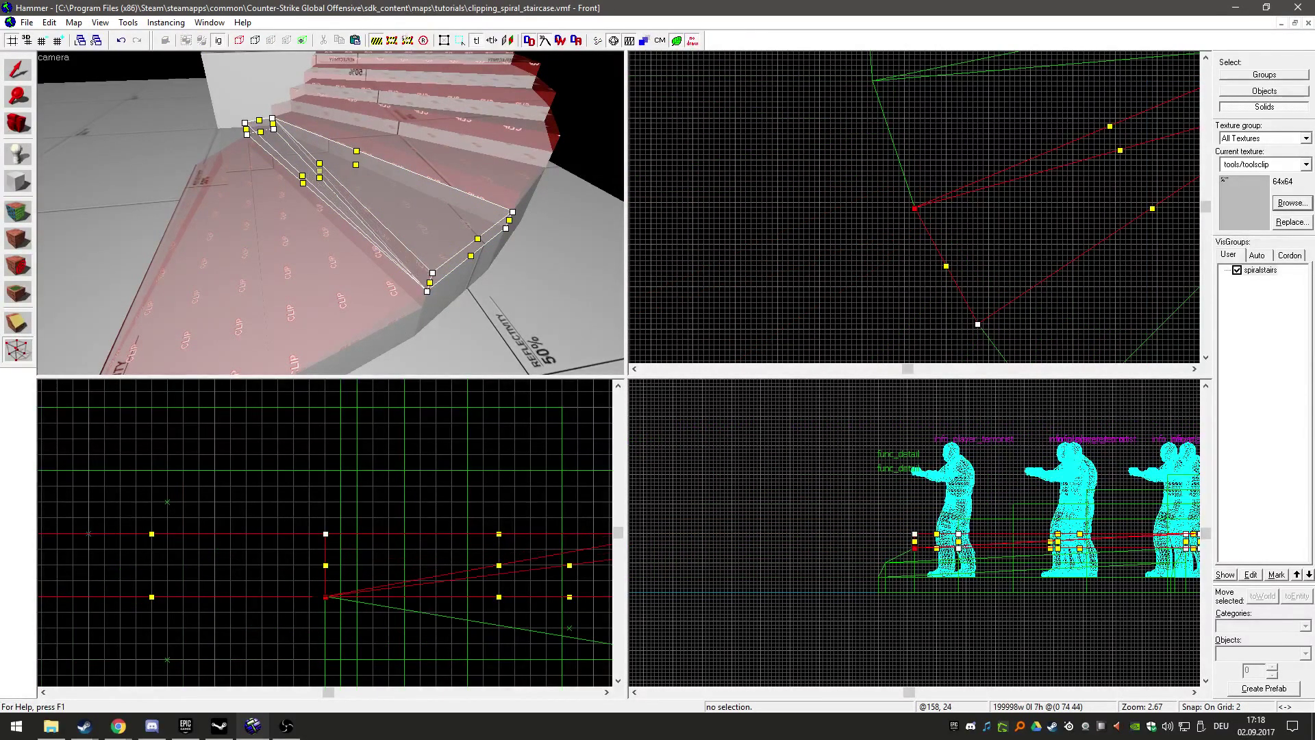
pyautogui.press('Return')
pyautogui.click(432, 272)
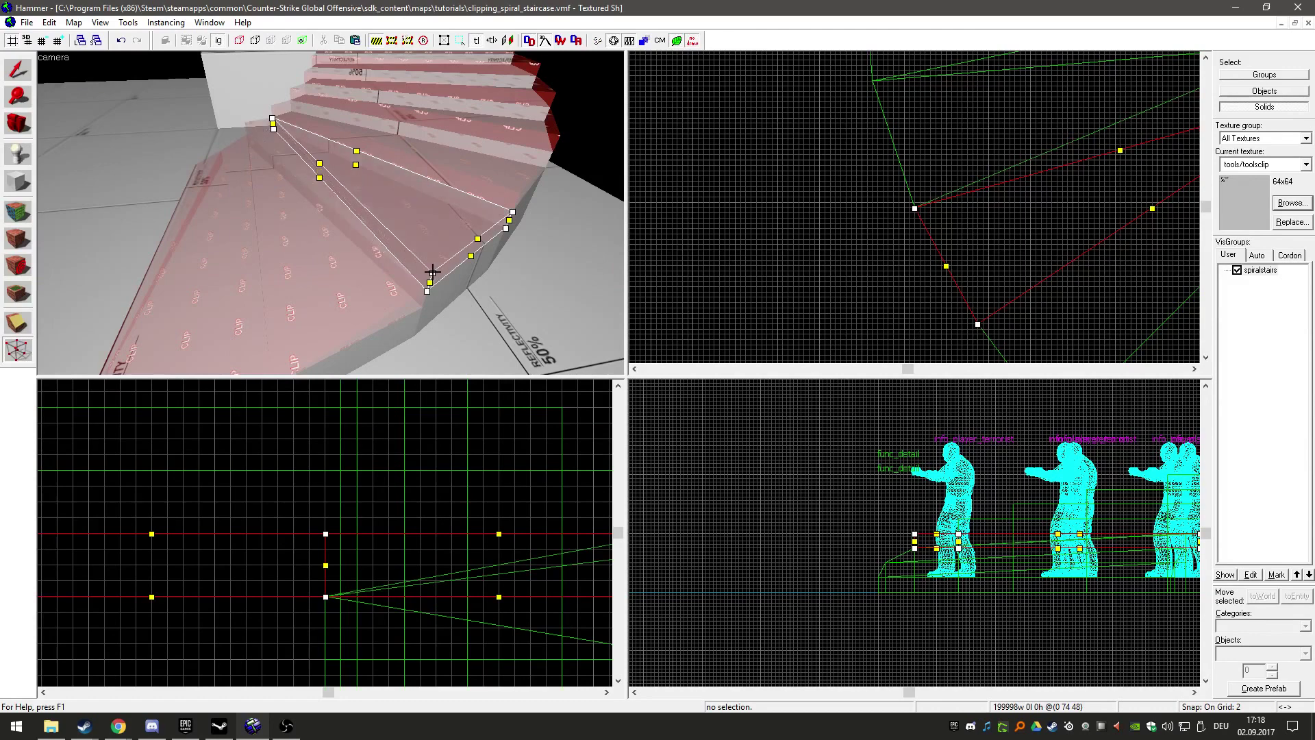
pyautogui.moveTo(325, 534); pyautogui.dragTo(325, 596)
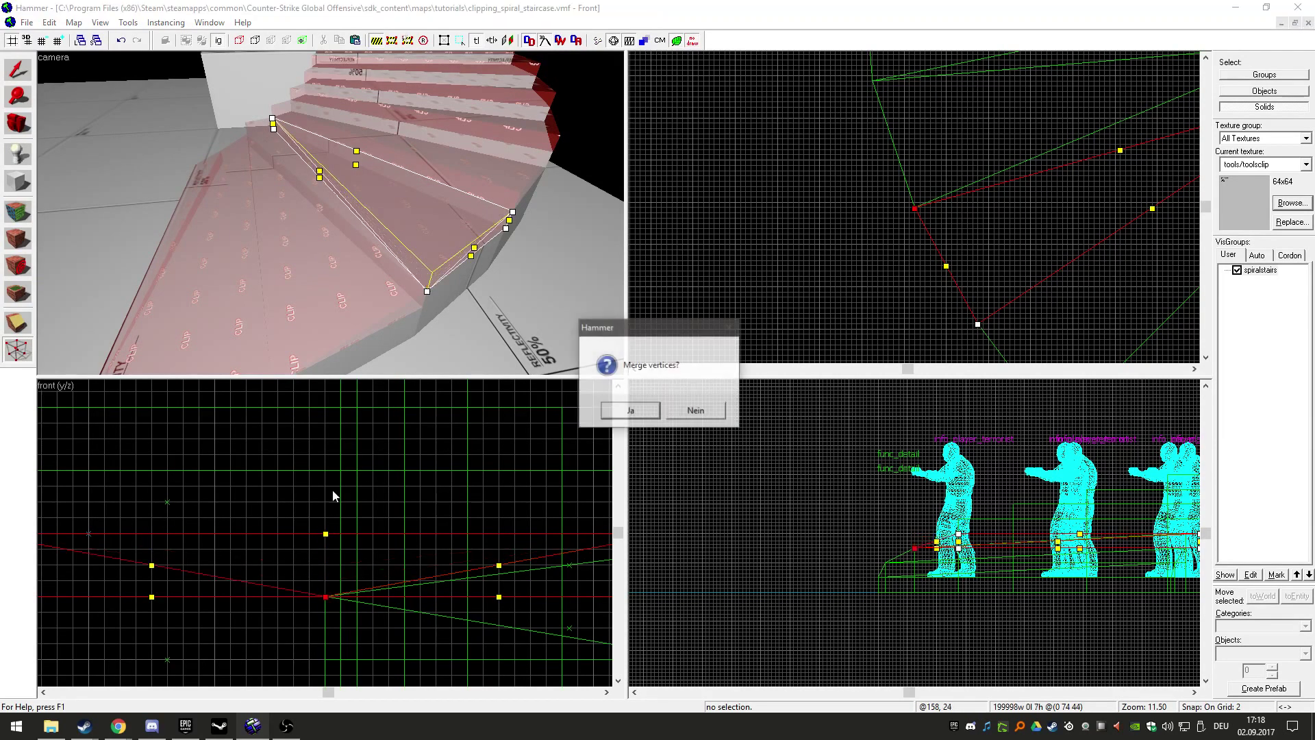
pyautogui.press('Return')
# Lower the inner front upper vertex of the third clip step onto the vertex below, merge them and leave vertex editing.
pyautogui.scroll(3, 469, 512)
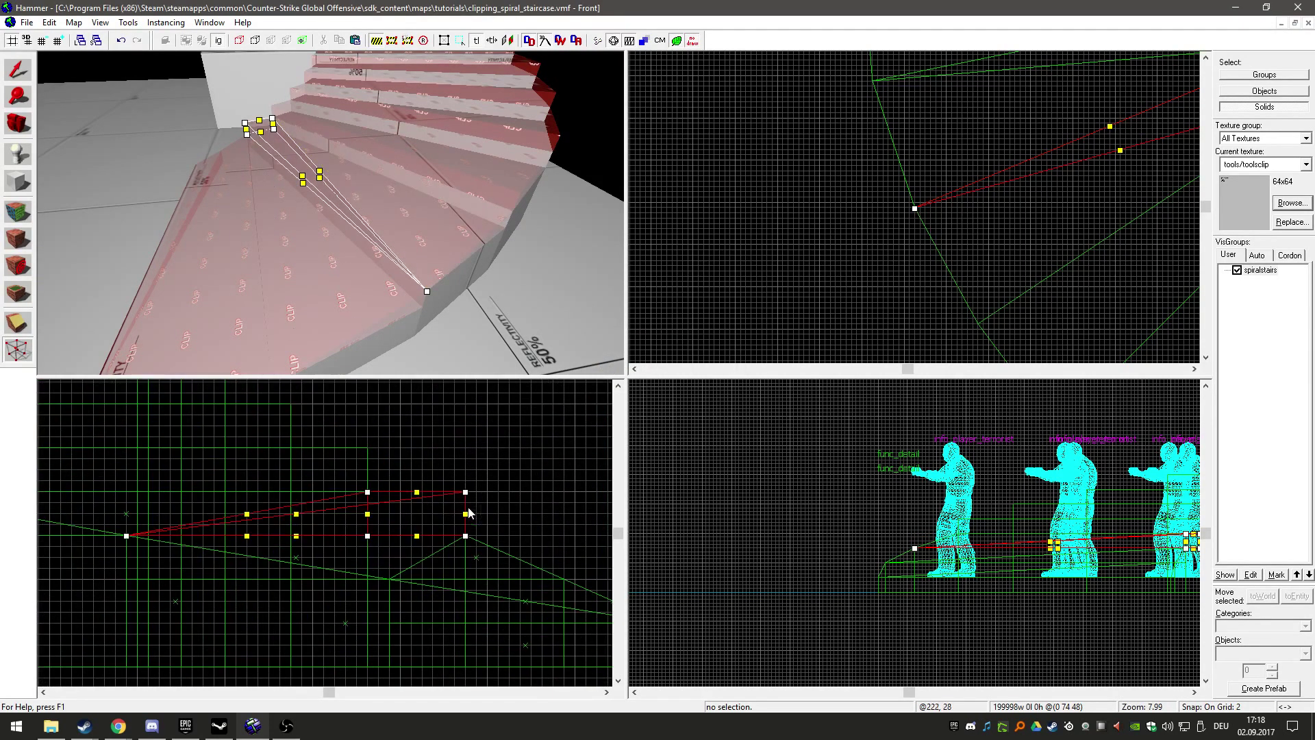
pyautogui.moveTo(465, 492); pyautogui.dragTo(465, 536)
pyautogui.press('Return')
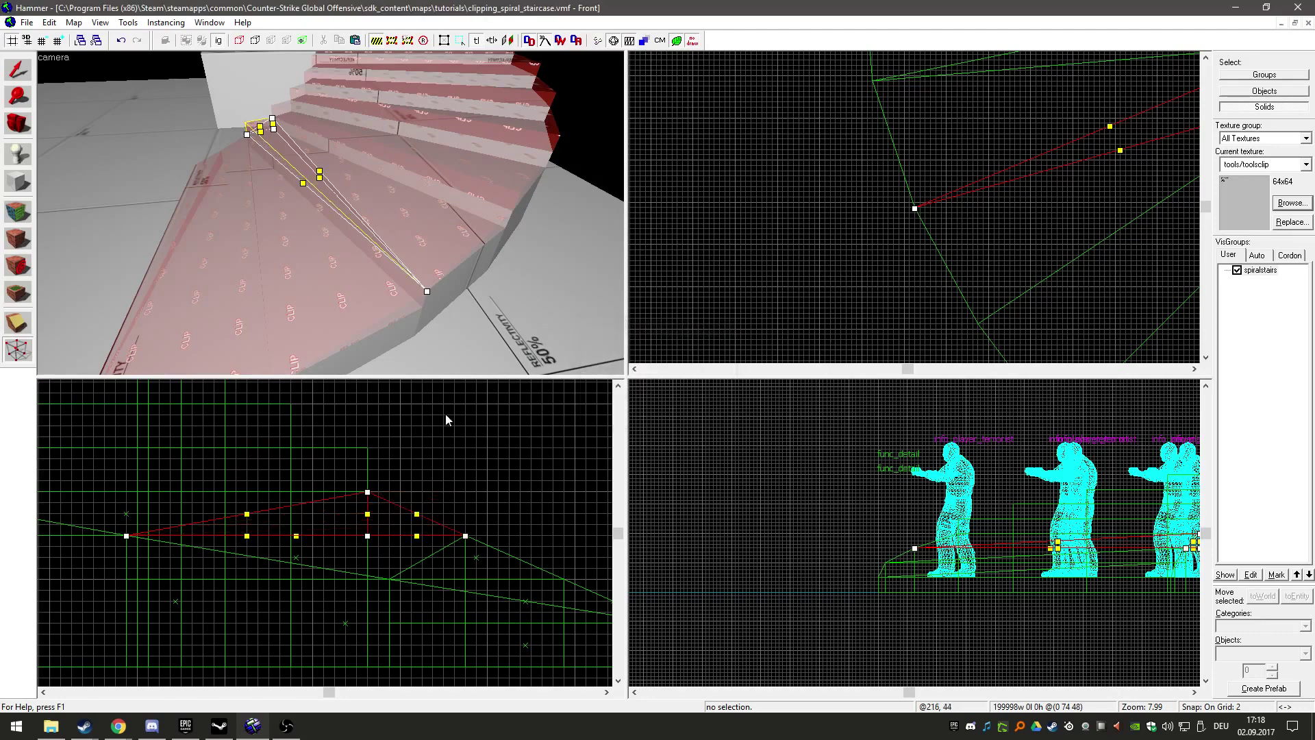
pyautogui.hotkey('shift', 's')
# Select the fourth clip step and split it diagonally from its outer front corner to its inner rear corner, keeping both pieces.
pyautogui.click(396, 141)
pyautogui.press('z')
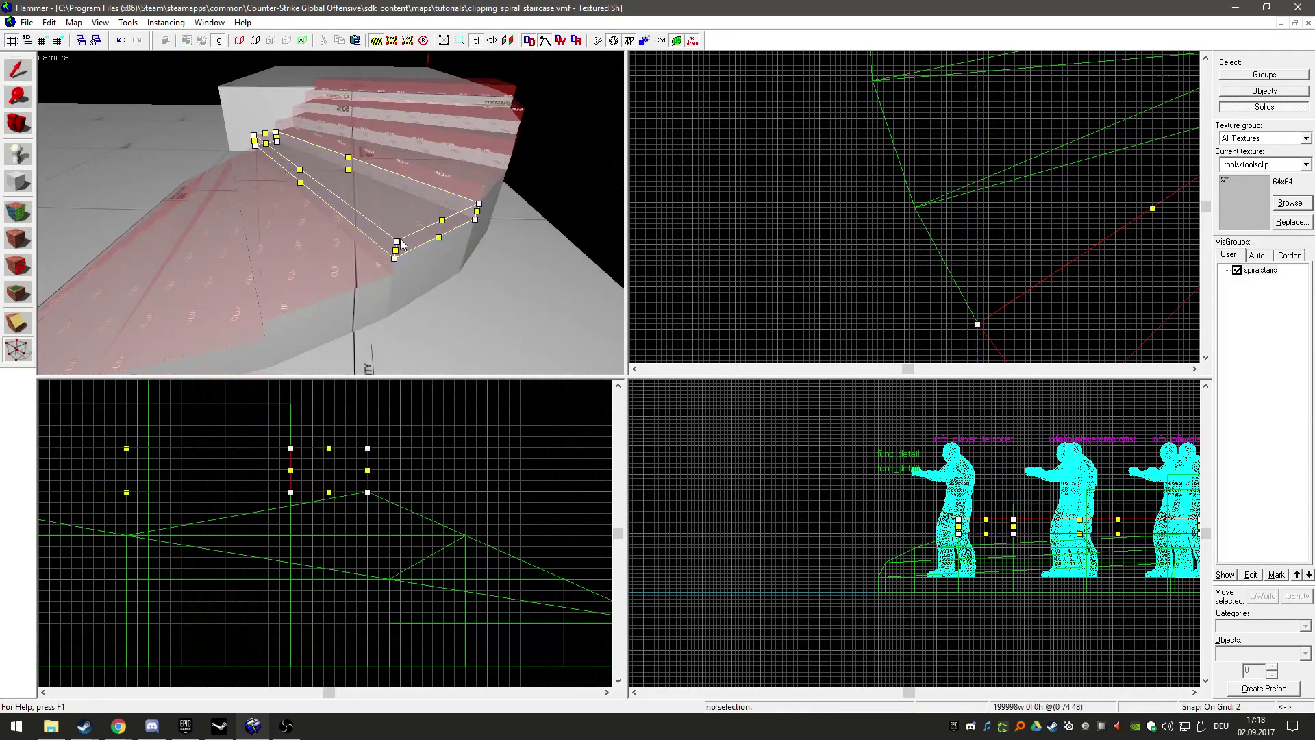
pyautogui.scroll(-8, 911, 236)
pyautogui.hotkey('shift', 'x')
pyautogui.scroll(7, 922, 254)
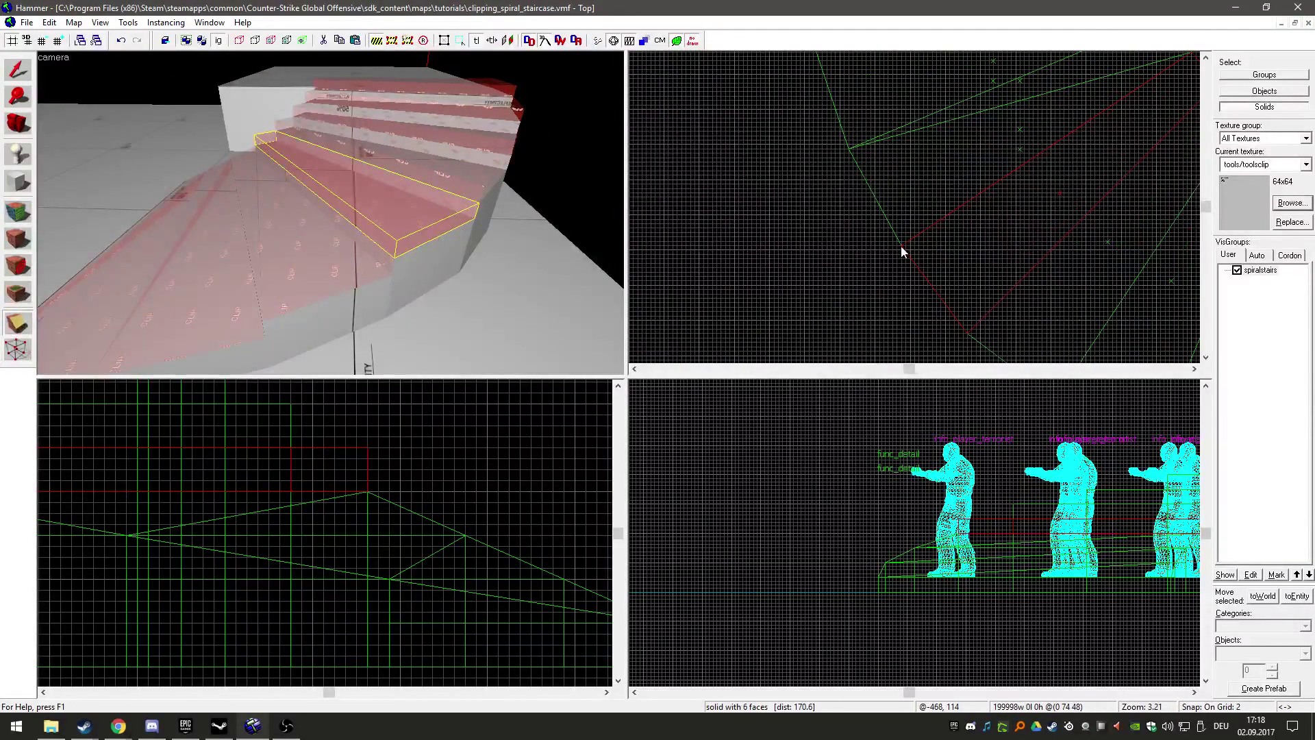
pyautogui.scroll(-6, 924, 250)
pyautogui.moveTo(902, 246)
pyautogui.mouseDown()
pyautogui.moveTo(931, 250)
pyautogui.moveTo(1028, 170)
pyautogui.mouseUp()
pyautogui.scroll(6, 1013, 202)
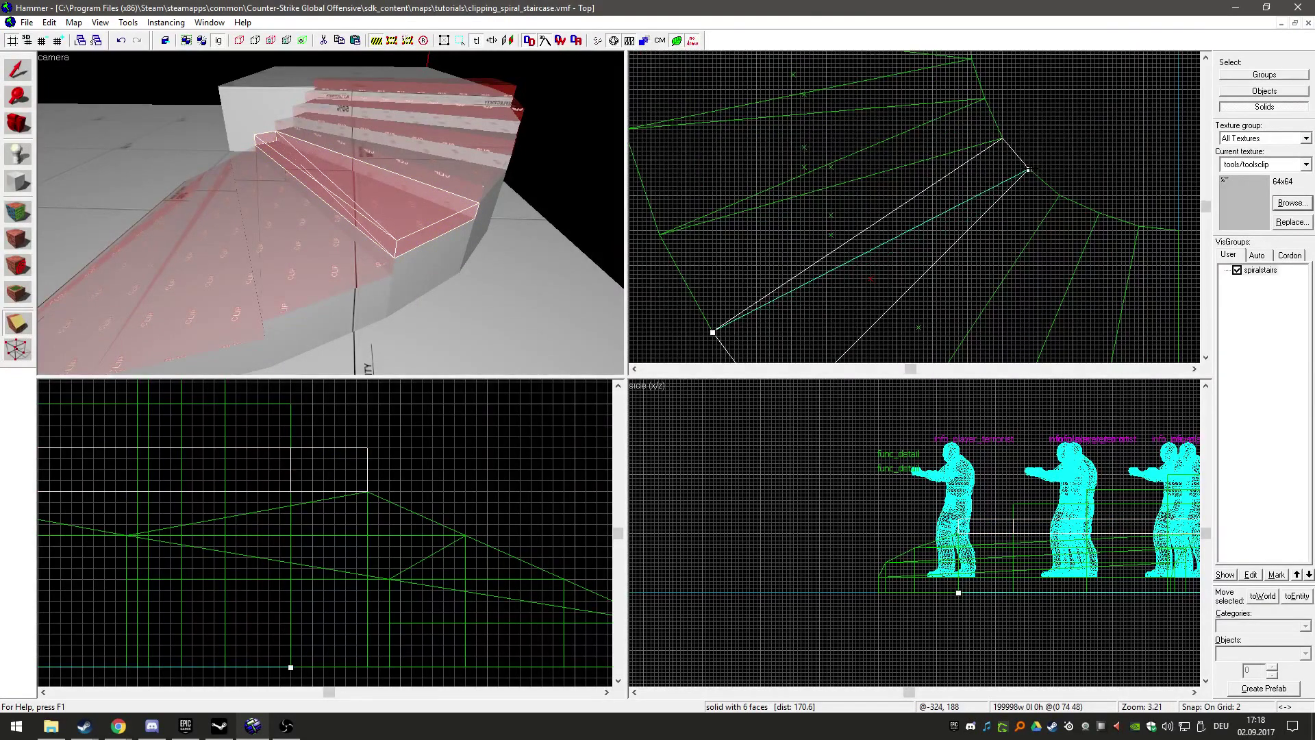
pyautogui.press('Return')
# Lower the outer front upper vertices of both fourth-step clip pieces onto the vertex below and merge them.
pyautogui.hotkey('shift', 'v')
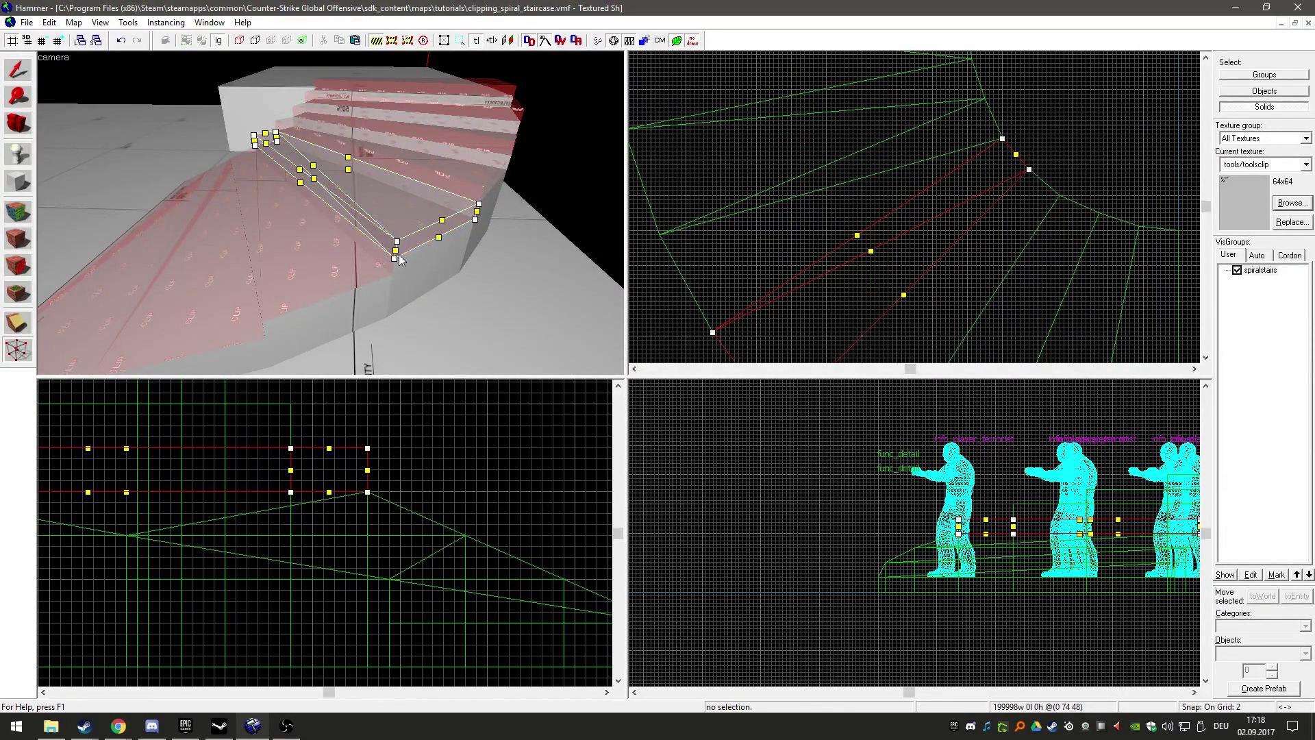
pyautogui.click(396, 248)
pyautogui.keyDown('ctrl'); pyautogui.click(396, 249); pyautogui.keyUp('ctrl')
pyautogui.scroll(5, 312, 455)
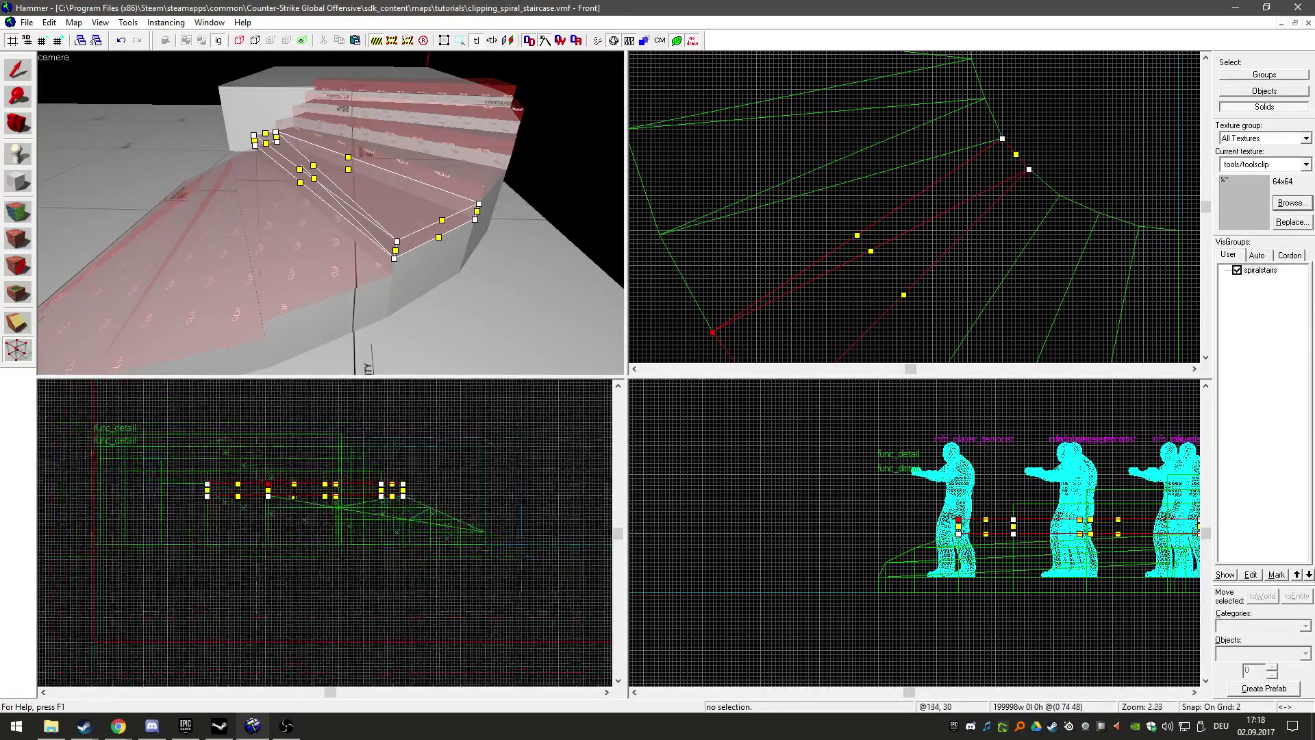
pyautogui.moveTo(259, 436); pyautogui.dragTo(259, 545)
pyautogui.press('Return')
pyautogui.press('Return')
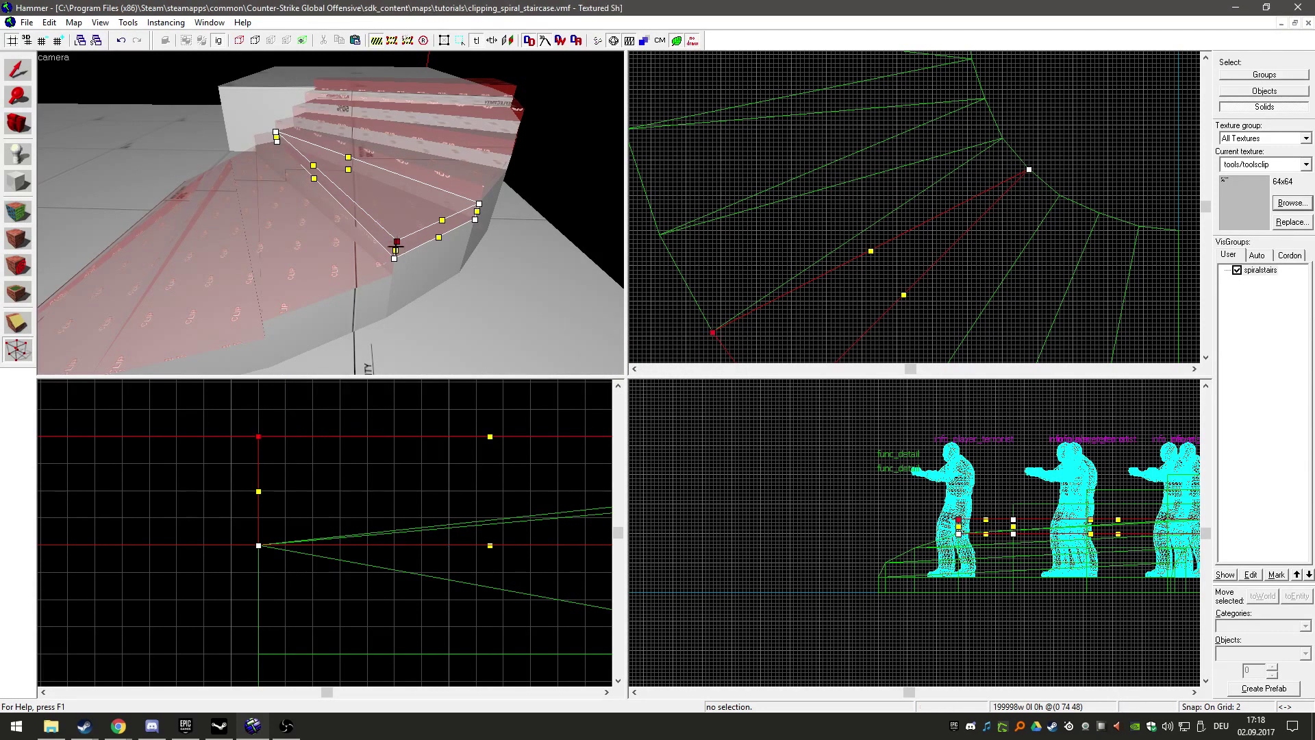
pyautogui.moveTo(261, 442); pyautogui.dragTo(258, 545)
pyautogui.press('Return')
pyautogui.hotkey('shift', 'a')
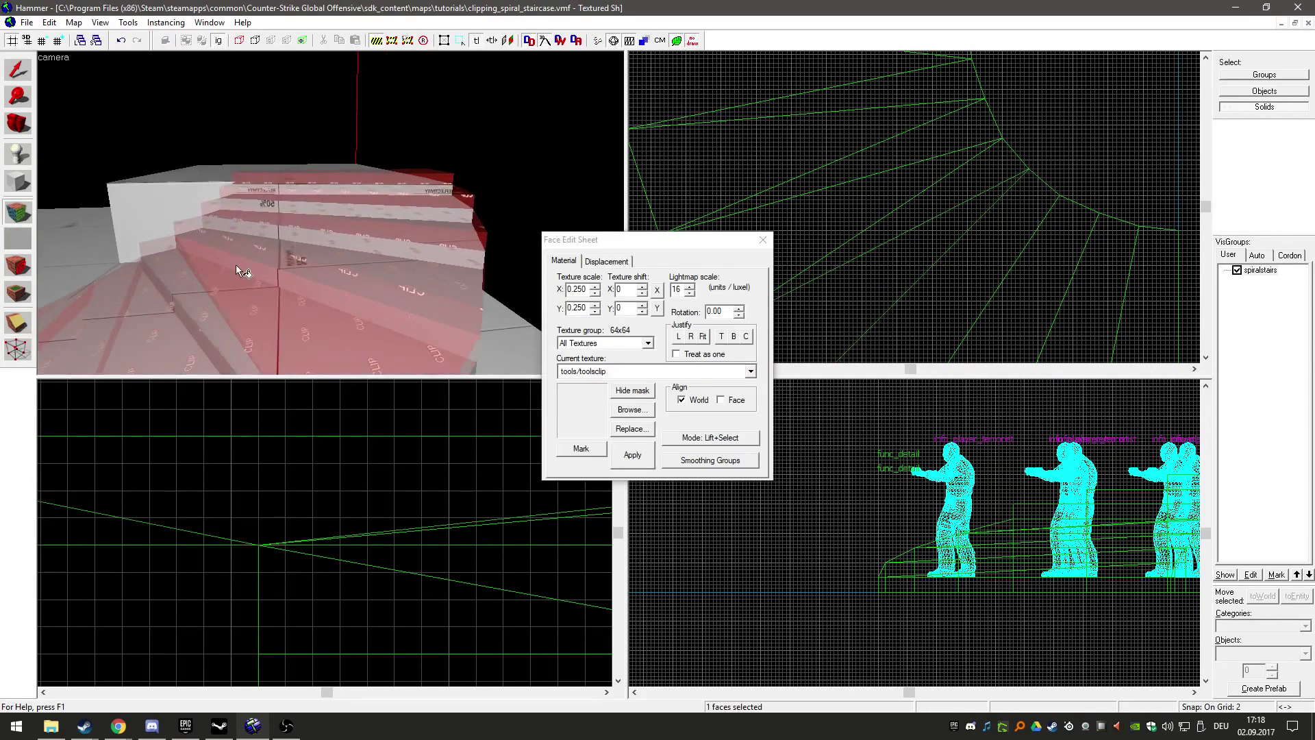
# Select the fourth step's front clip piece, lower its inner front upper vertex onto the one below, and merge them.
pyautogui.press('s')
pyautogui.press('z')
pyautogui.hotkey('shift', 's')
pyautogui.click(278, 218)
pyautogui.scroll(-7, 342, 460)
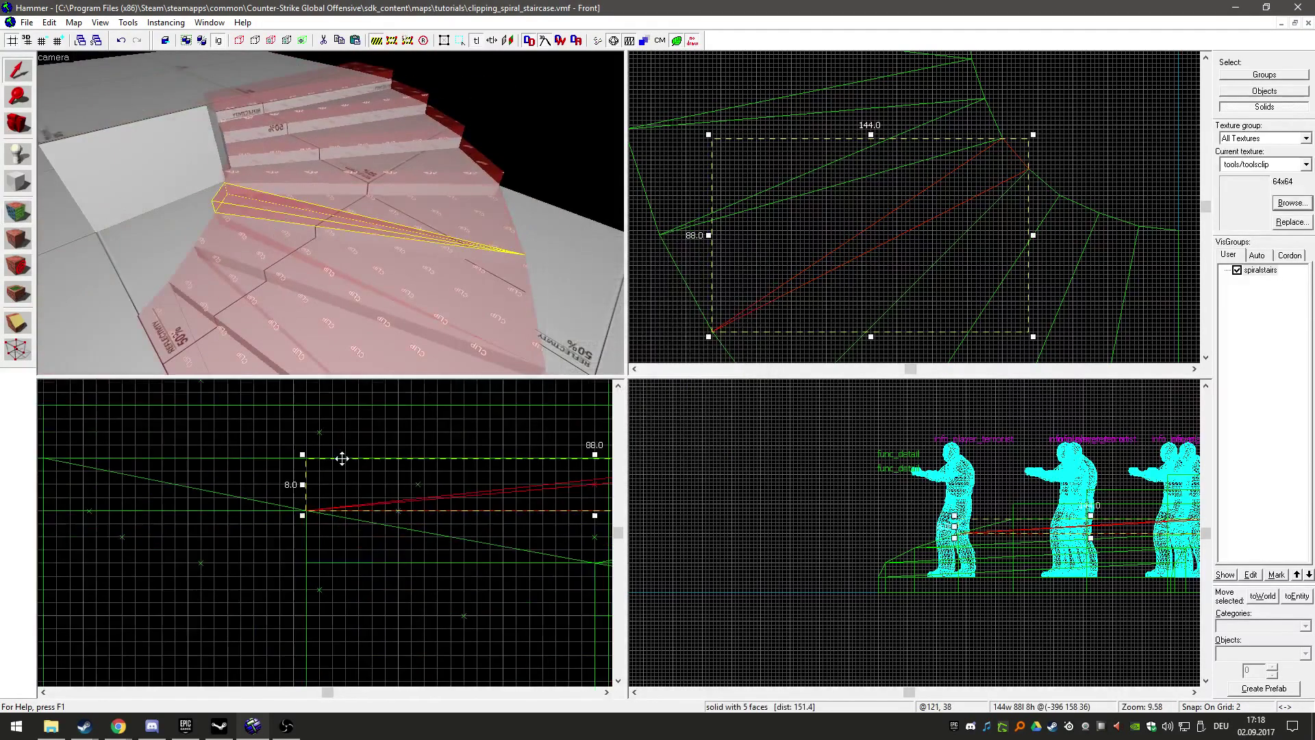
pyautogui.hotkey('shift', 'v')
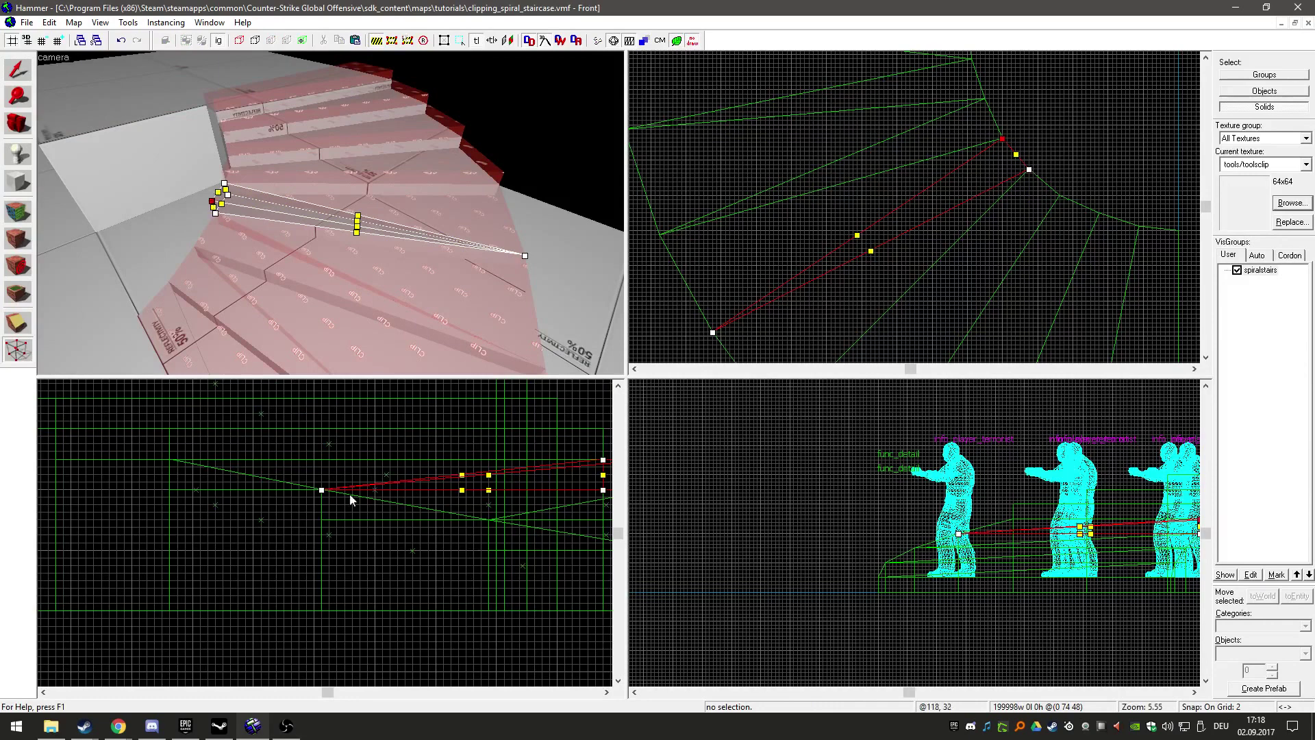
pyautogui.hotkey('ctrl', 'e')
pyautogui.scroll(7, 331, 539)
pyautogui.moveTo(316, 518); pyautogui.dragTo(317, 621)
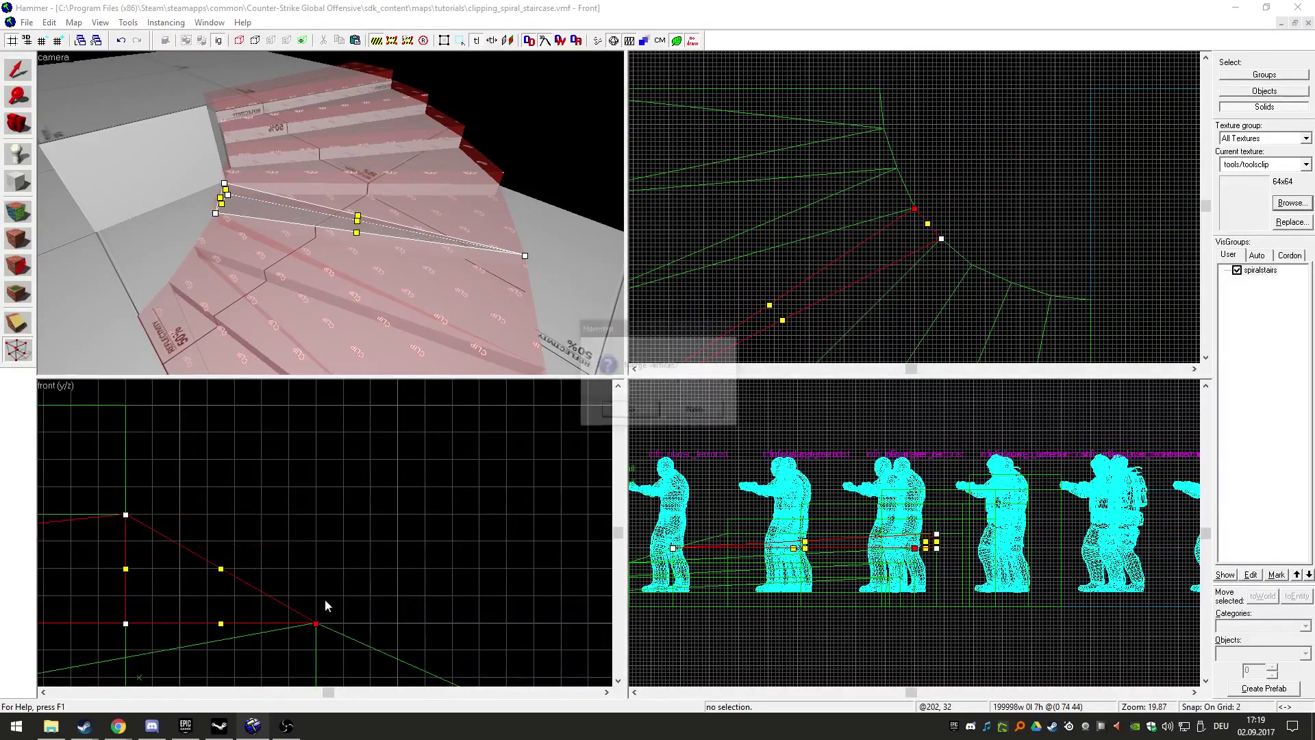
pyautogui.press('Return')
pyautogui.hotkey('shift', 's')
# Select the fifth clip step and split it diagonally from its outer front corner to its inner rear corner, keeping both pieces.
pyautogui.press('z')
pyautogui.press('s')
pyautogui.press('z')
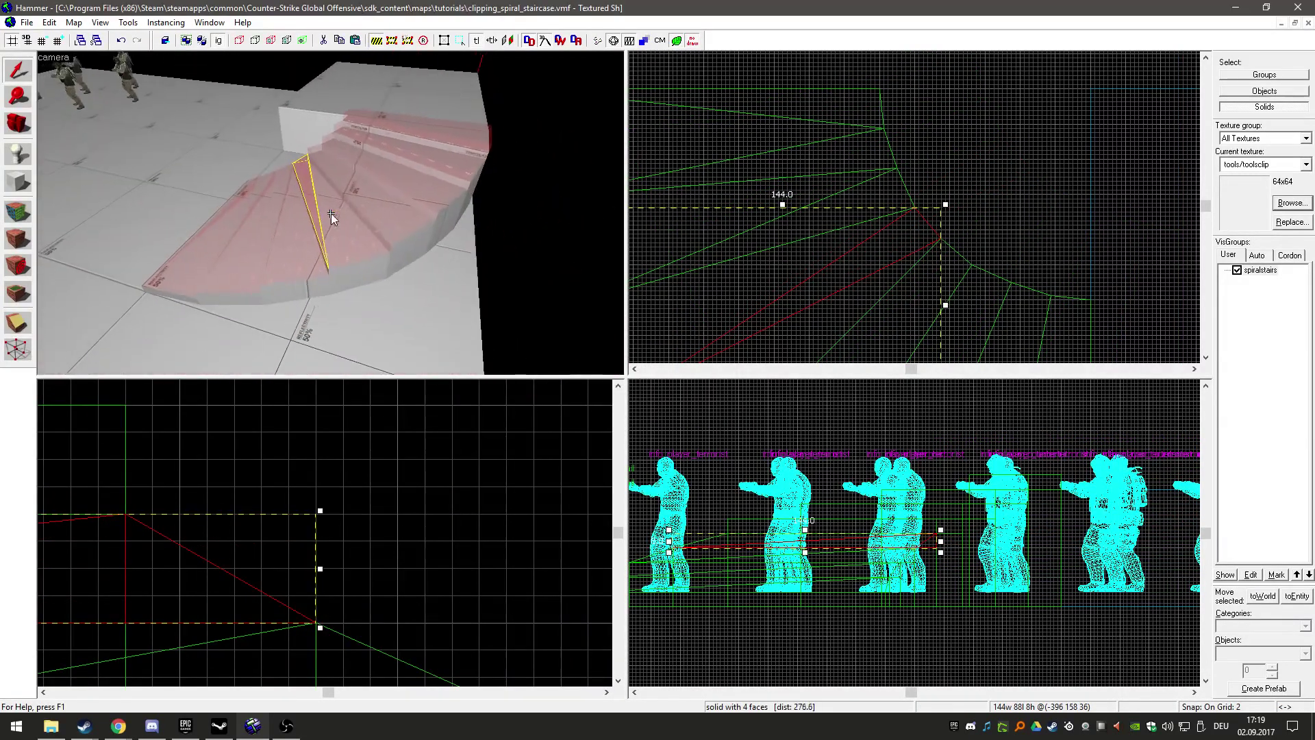
pyautogui.click(368, 198)
pyautogui.scroll(4, 788, 281)
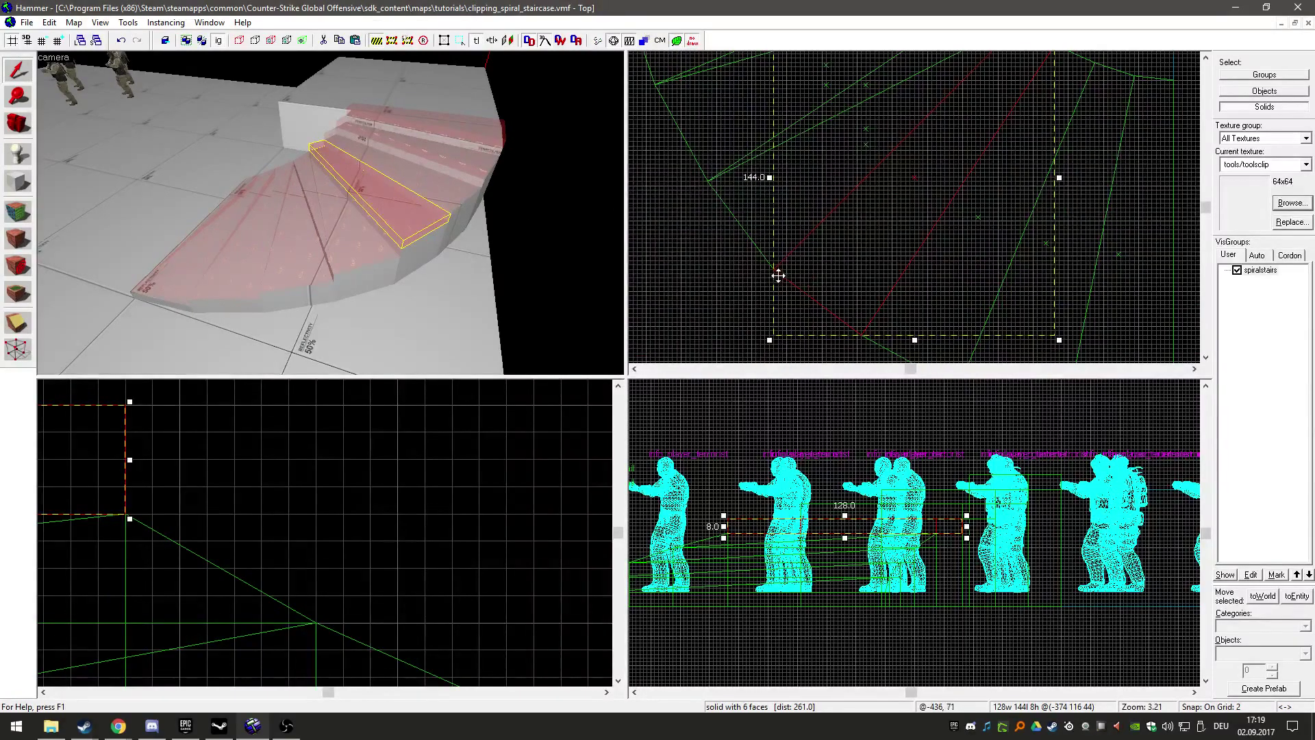
pyautogui.hotkey('shift', 'v')
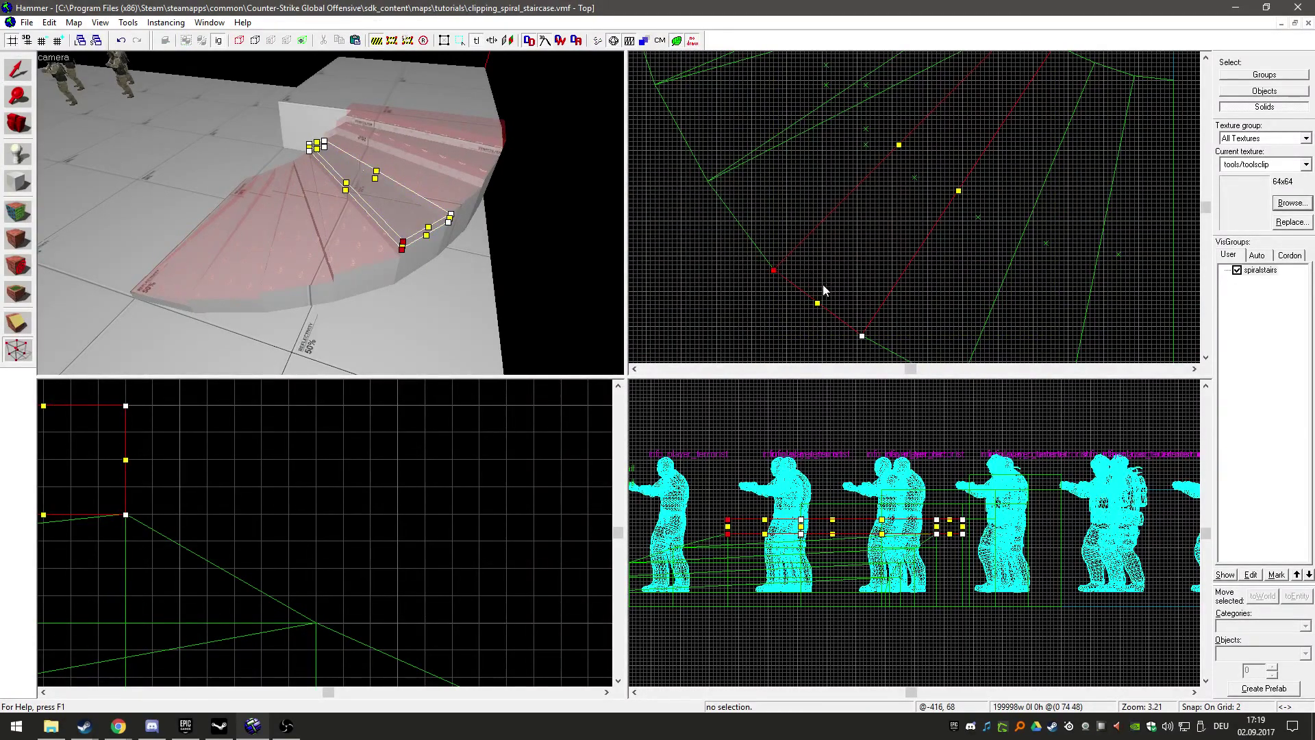
pyautogui.hotkey('shift', 'x')
pyautogui.scroll(-7, 842, 251)
pyautogui.moveTo(773, 270); pyautogui.dragTo(920, 199)
pyautogui.scroll(10, 911, 183)
pyautogui.scroll(-9, 922, 199)
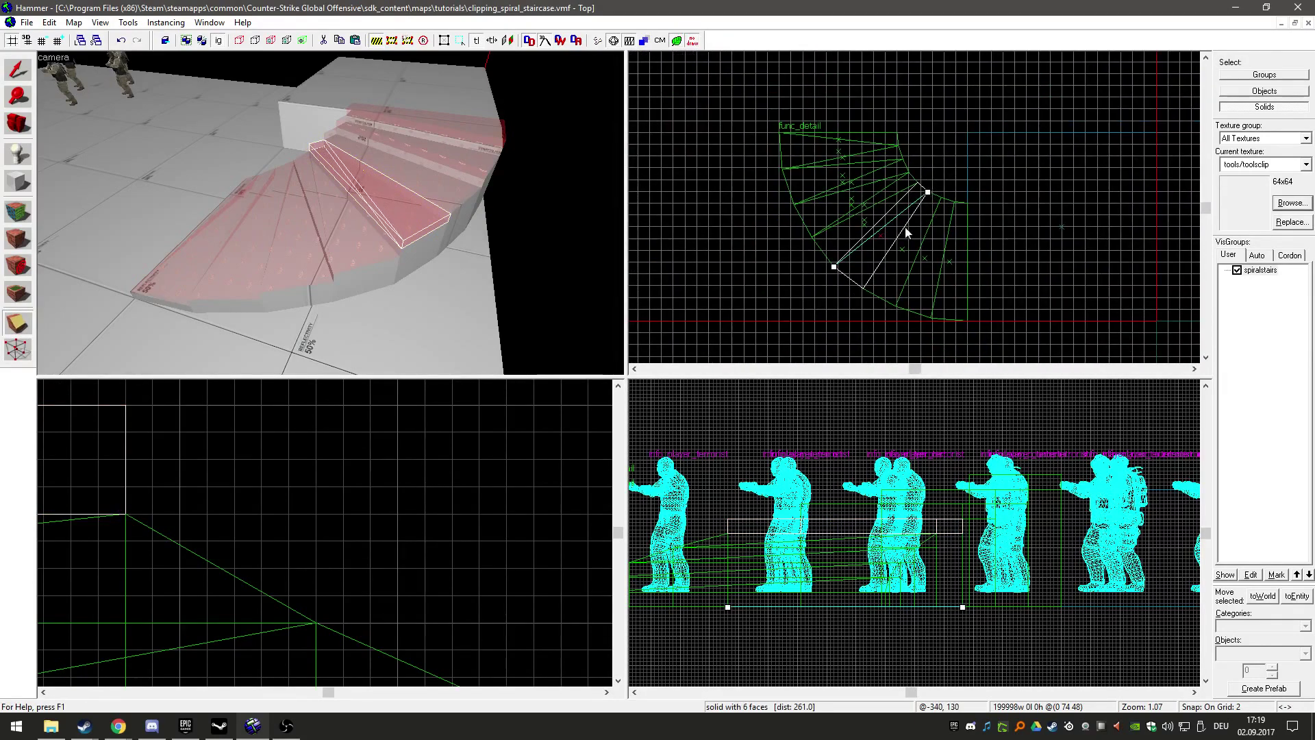
pyautogui.press('Return')
# Lower the outer front upper vertices of both fifth-step clip pieces onto the vertex below and merge them.
pyautogui.hotkey('shift', 'v')
pyautogui.scroll(-1, 254, 383)
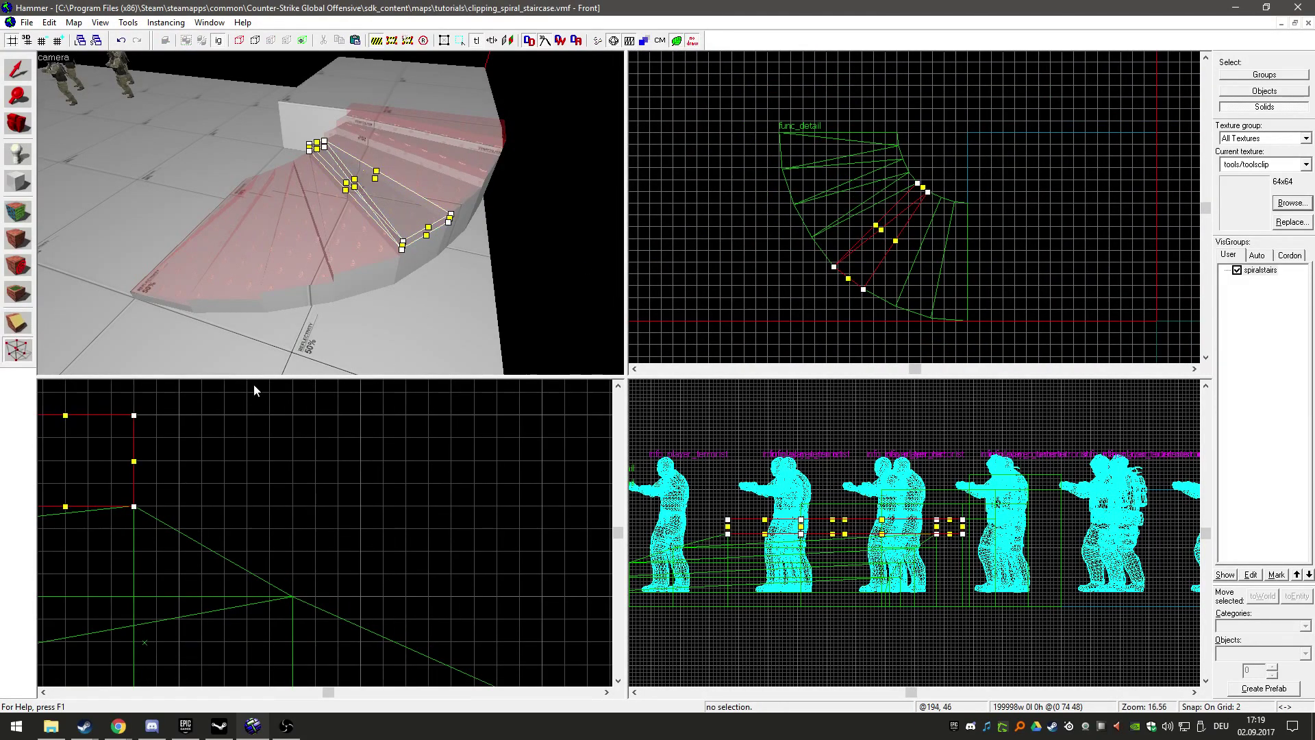
pyautogui.scroll(5, 331, 214)
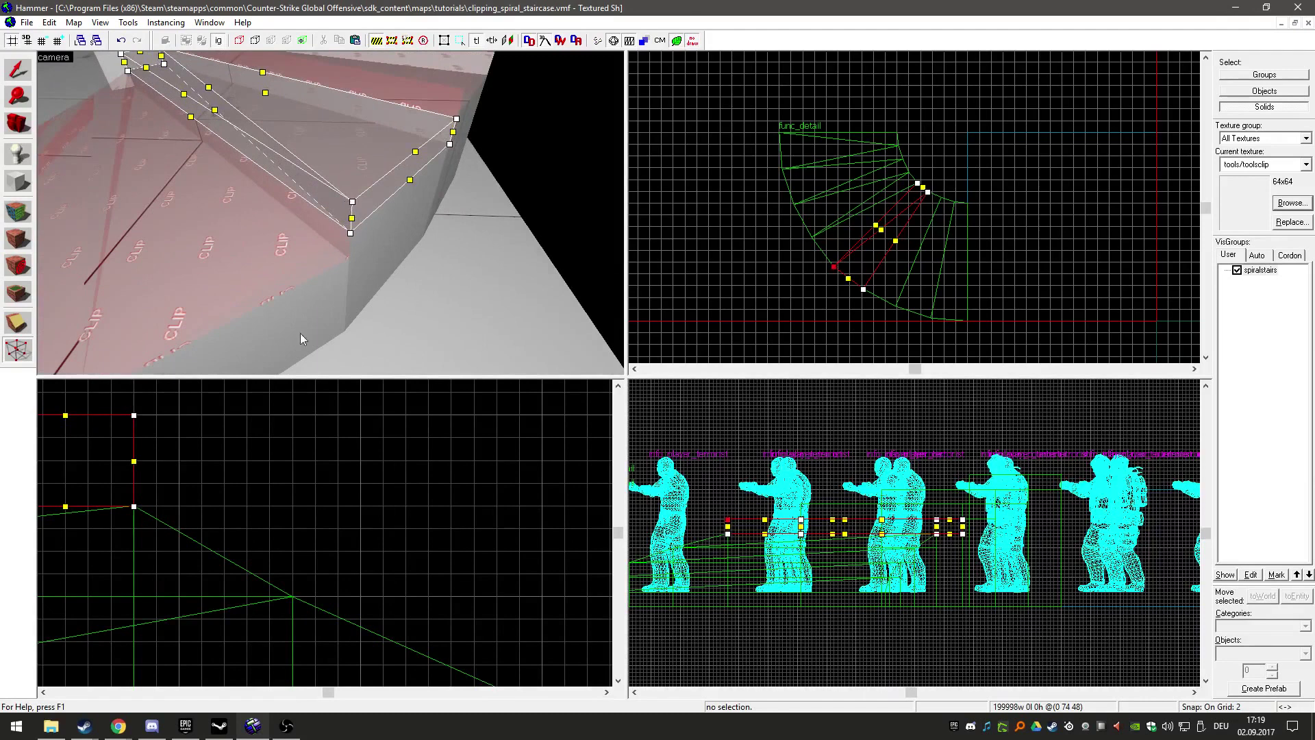
pyautogui.hotkey('ctrl', 'e')
pyautogui.moveTo(325, 534); pyautogui.dragTo(326, 622)
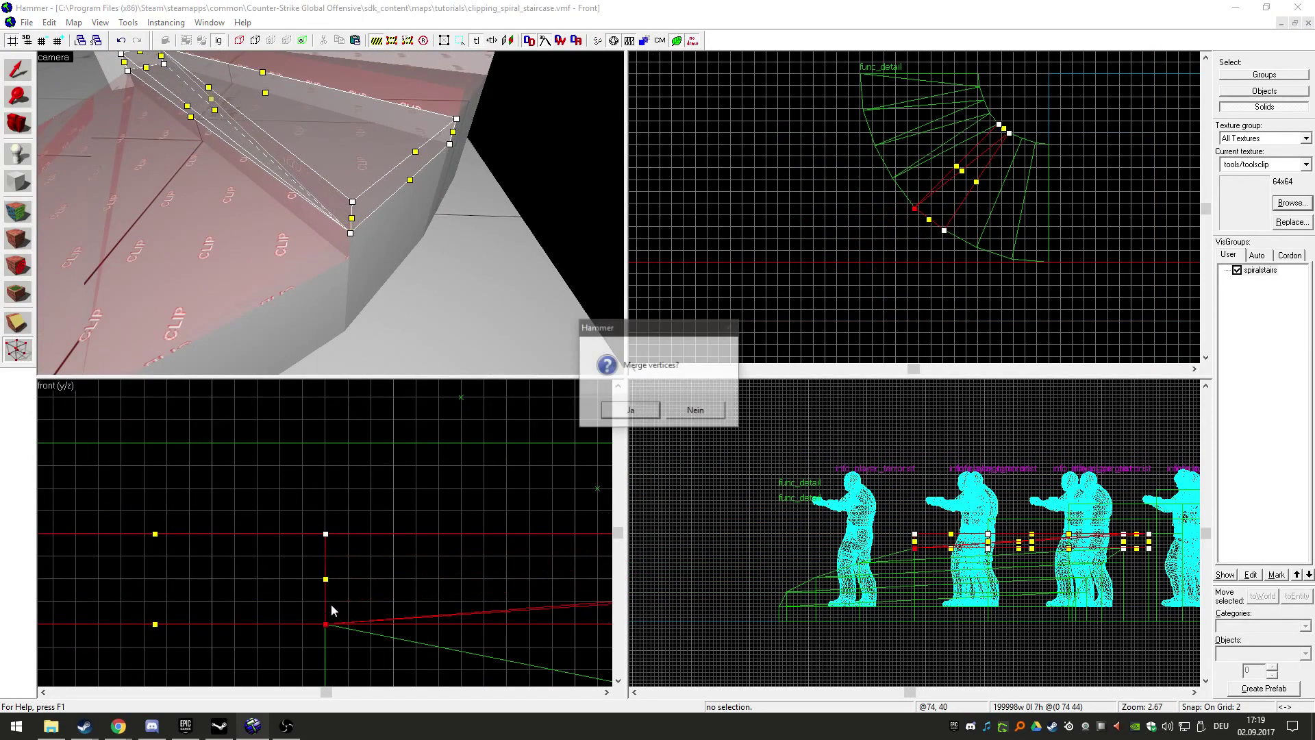
pyautogui.press('Return')
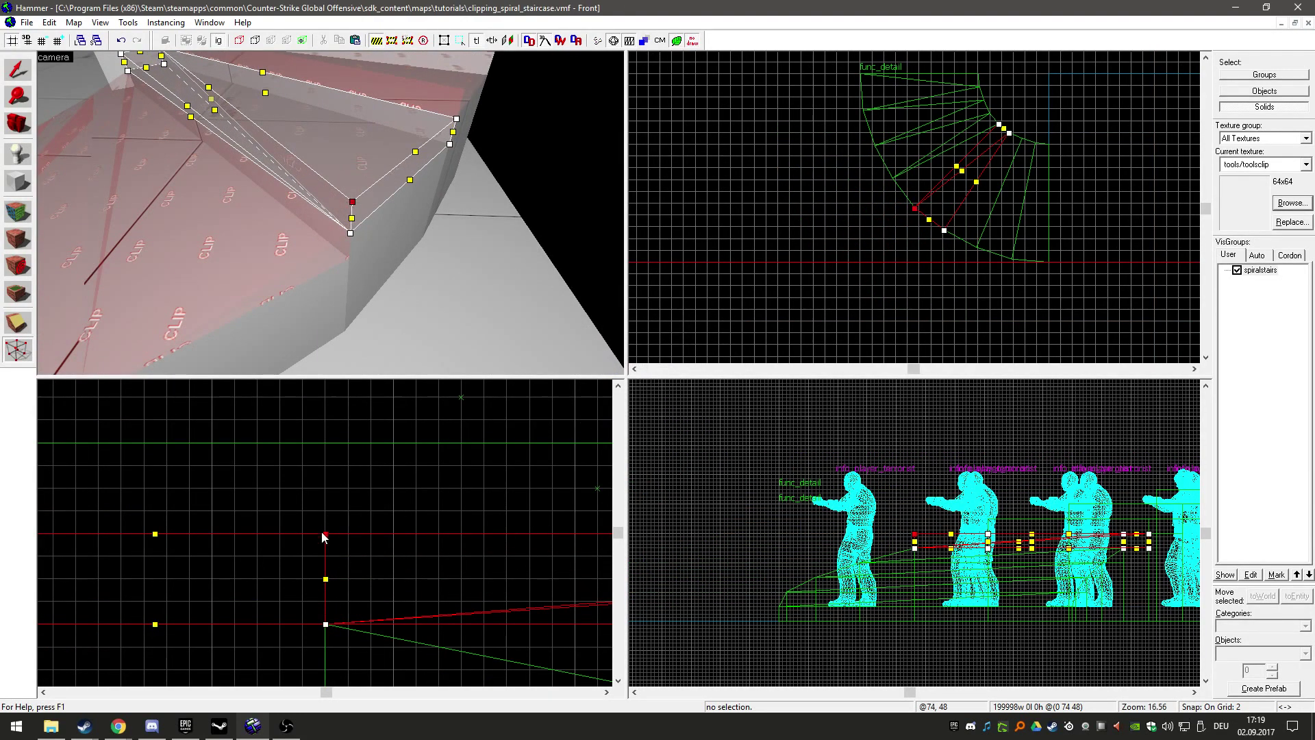
pyautogui.moveTo(325, 533); pyautogui.dragTo(325, 624)
pyautogui.press('Return')
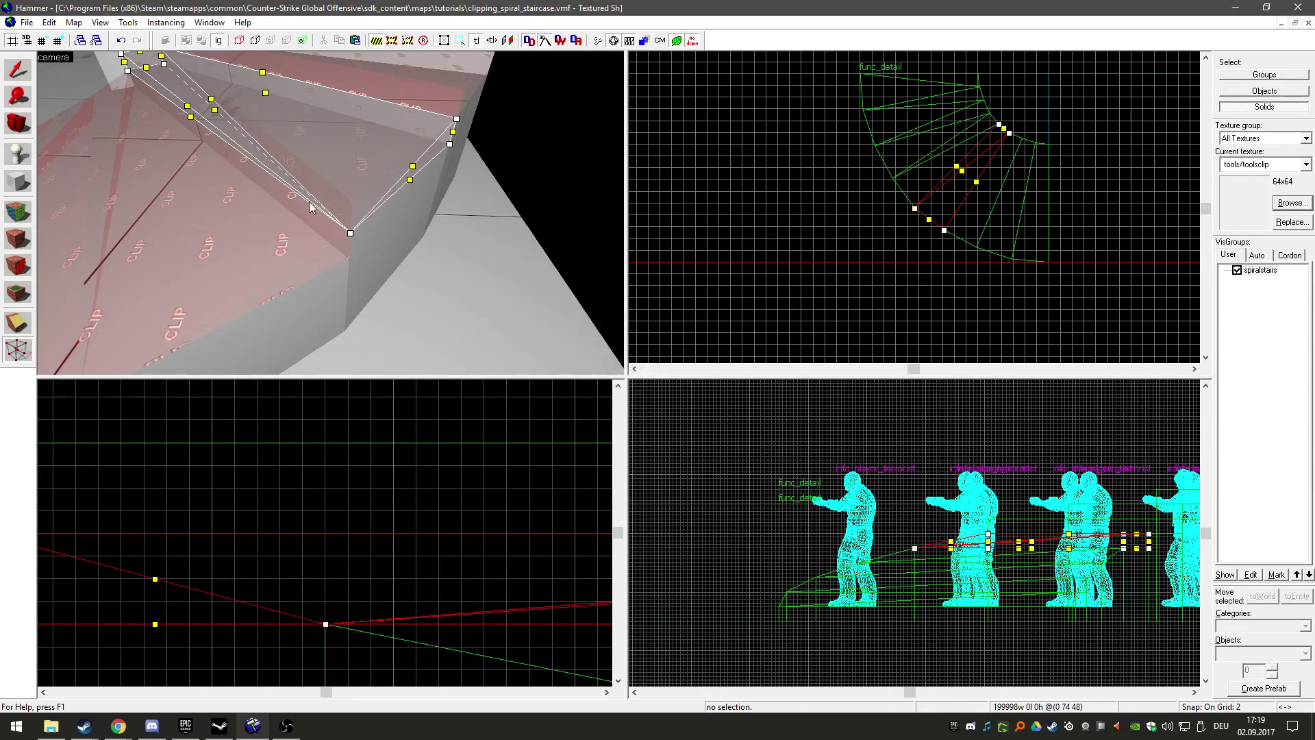
# Lower the inner front upper vertex of the fifth clip step onto the vertex below and merge them.
pyautogui.press('z')
pyautogui.press('w')
pyautogui.press('z')
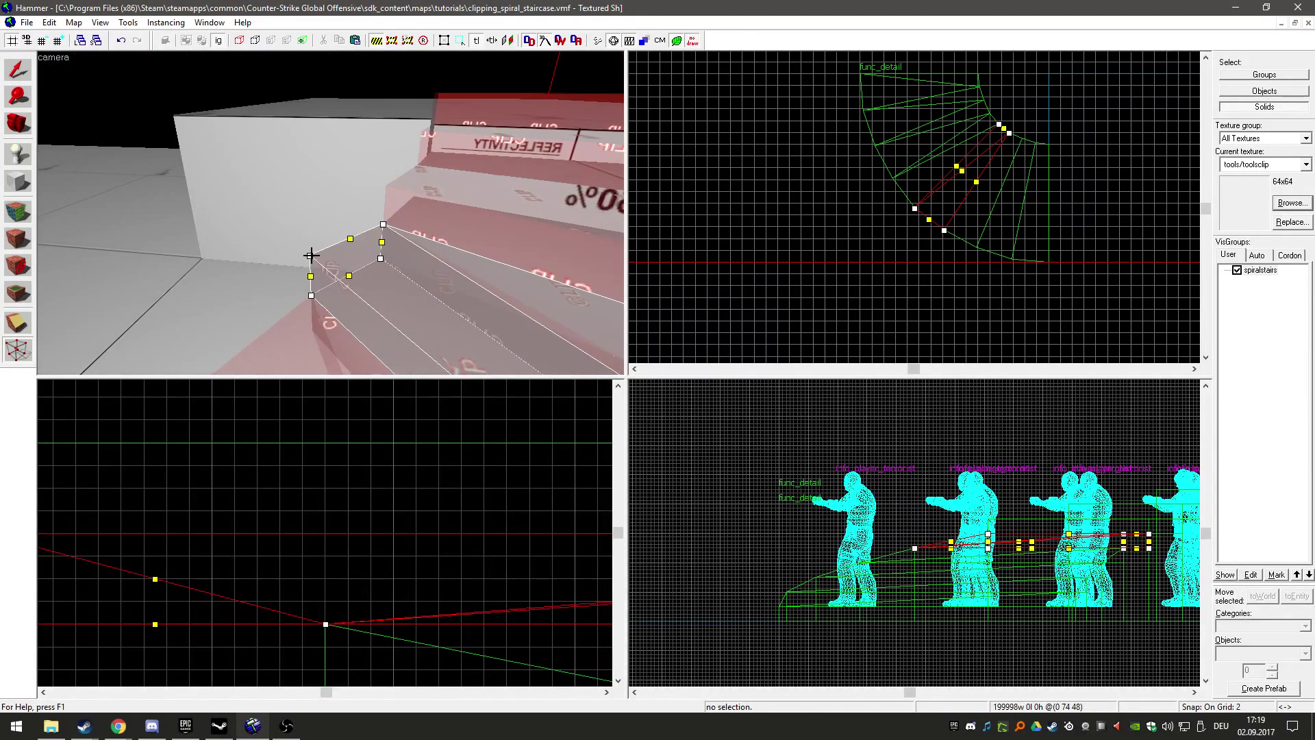
pyautogui.click(311, 255)
pyautogui.hotkey('ctrl', 'e')
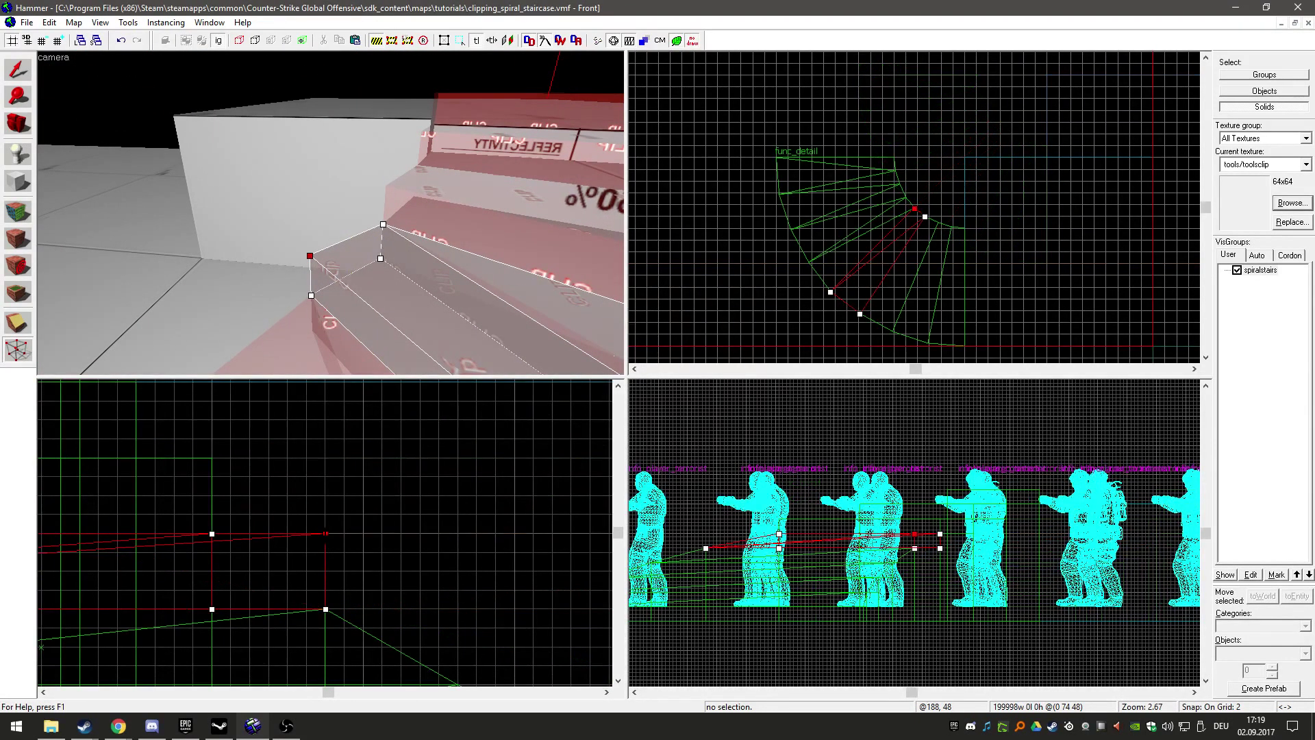
pyautogui.moveTo(325, 533); pyautogui.dragTo(325, 608)
pyautogui.press('Return')
# Select the sixth clip step and split it diagonally from its outer front corner to its inner rear corner, keeping both pieces.
pyautogui.press('z')
pyautogui.press('s')
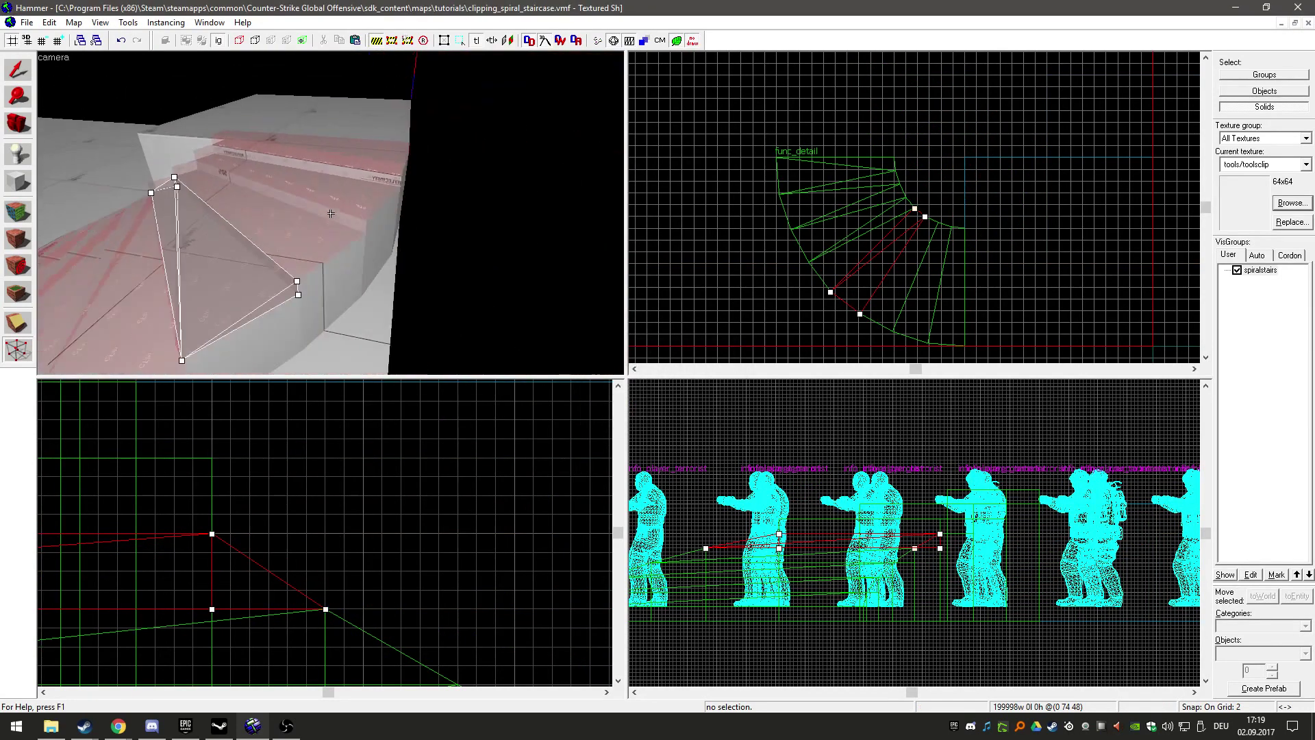
pyautogui.press('d')
pyautogui.press('z')
pyautogui.click(297, 218)
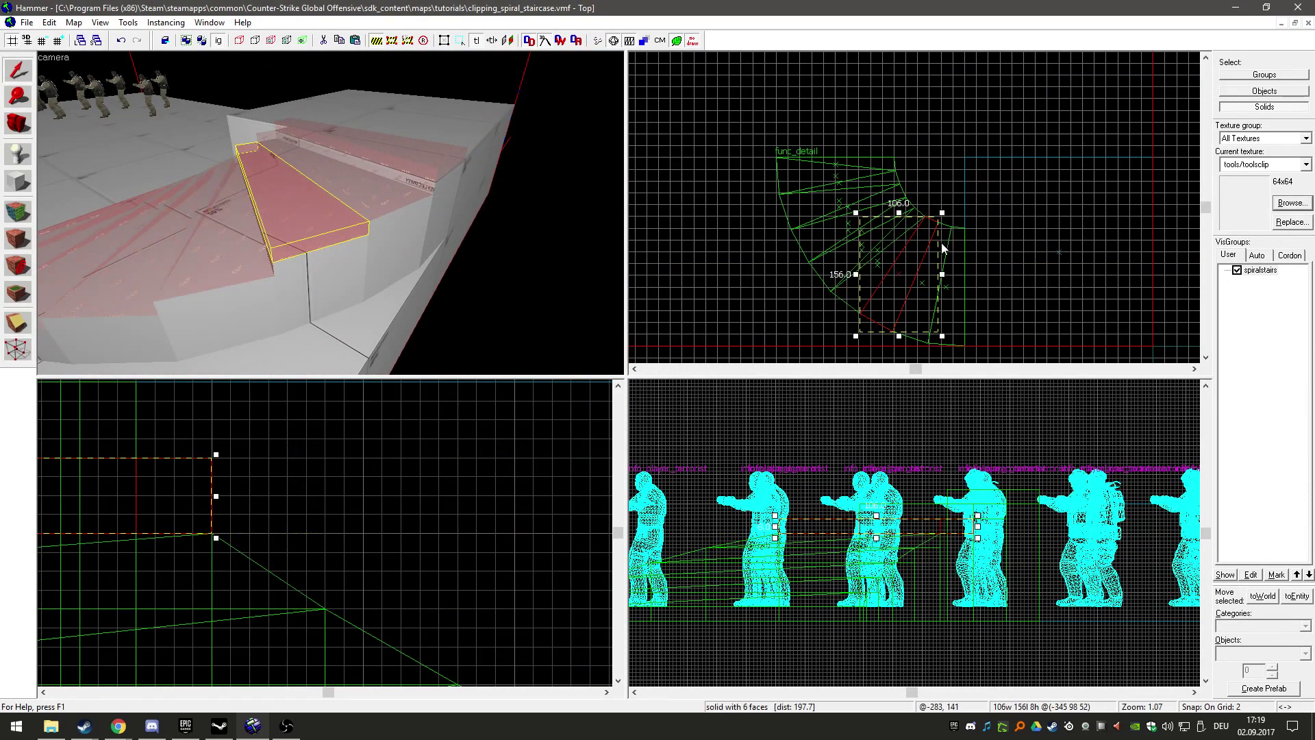
pyautogui.scroll(10, 884, 327)
pyautogui.hotkey('shift', 'x')
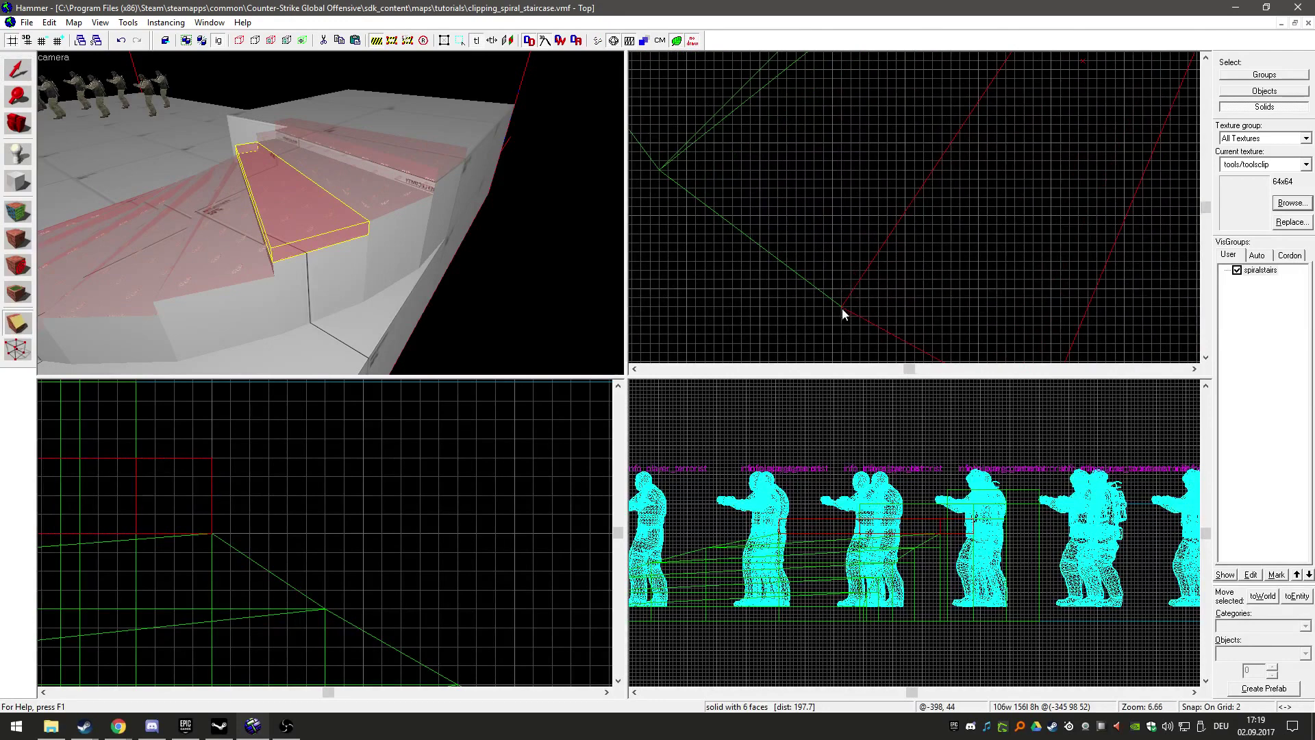
pyautogui.moveTo(842, 310); pyautogui.dragTo(962, 264)
pyautogui.scroll(-9, 914, 292)
pyautogui.scroll(7, 986, 175)
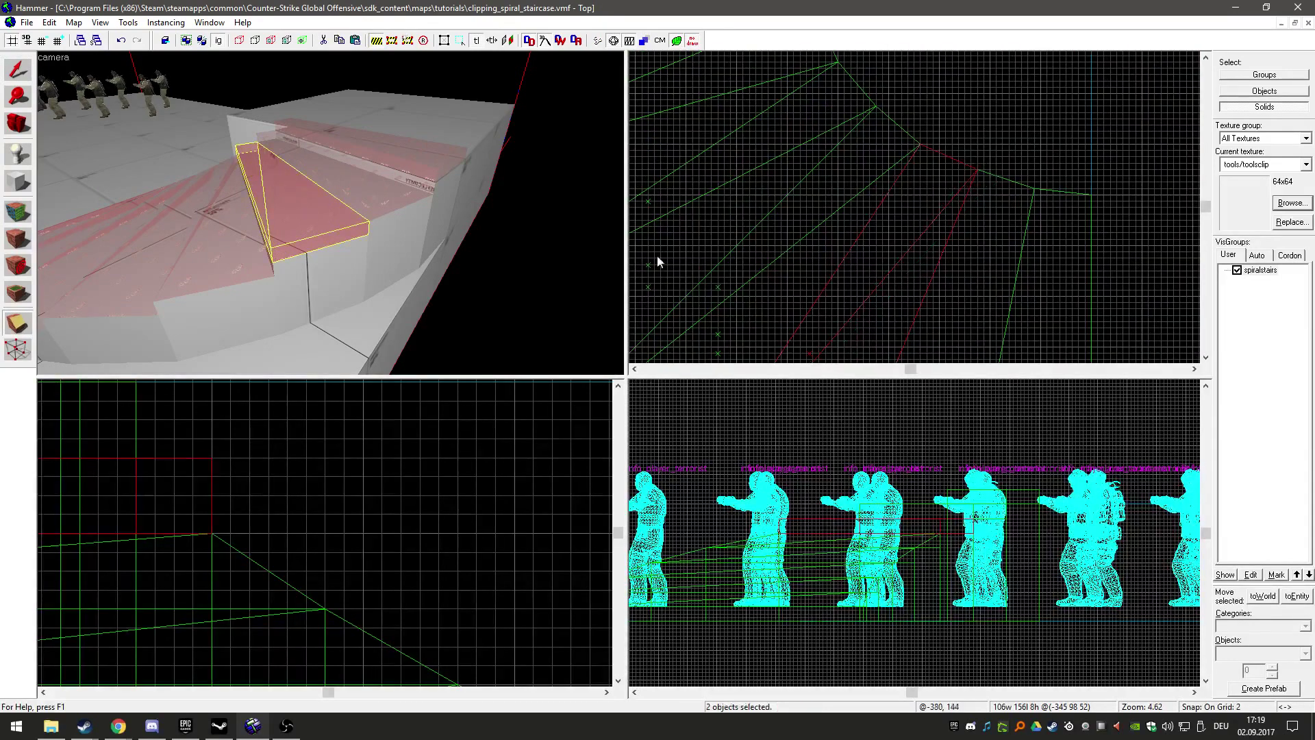
# Lower the outer front upper vertices of both sixth-step clip pieces onto the vertex below and merge them.
pyautogui.click(271, 246)
pyautogui.hotkey('ctrl', 'e')
pyautogui.moveTo(325, 534); pyautogui.dragTo(327, 609)
pyautogui.press('Return')
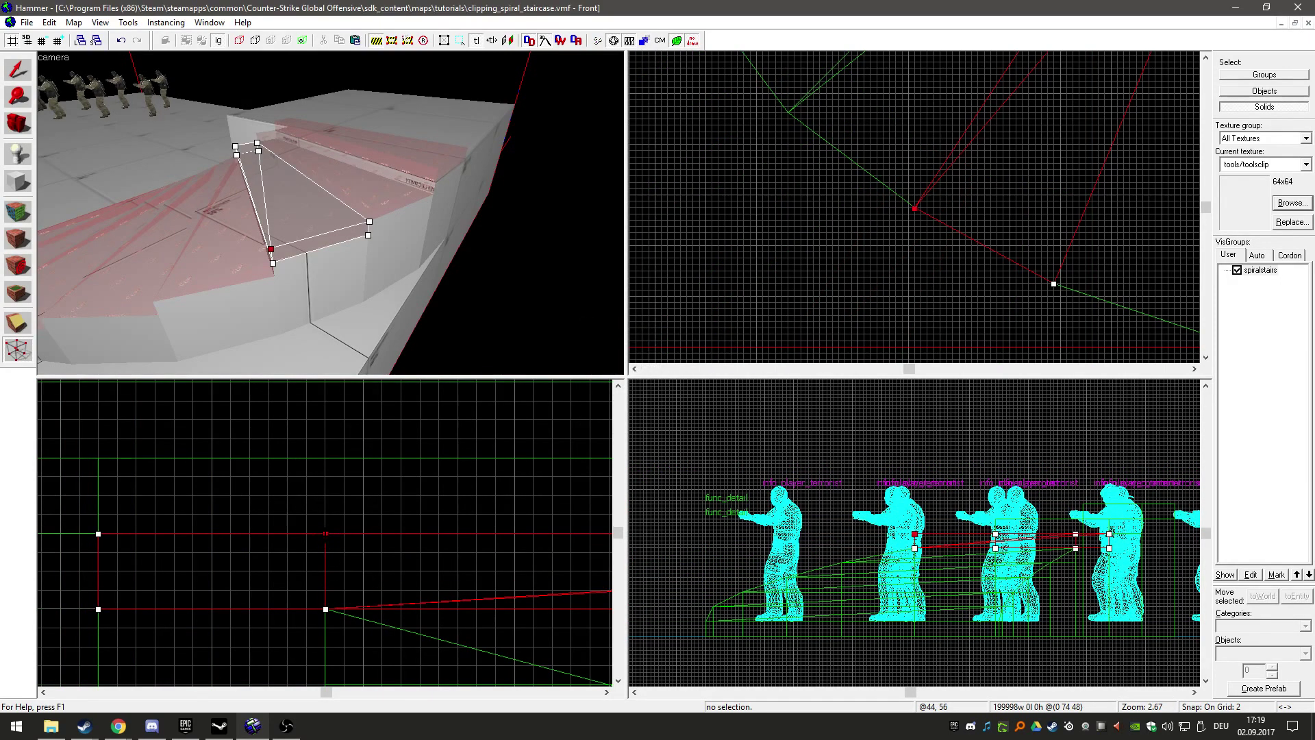
pyautogui.moveTo(326, 534); pyautogui.dragTo(326, 609)
pyautogui.press('Return')
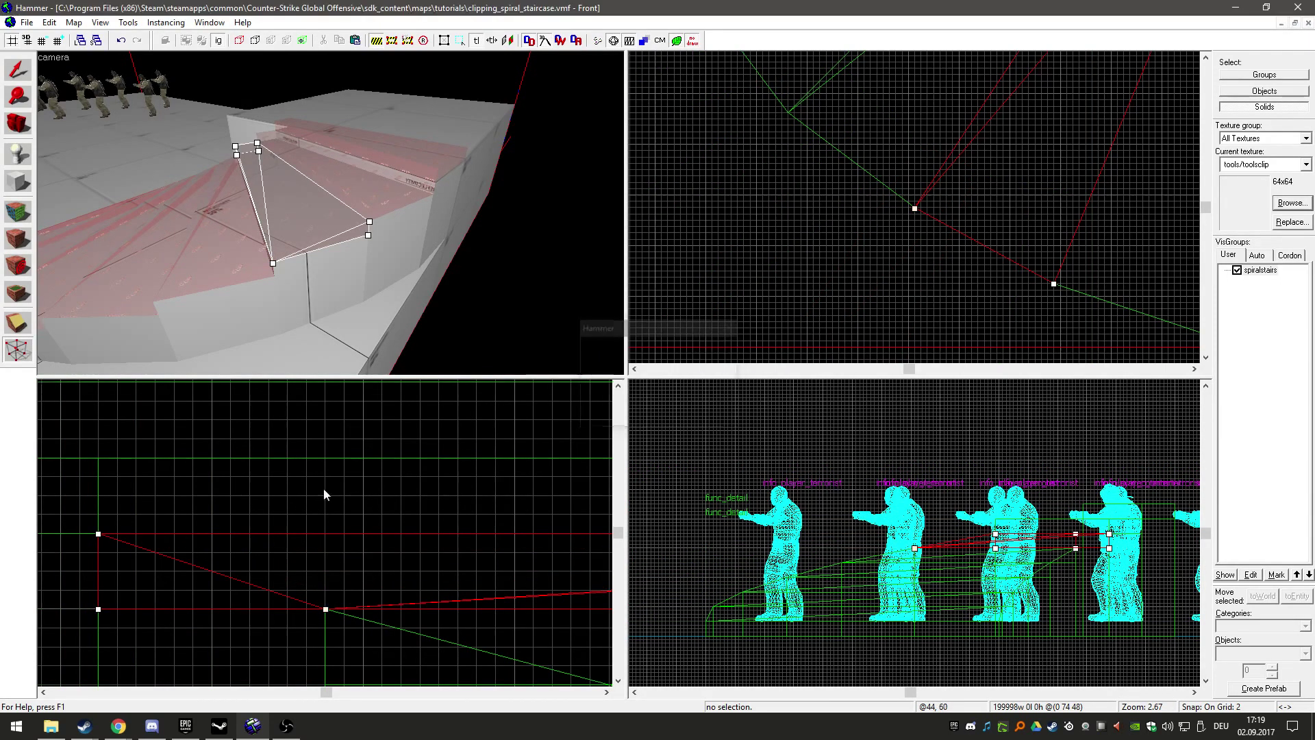
# Lower the inner front upper vertex of the sixth clip step onto the vertex below, merge them and leave vertex editing.
pyautogui.click(233, 145)
pyautogui.hotkey('ctrl', 'e')
pyautogui.moveTo(325, 533); pyautogui.dragTo(326, 609)
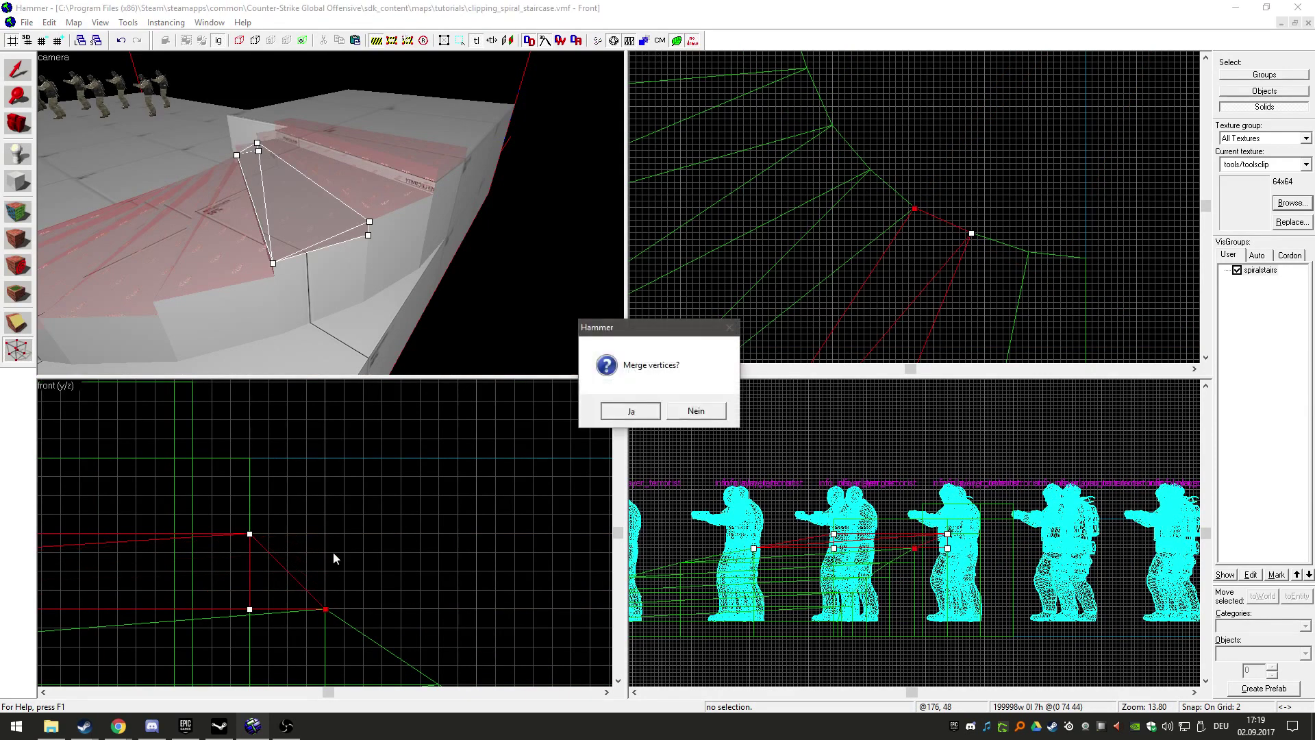
pyautogui.press('Return')
pyautogui.hotkey('shift', 's')
# Select the seventh clip step and split it diagonally from its outer front corner to its inner rear corner, keeping both pieces.
pyautogui.click(370, 213)
pyautogui.scroll(-9, 887, 229)
pyautogui.scroll(7, 870, 314)
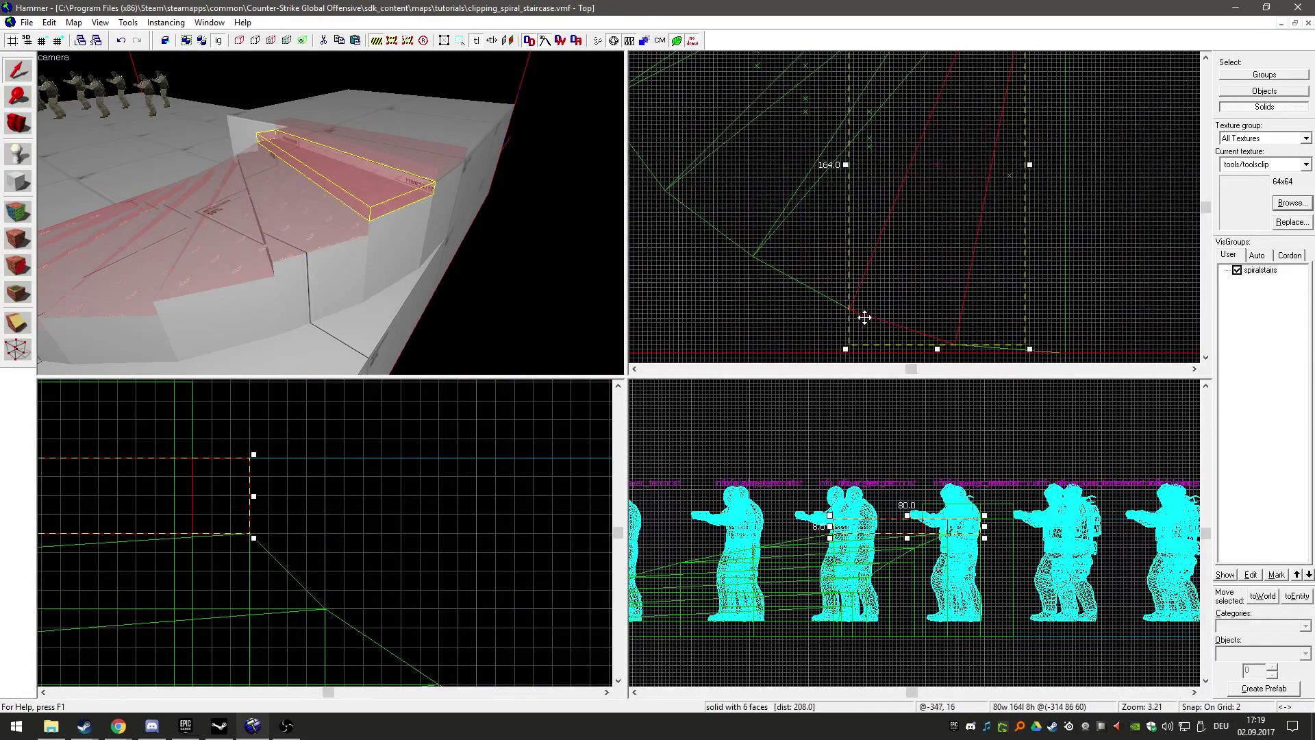
pyautogui.hotkey('shift', 'x')
pyautogui.moveTo(851, 310); pyautogui.dragTo(915, 239)
pyautogui.scroll(-7, 879, 303)
pyautogui.scroll(7, 933, 218)
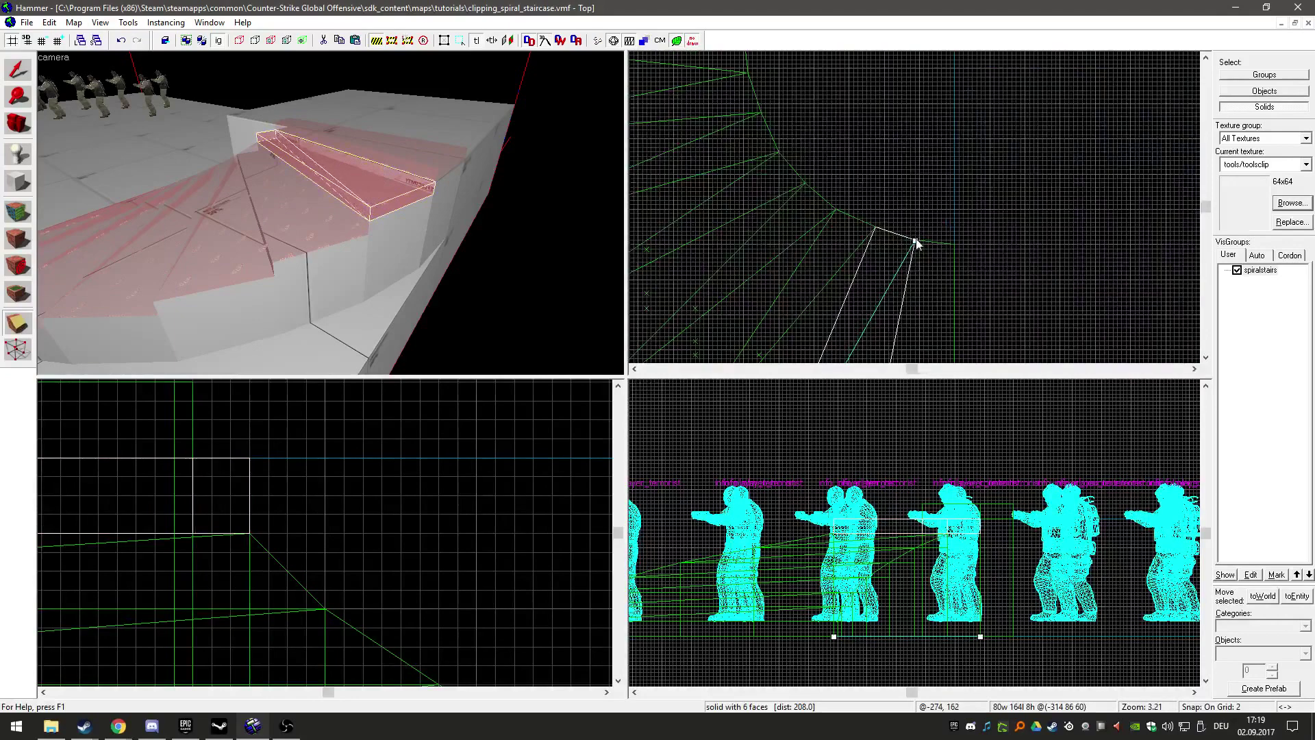
pyautogui.press('Return')
# Lower the outer front upper vertices of both seventh-step clip pieces onto the vertex below and merge them.
pyautogui.hotkey('shift', 'v')
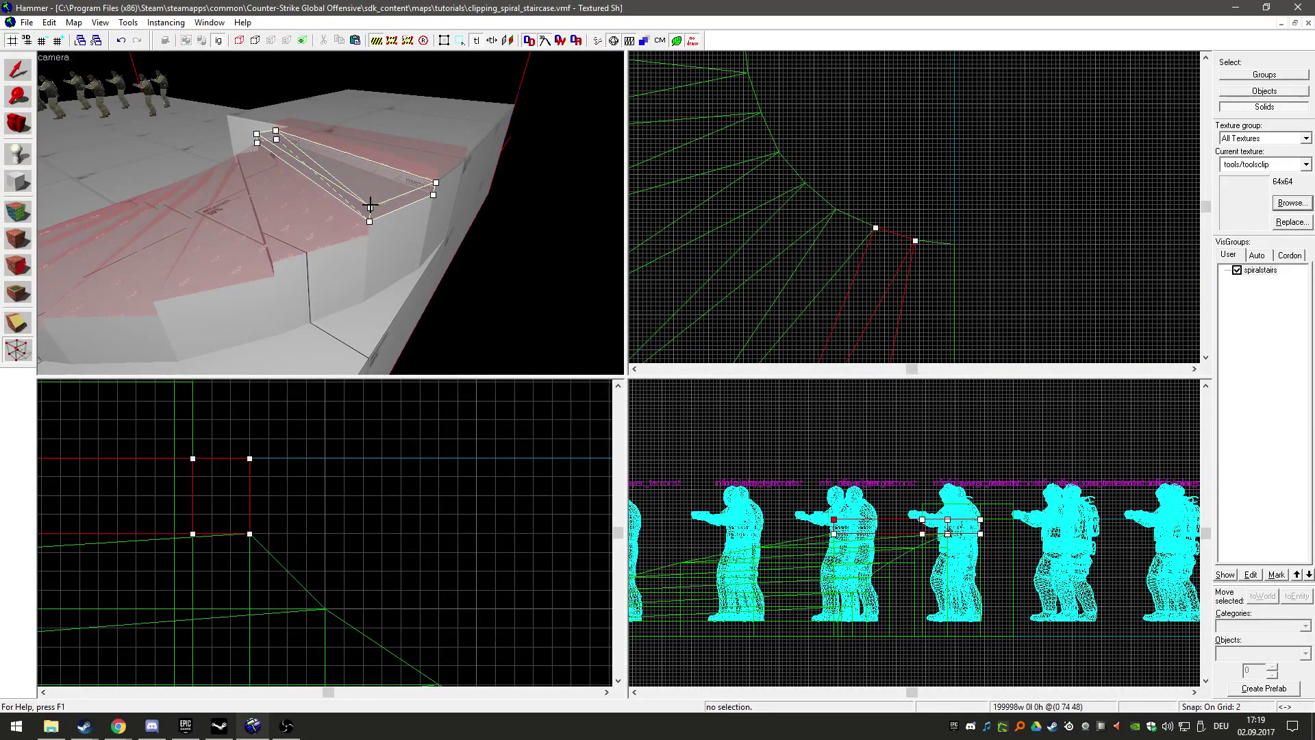
pyautogui.click(370, 207)
pyautogui.hotkey('ctrl', 'e')
pyautogui.moveTo(324, 535); pyautogui.dragTo(325, 609)
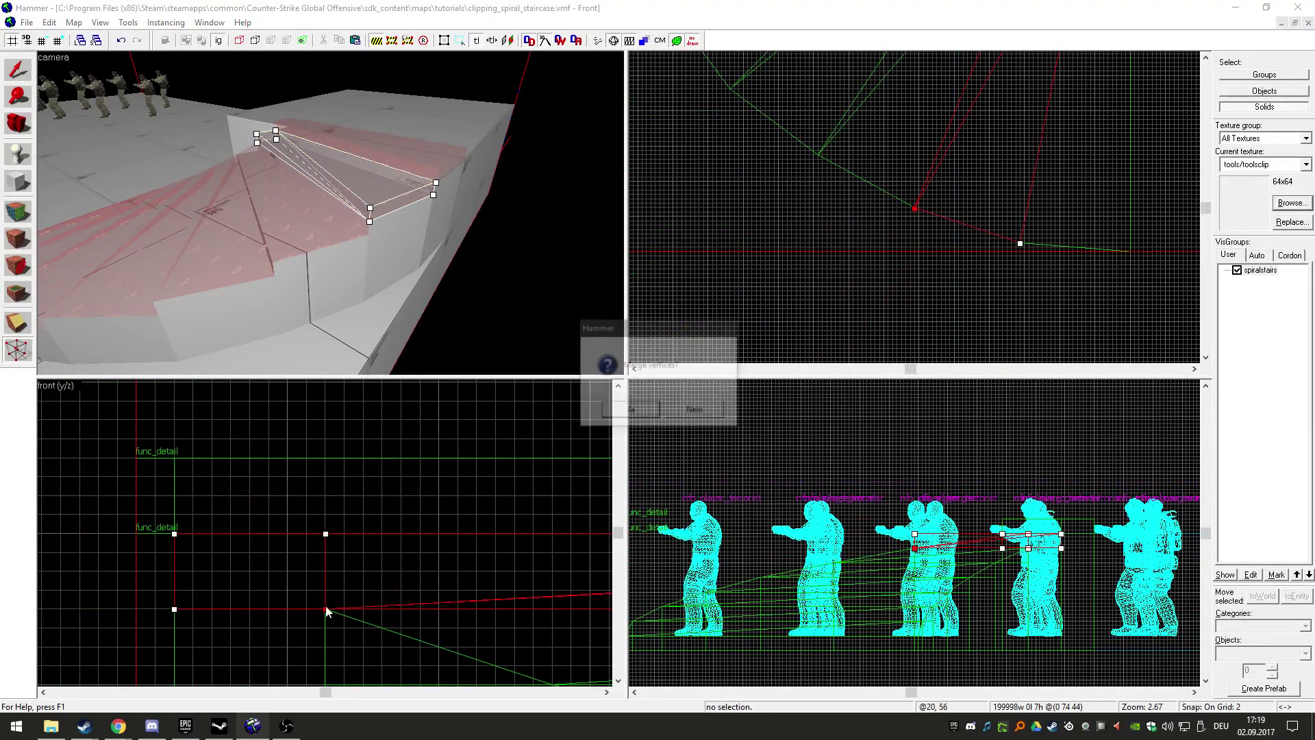
pyautogui.press('Return')
pyautogui.click(370, 207)
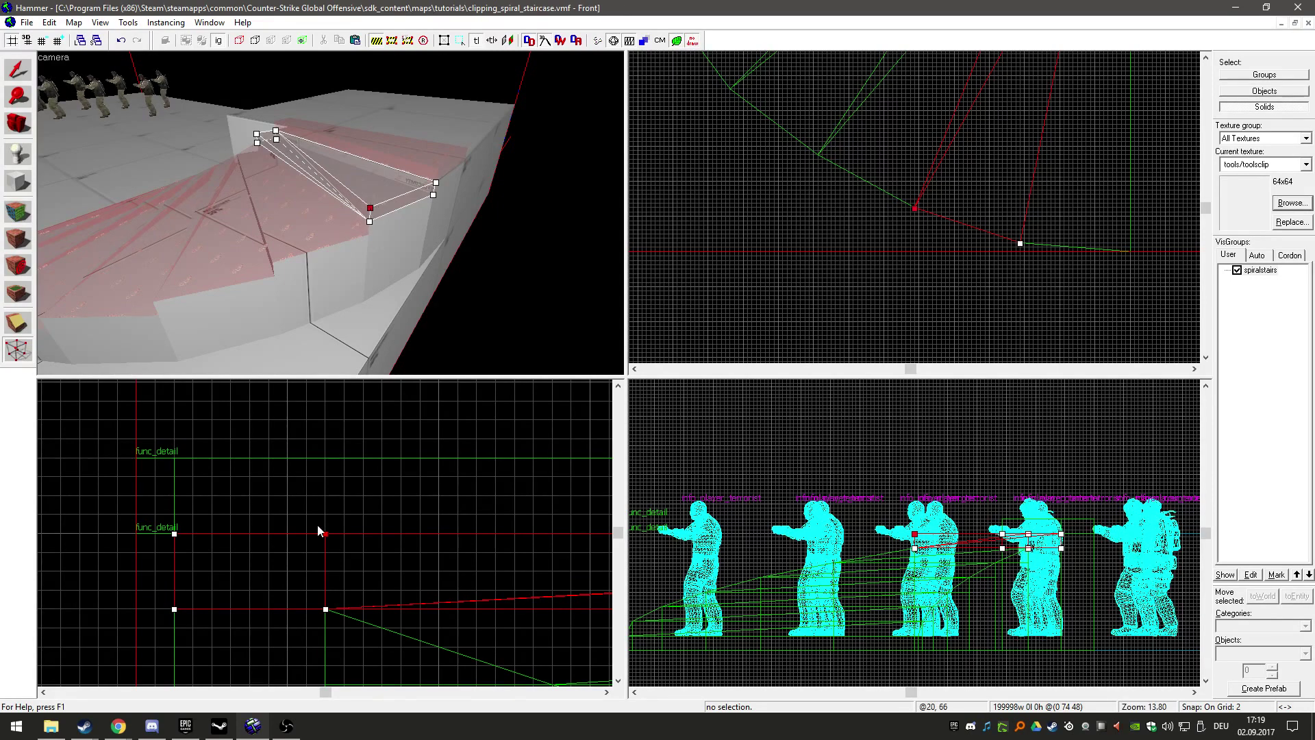
pyautogui.moveTo(328, 544)
pyautogui.mouseDown()
pyautogui.moveTo(327, 602)
pyautogui.moveTo(328, 588)
pyautogui.mouseUp()
pyautogui.press('Return')
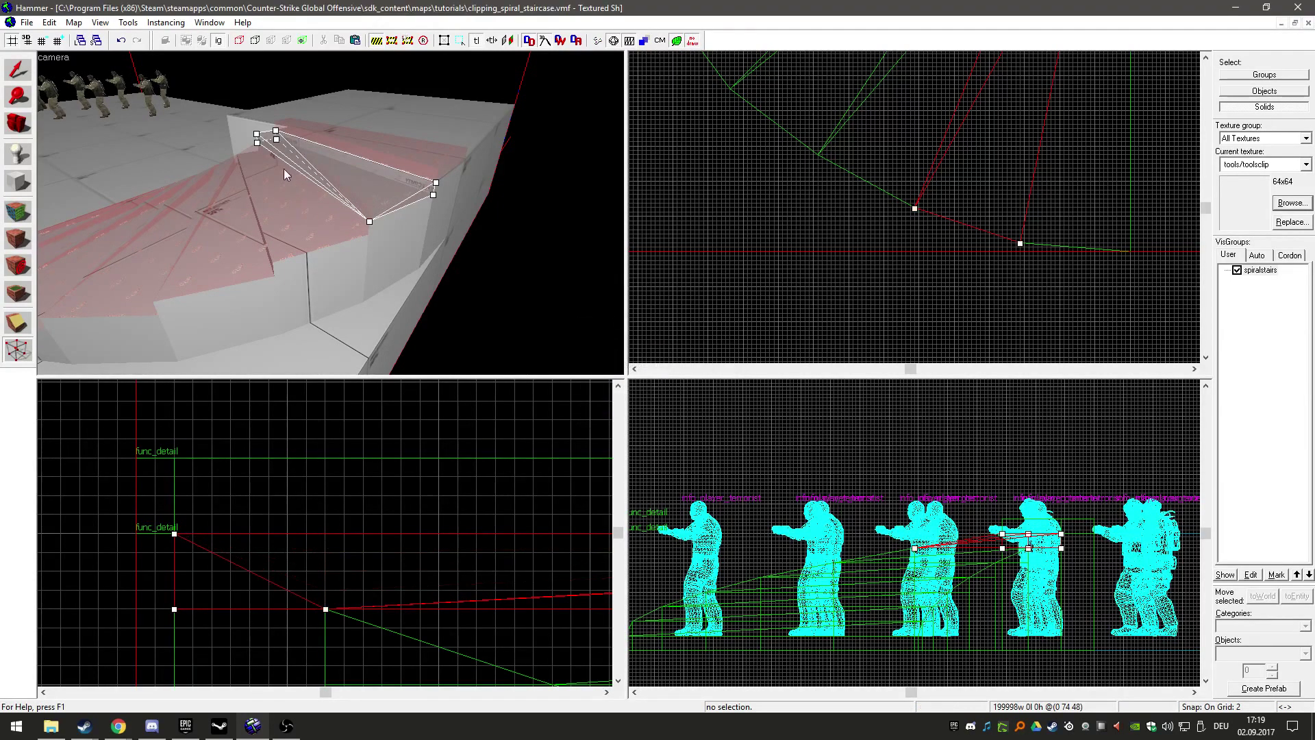
# Lower the inner front upper vertex of the seventh clip step onto the vertex below, merge them and leave vertex editing.
pyautogui.click(256, 133)
pyautogui.moveTo(326, 536); pyautogui.dragTo(328, 609)
pyautogui.press('Return')
pyautogui.hotkey('shift', 's')
# Select the remaining unsplit clip block above the topmost stair and delete it.
pyautogui.click(399, 164)
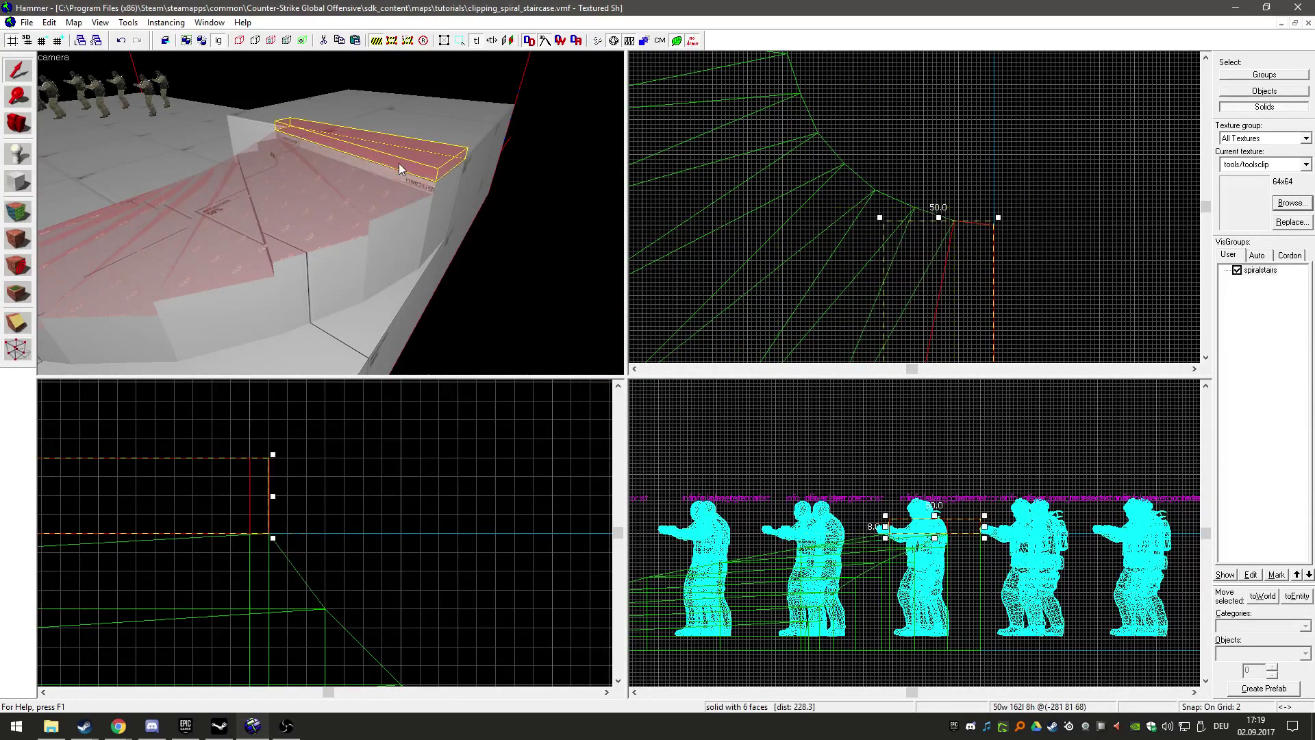
pyautogui.press('d')
pyautogui.click(455, 241)
pyautogui.click(342, 156)
pyautogui.press('z')
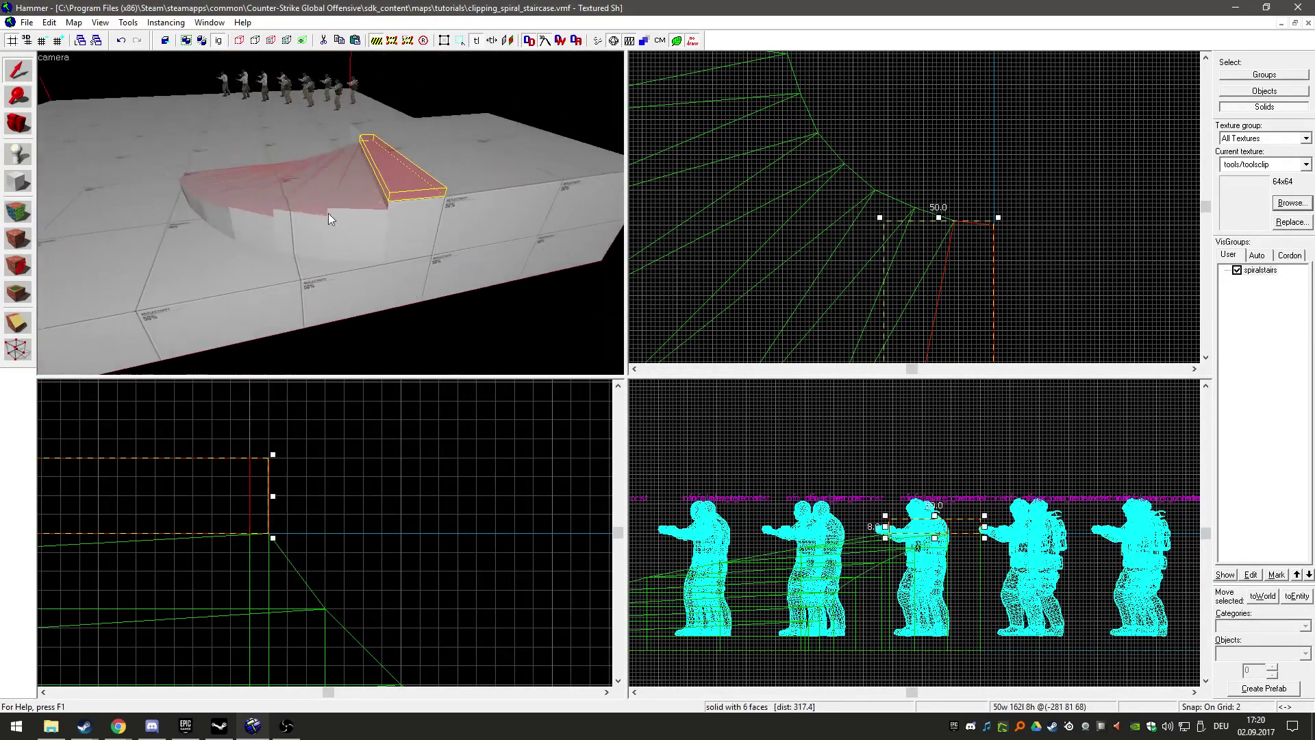
pyautogui.press('Delete')
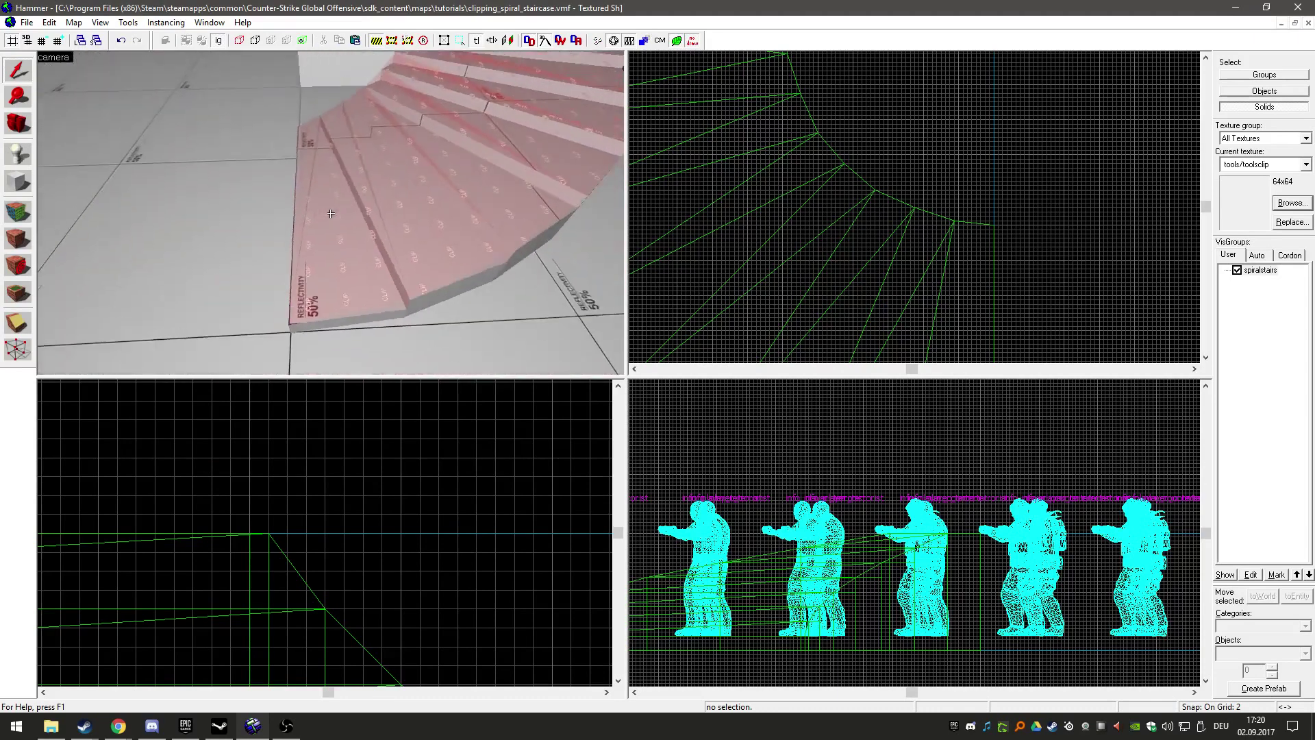
# Select the lowest stair block beneath the clip and place a copy of it on the floor directly in front of the staircase.
pyautogui.press('s')
pyautogui.press('w')
pyautogui.press('z')
pyautogui.click(330, 236)
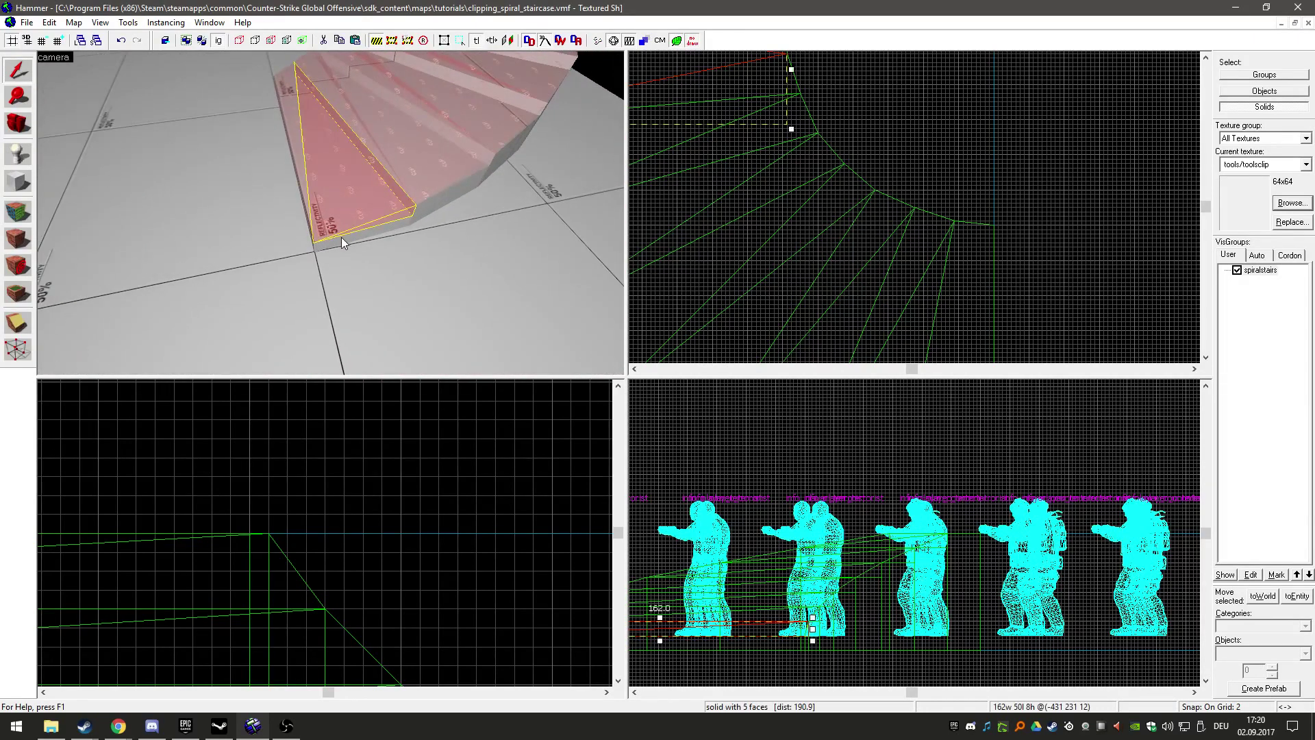
pyautogui.scroll(-3, 781, 161)
pyautogui.scroll(8, 781, 161)
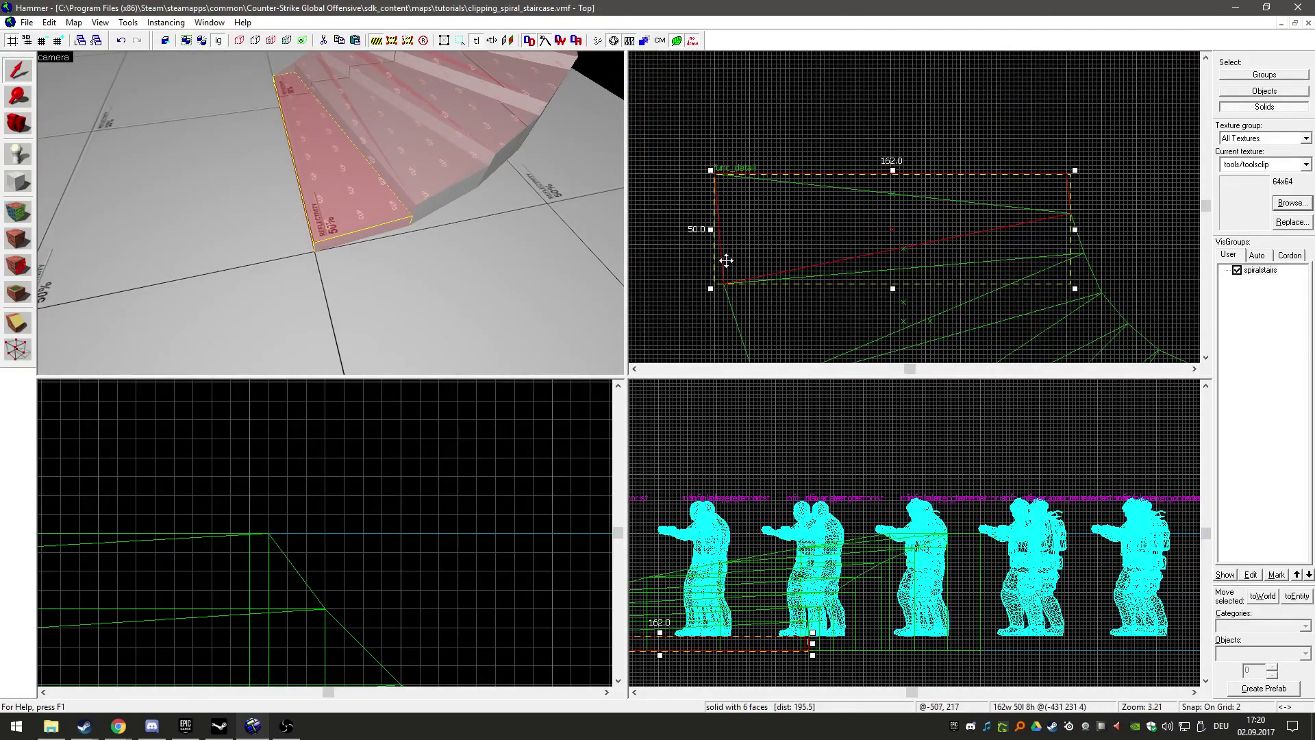
pyautogui.keyDown('shift'); pyautogui.moveTo(711, 157); pyautogui.dragTo(711, 157); pyautogui.keyUp('shift')
pyautogui.scroll(-10, 757, 247)
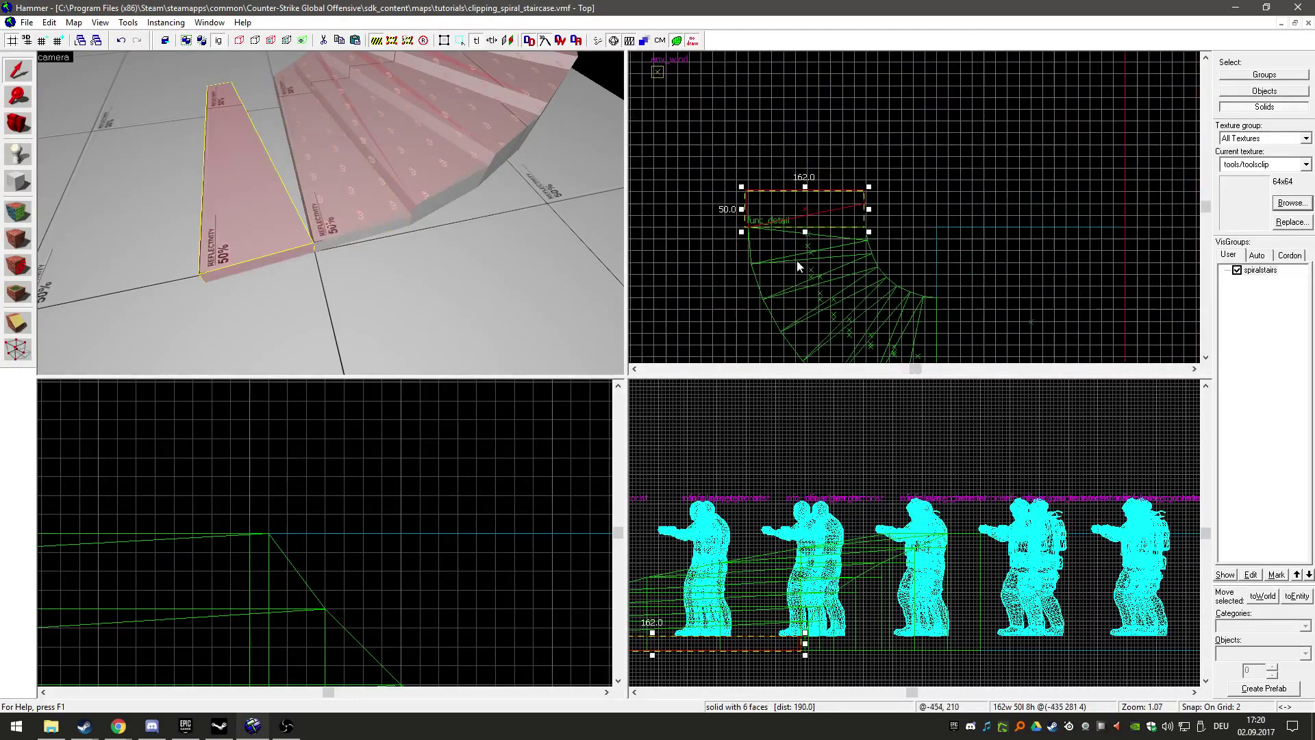
# Move the copied block's vertices to make it a 160 by 32 unit rectangle flush with the first stair's front edge.
pyautogui.scroll(7, 867, 191)
pyautogui.hotkey('shift', 'v')
pyautogui.moveTo(852, 240); pyautogui.dragTo(857, 326)
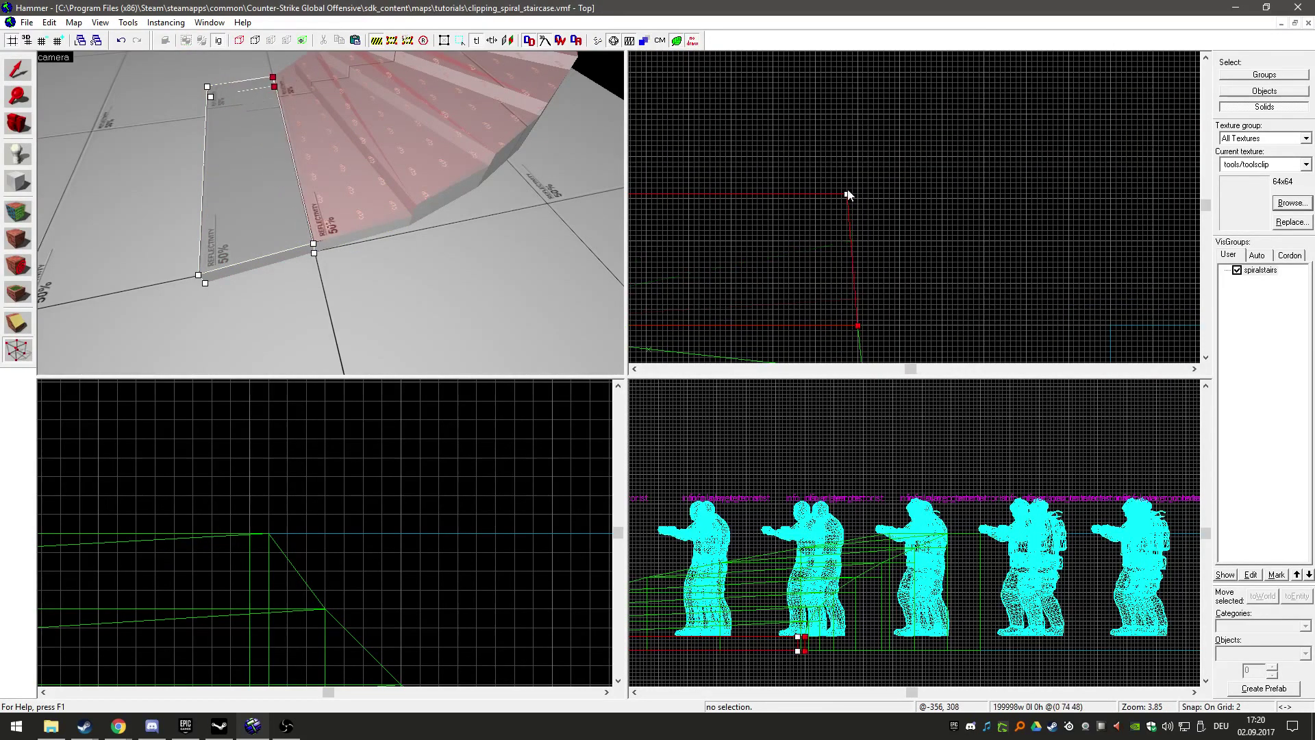
pyautogui.moveTo(847, 194); pyautogui.dragTo(821, 265)
pyautogui.scroll(-9, 890, 248)
pyautogui.scroll(7, 796, 244)
pyautogui.hotkey('shift', 's')
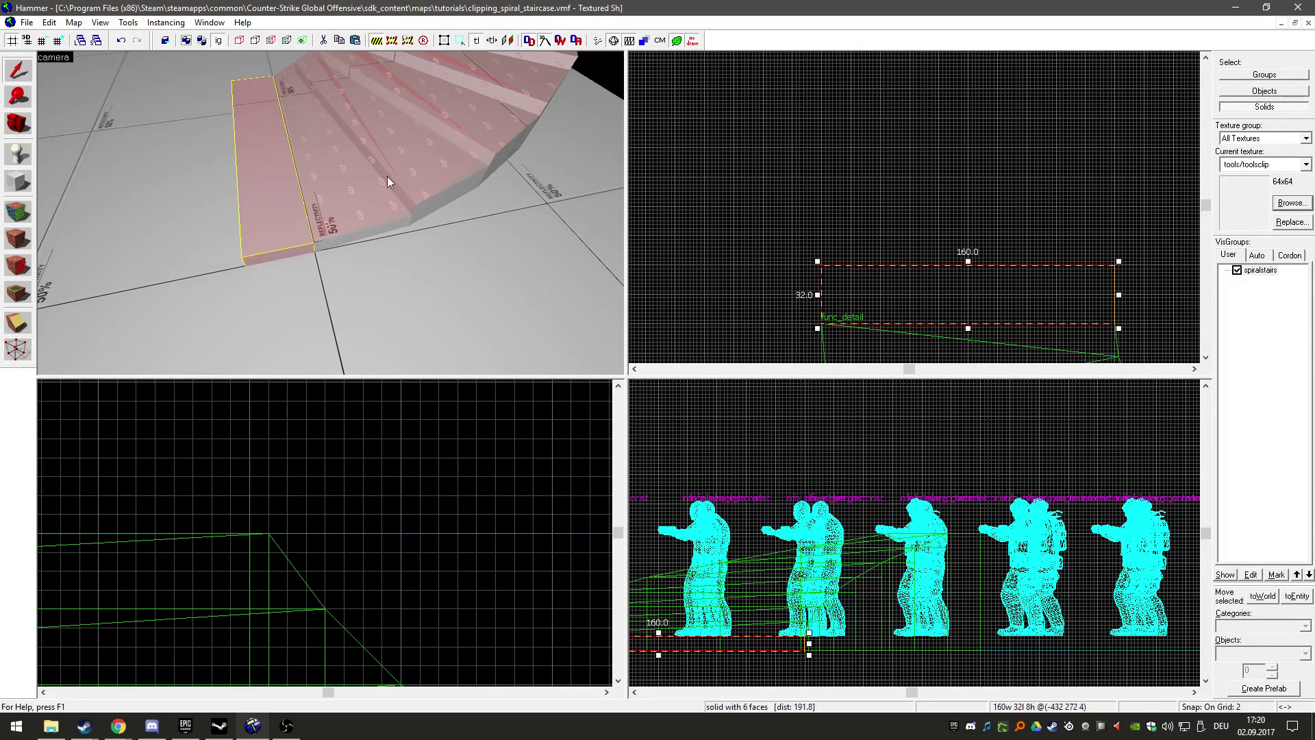
# Apply the tools/toolsclip texture to the new block in front of the stairs and select it again.
pyautogui.press('z')
pyautogui.press('z')
pyautogui.click(18, 211)
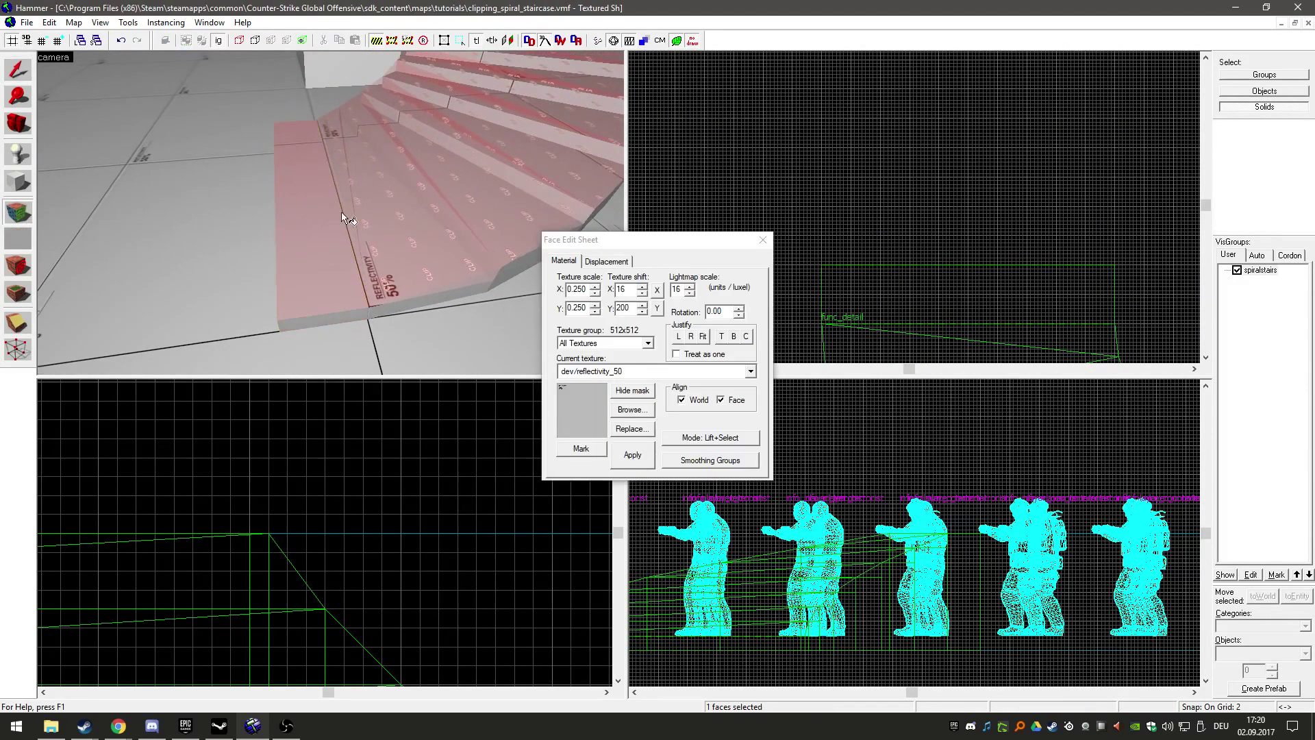
pyautogui.click(339, 212)
pyautogui.hotkey('shift', 's')
pyautogui.click(338, 269)
# Lower the new clip block's front upper vertices onto its front lower vertices and merge them into a ramp, ending vertex editing.
pyautogui.hotkey('ctrl', 'e')
pyautogui.scroll(-8, 385, 542)
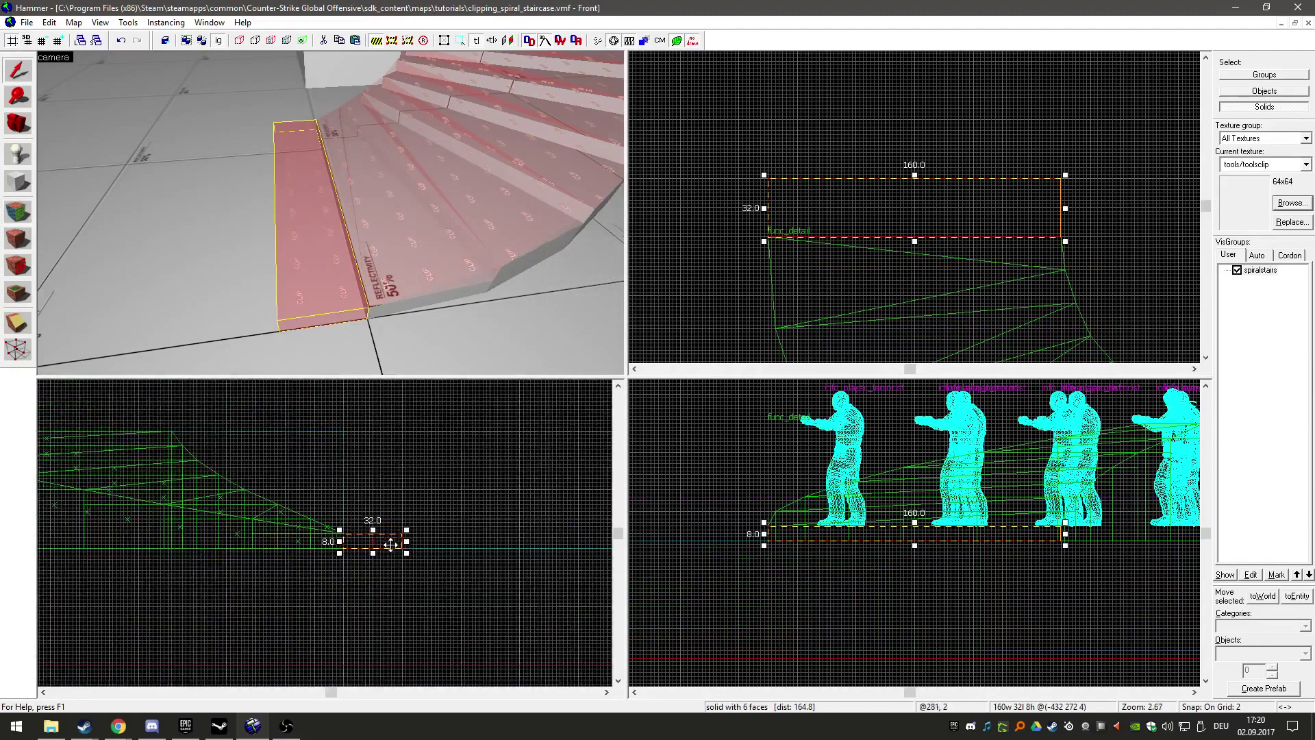
pyautogui.scroll(5, 393, 541)
pyautogui.hotkey('shift', 'v')
pyautogui.moveTo(424, 517); pyautogui.dragTo(423, 557)
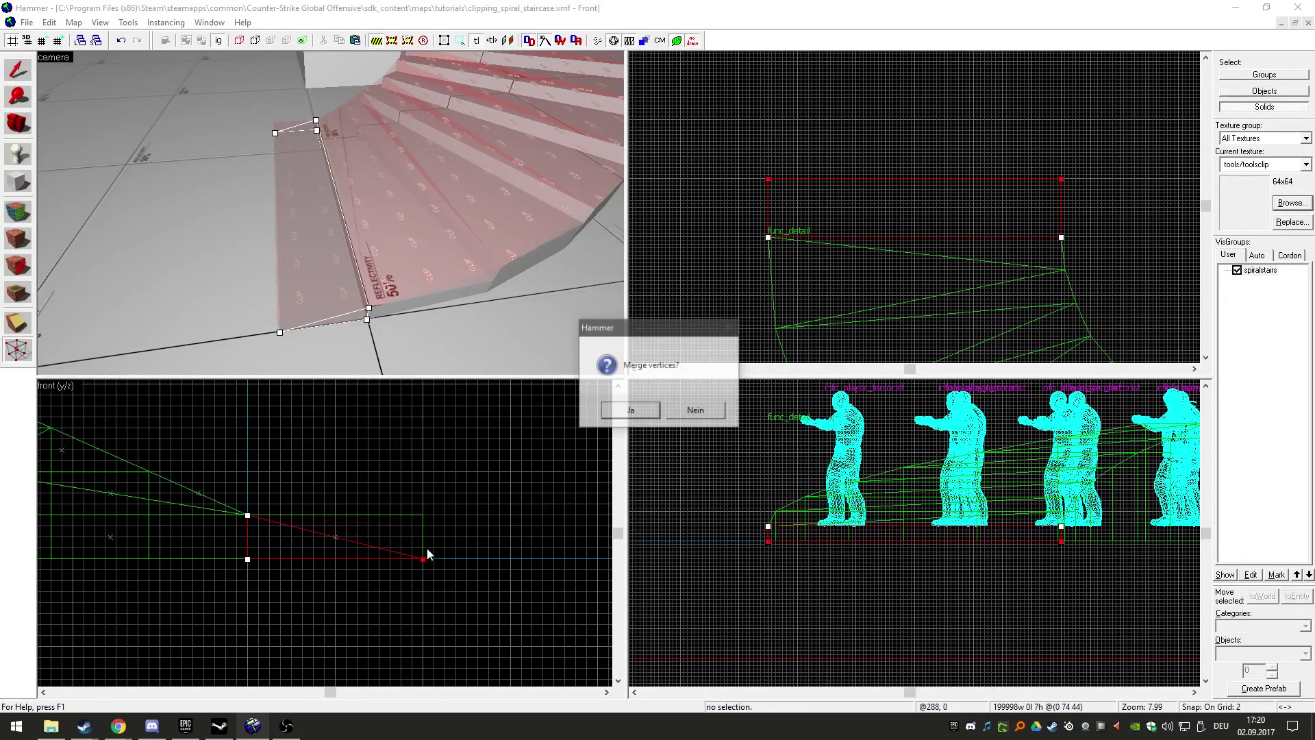
pyautogui.press('Return')
pyautogui.hotkey('shift', 's')
# Switch to group selection, highlight the clip slopes together with the new front ramp to review their coverage, and clear the selection.
pyautogui.press('z')
pyautogui.press('s')
pyautogui.press('z')
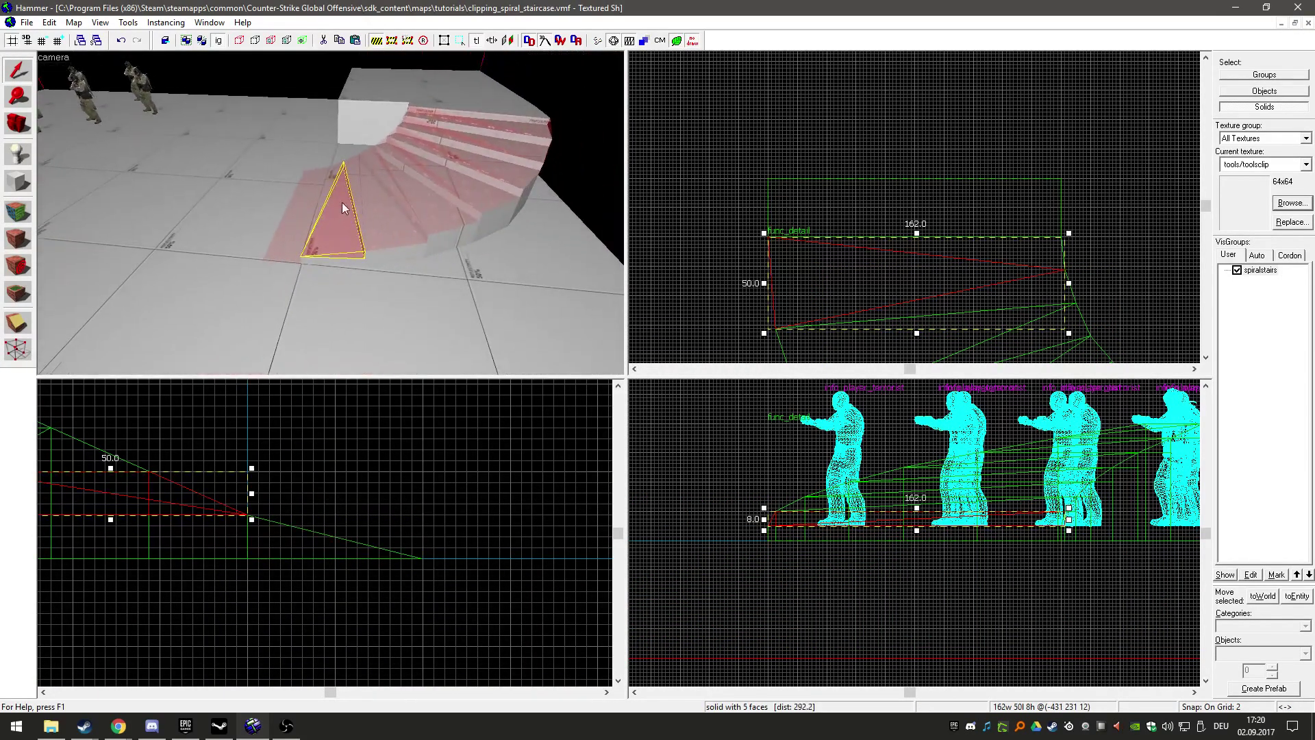
pyautogui.hotkey('ctrl', 'w')
pyautogui.click(358, 214)
pyautogui.keyDown('ctrl'); pyautogui.click(301, 236); pyautogui.keyUp('ctrl')
pyautogui.scroll(-6, 347, 250)
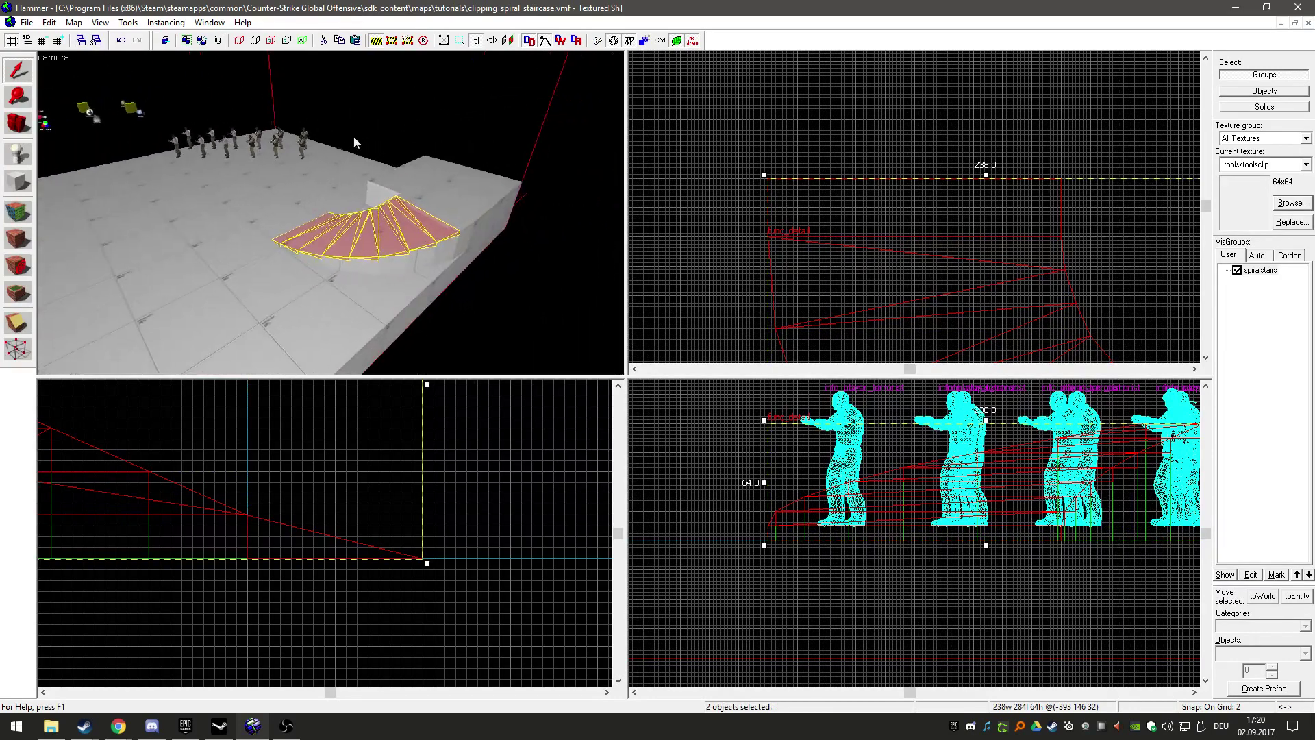
pyautogui.press('Escape')
# Compile the map with Run Map, close the finished compile log and launch Counter-Strike: Global Offensive from Steam.
pyautogui.click(26, 22)
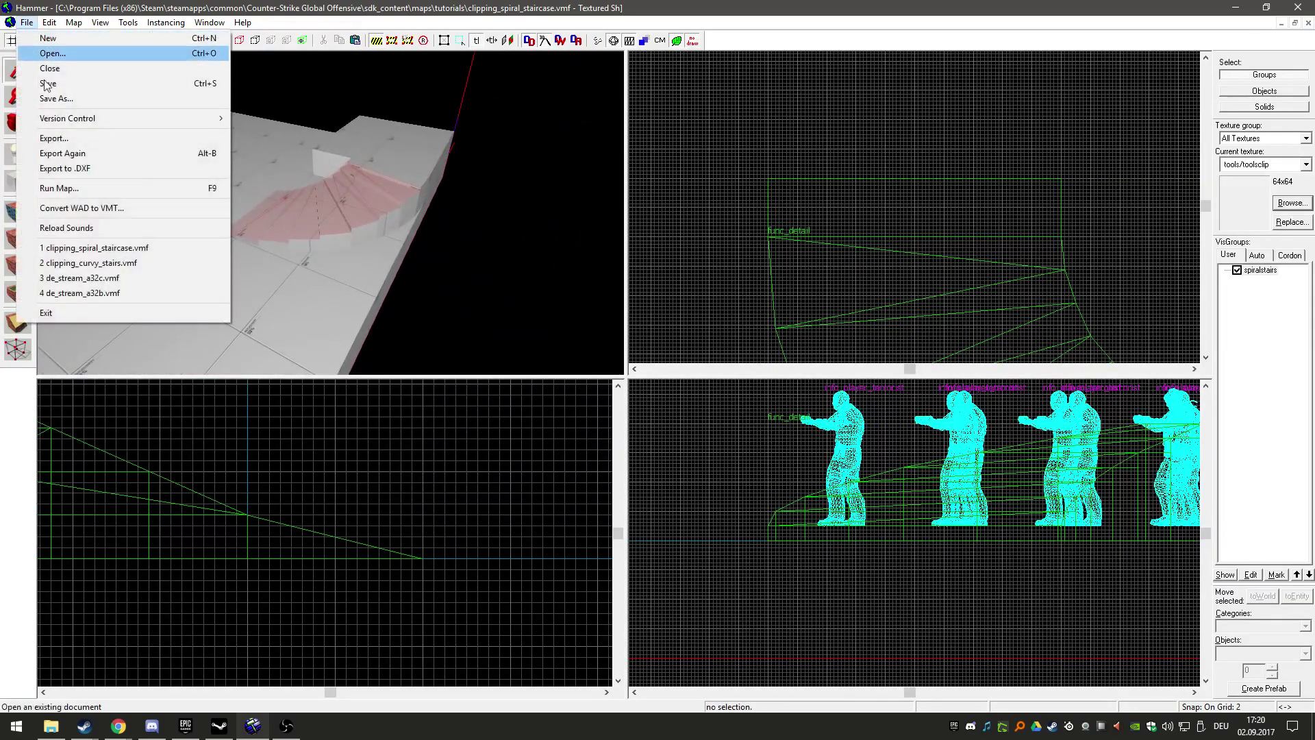
pyautogui.click(104, 191)
pyautogui.click(751, 443)
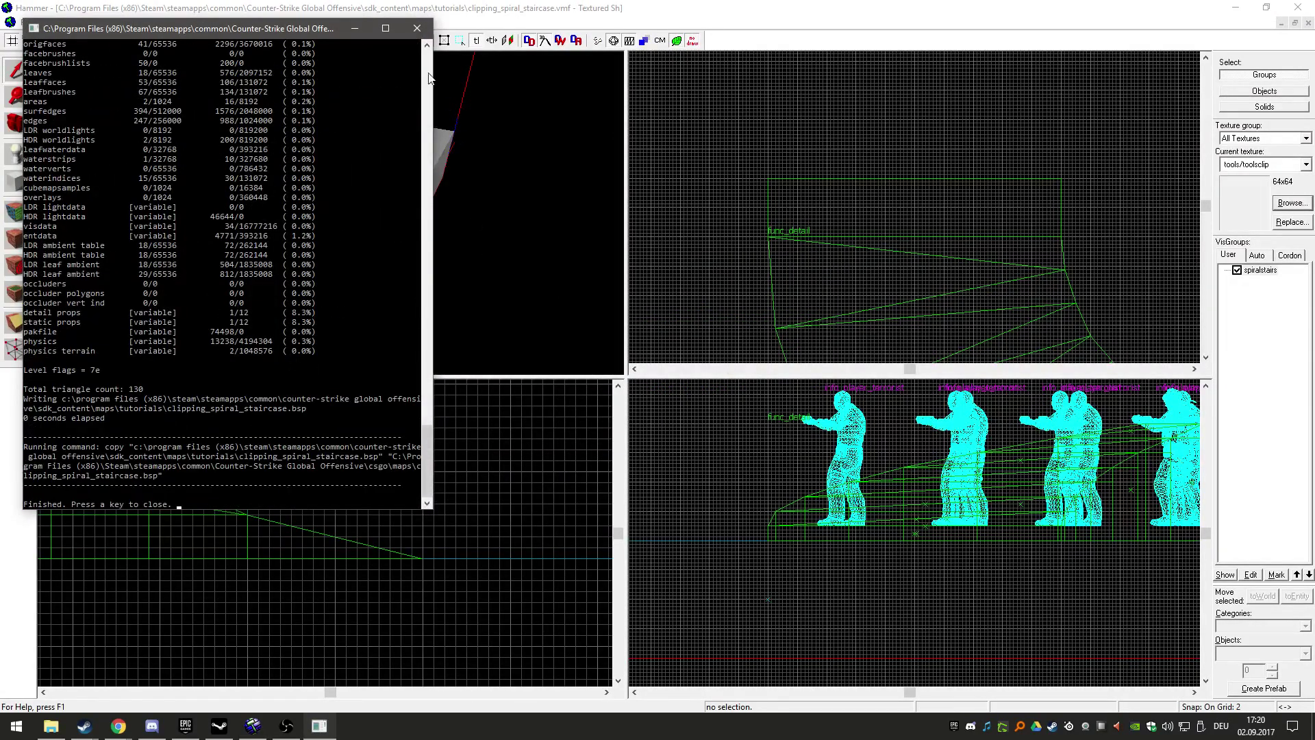
pyautogui.click(423, 33)
pyautogui.rightClick(83, 726)
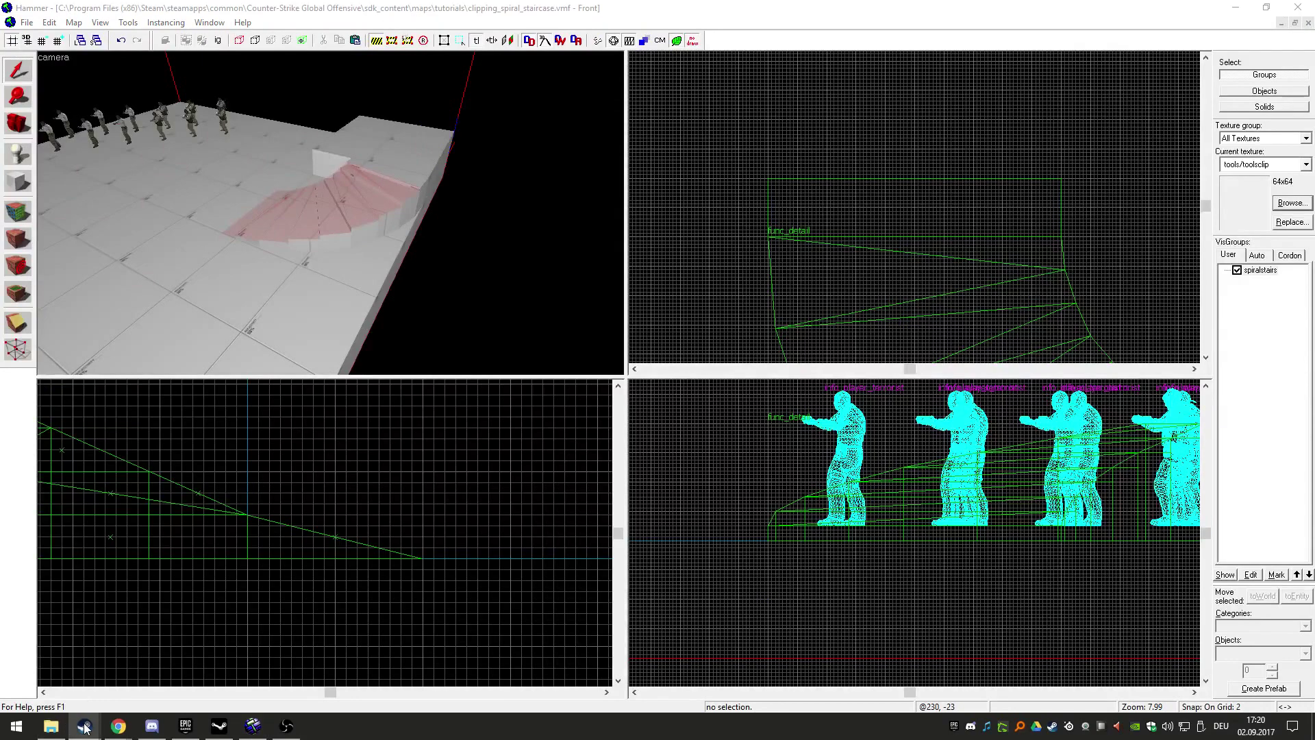
pyautogui.click(340, 278)
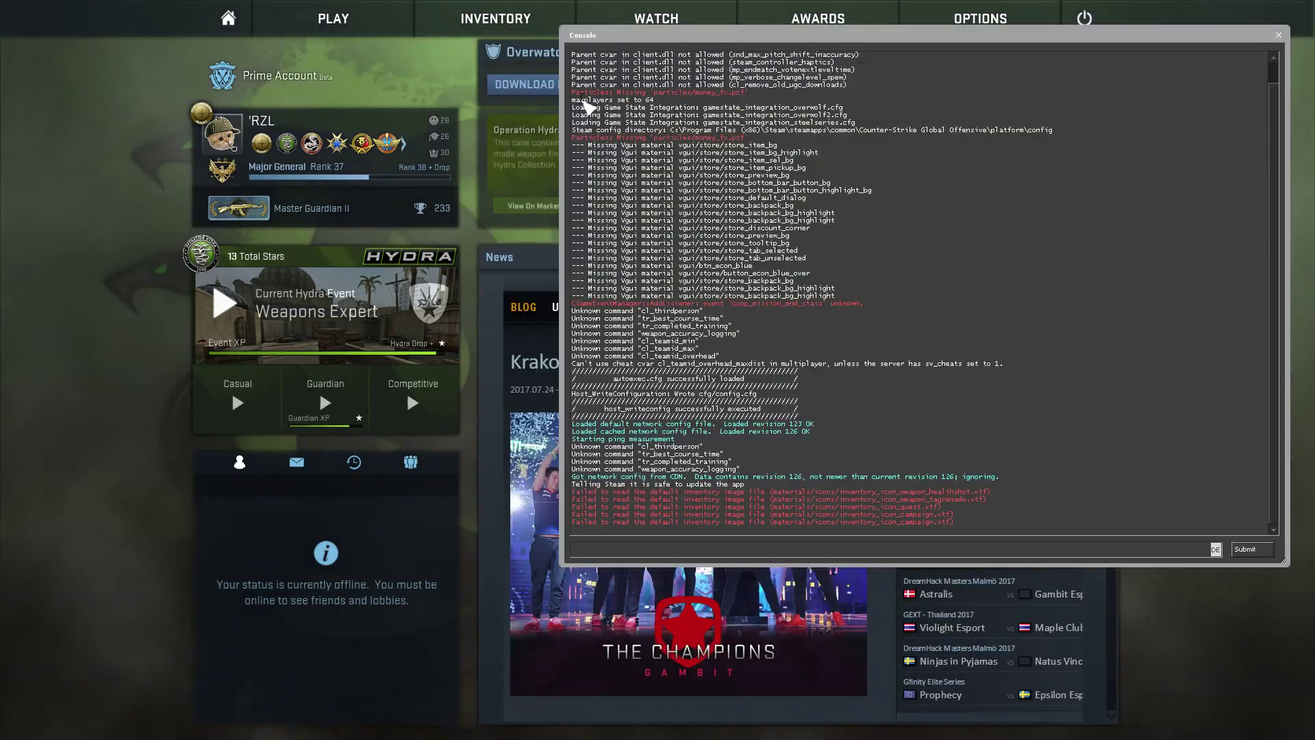
# Load the map clipping_spiral_staircase through the game console, join the Counter-Terrorists and equip the knife.
pyautogui.write('map')
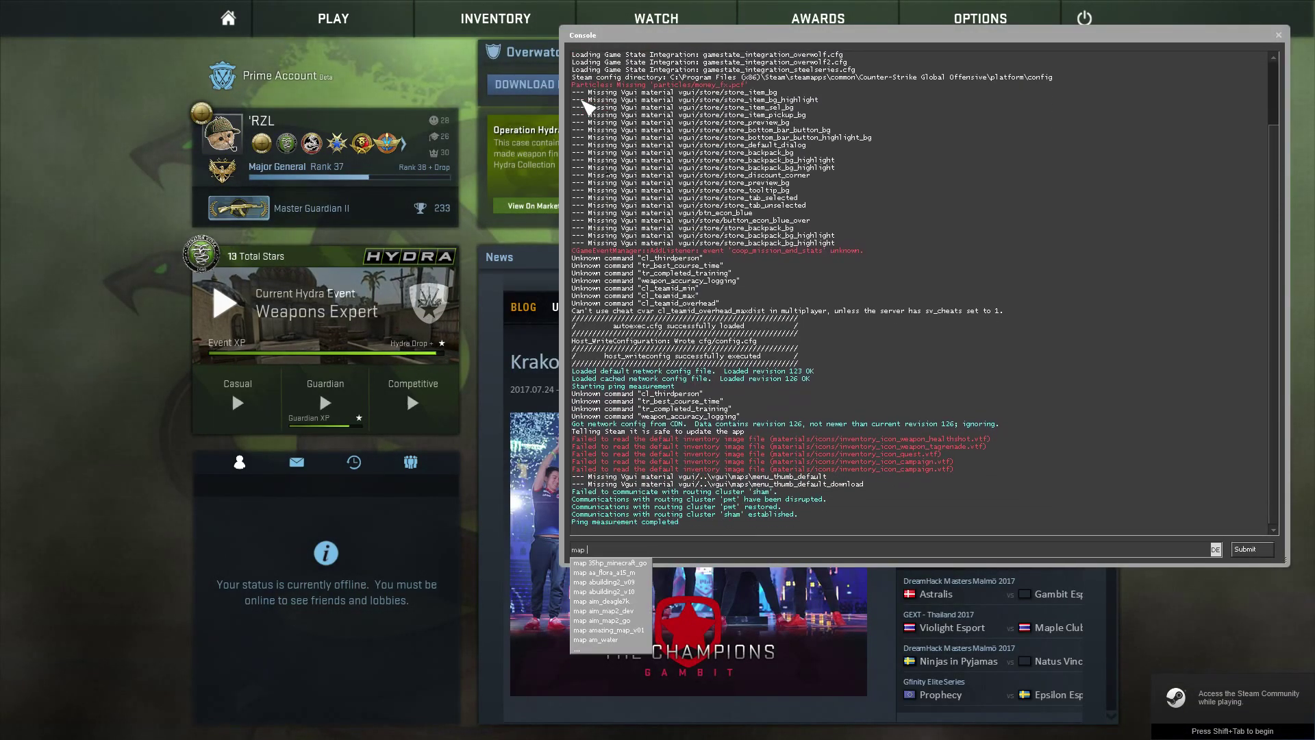
pyautogui.write(' clipping_spiral_staircase')
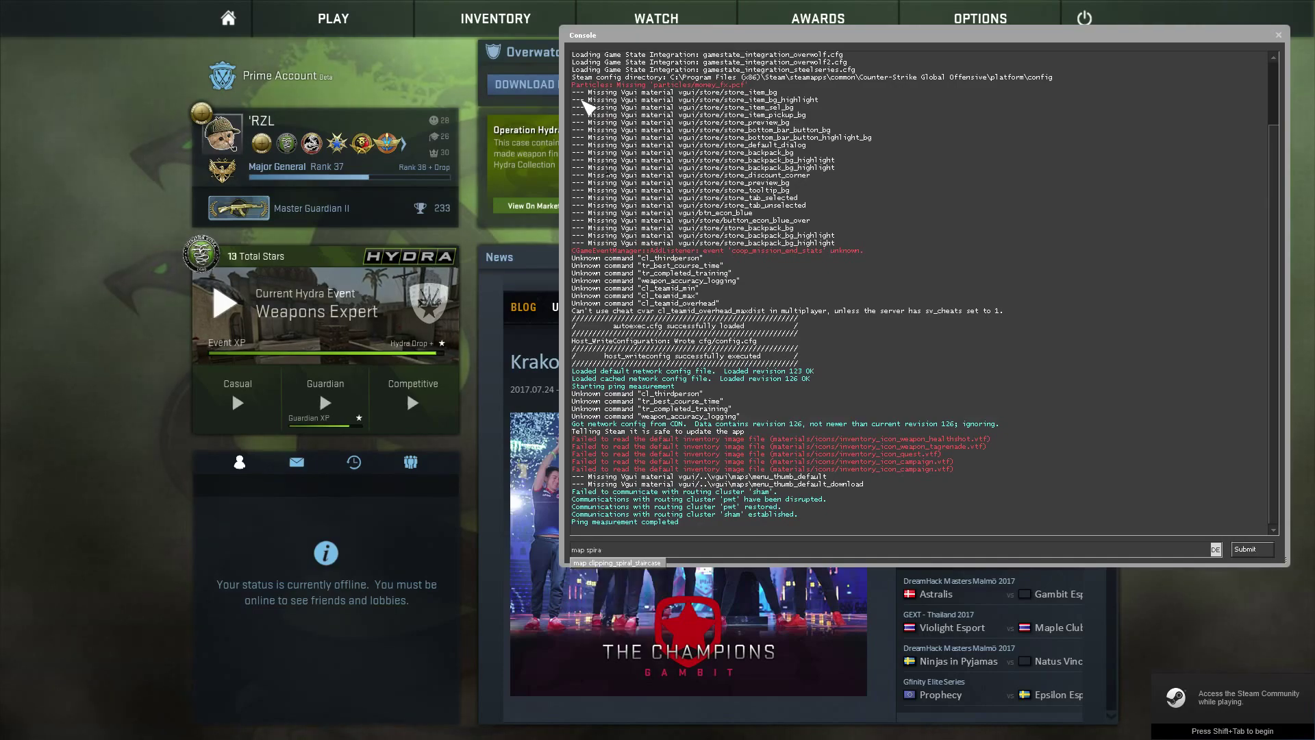
pyautogui.press('Return')
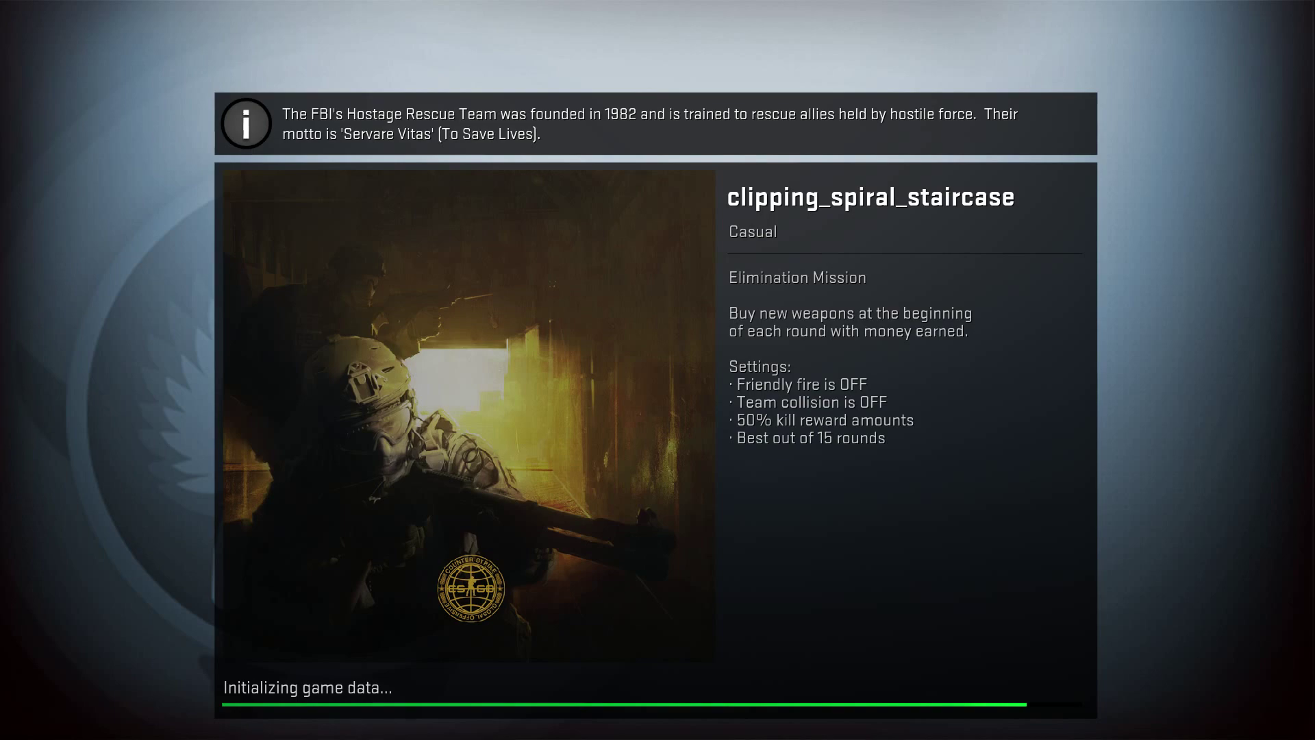
pyautogui.press('Return')
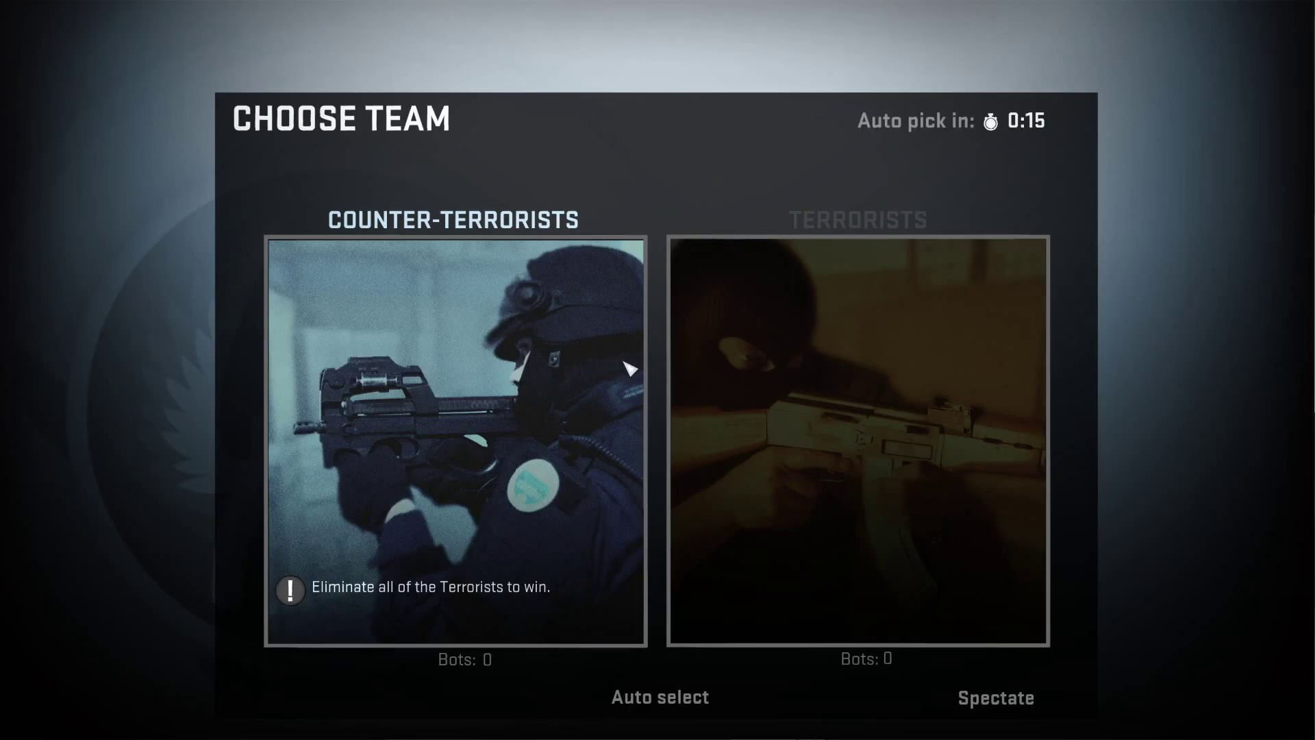
pyautogui.click(597, 364)
pyautogui.press('3')
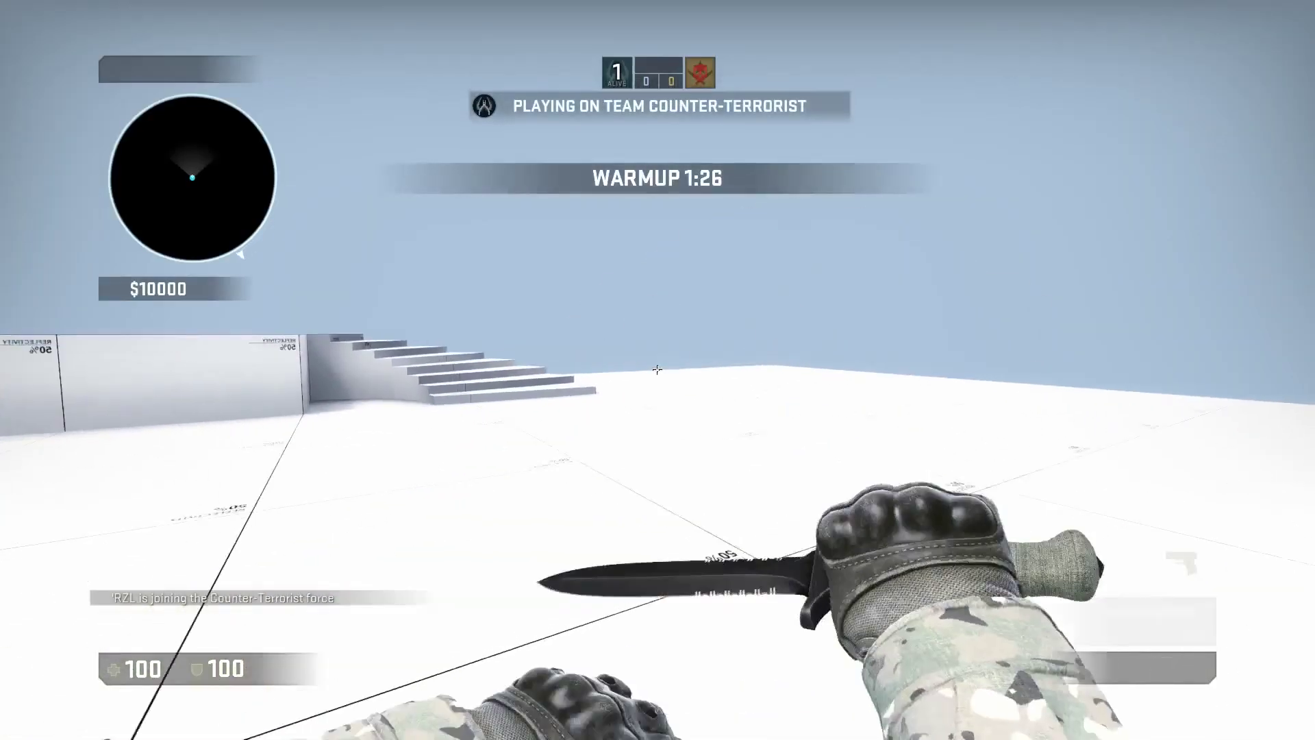
# Execute the asd_maptest config from the console, close the console and equip the knife again.
pyautogui.press('`')
pyautogui.write('exec practice')
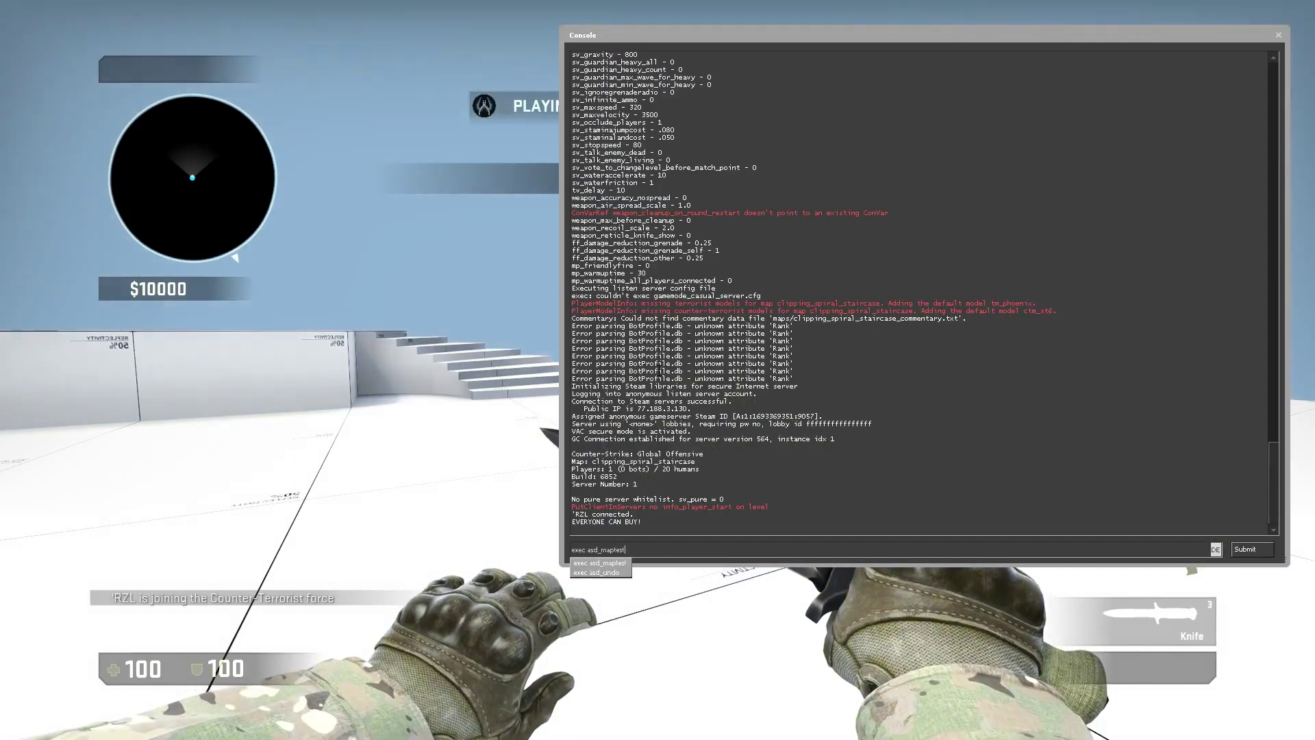
pyautogui.press('Return')
pyautogui.press('`')
pyautogui.press('3')
# Walk up and down the spiral staircase several times to examine how smoothly the player moves over the clip slopes.
pyautogui.press('w')
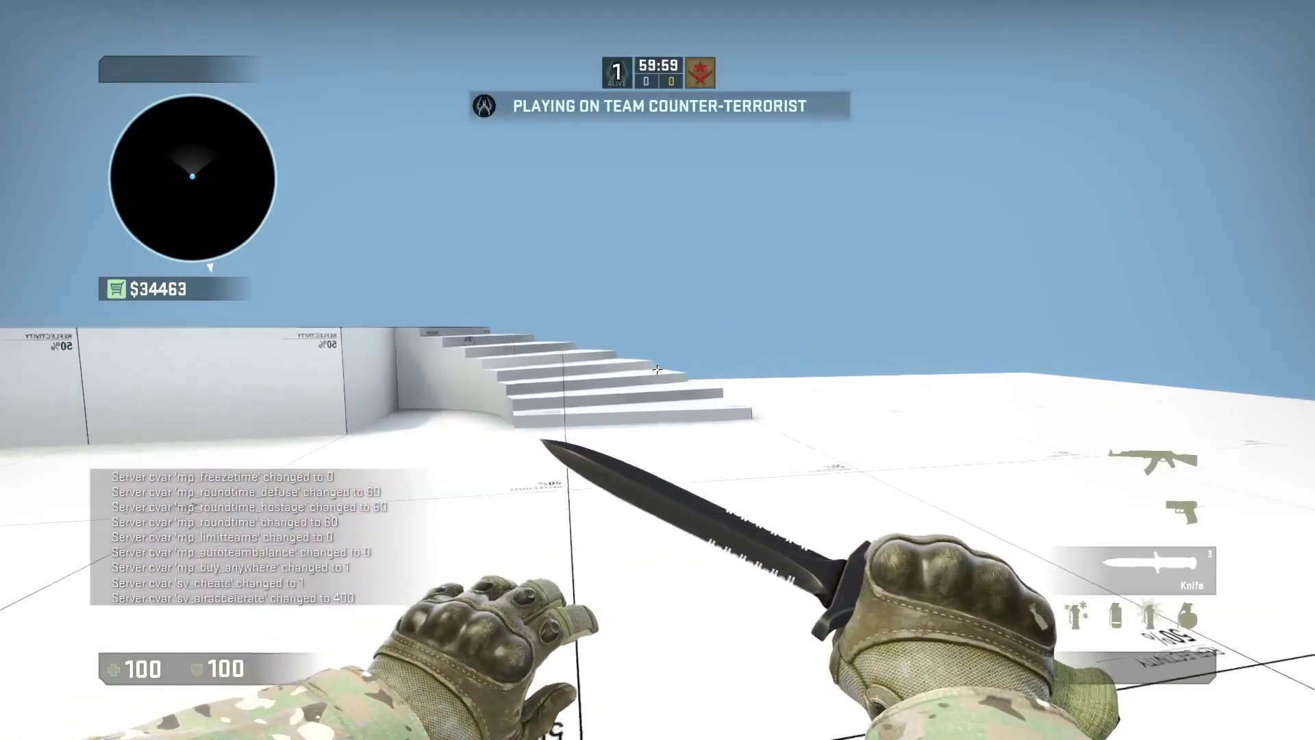
pyautogui.press('w')
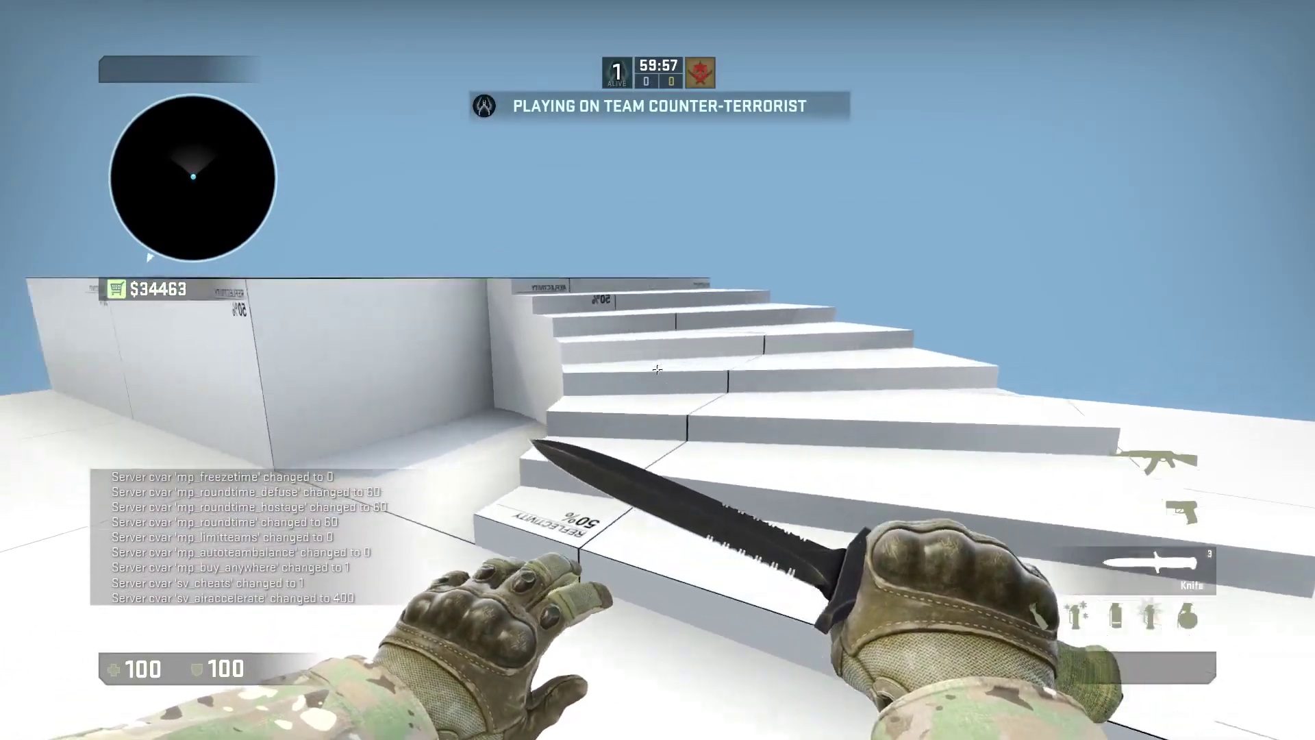
pyautogui.press('w')
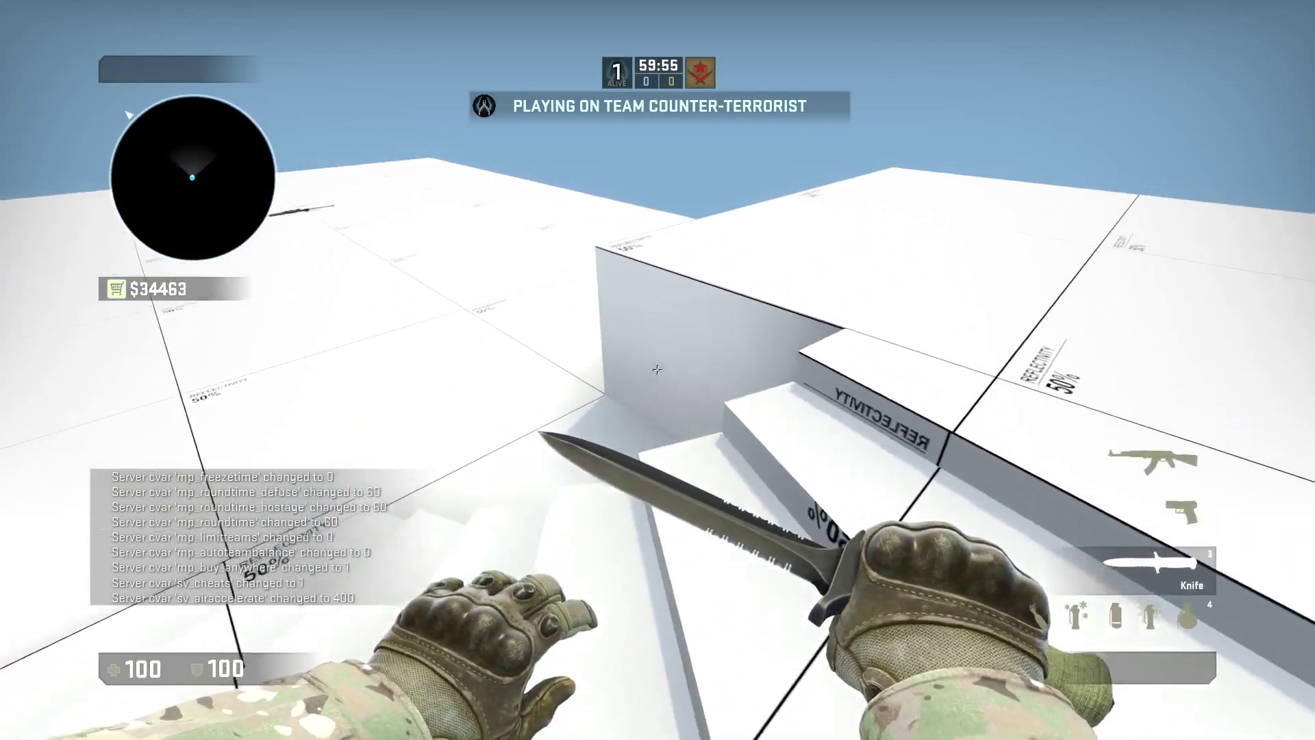
pyautogui.press('s')
pyautogui.press('s')
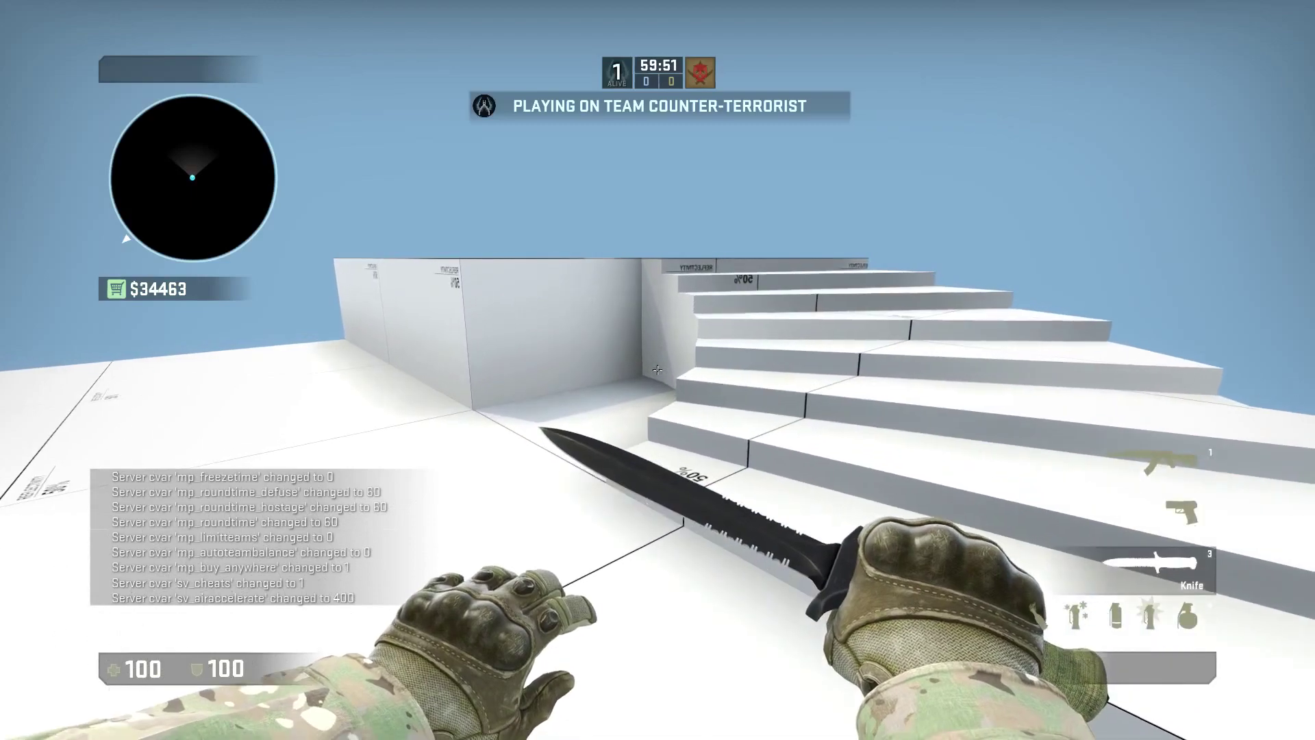
pyautogui.press('w')
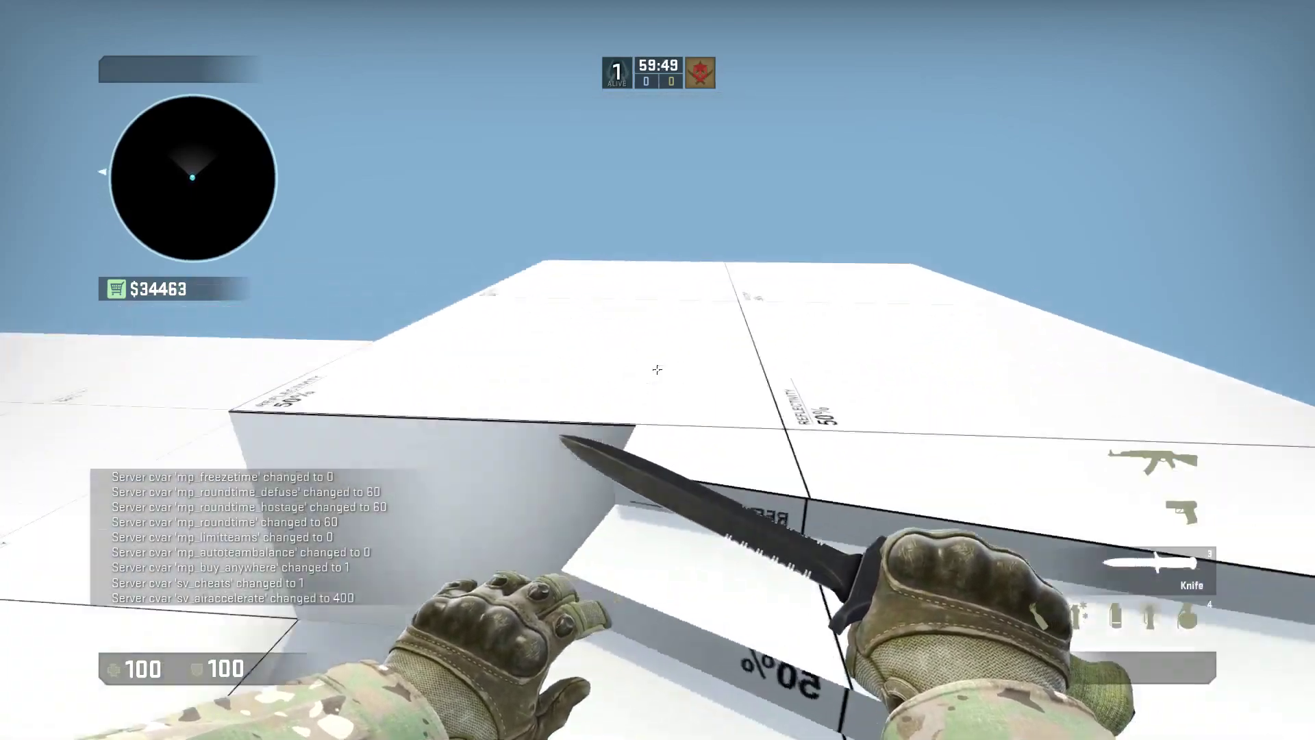
pyautogui.press('w')
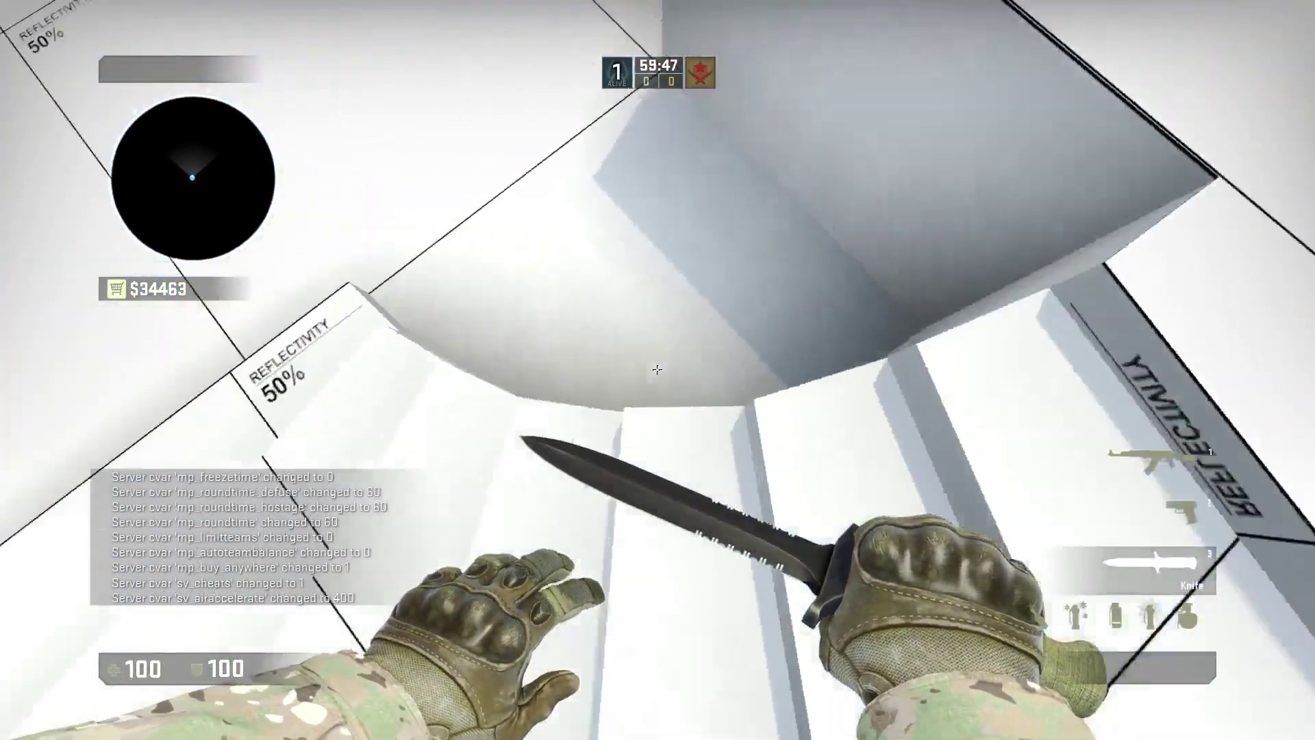
pyautogui.press('w')
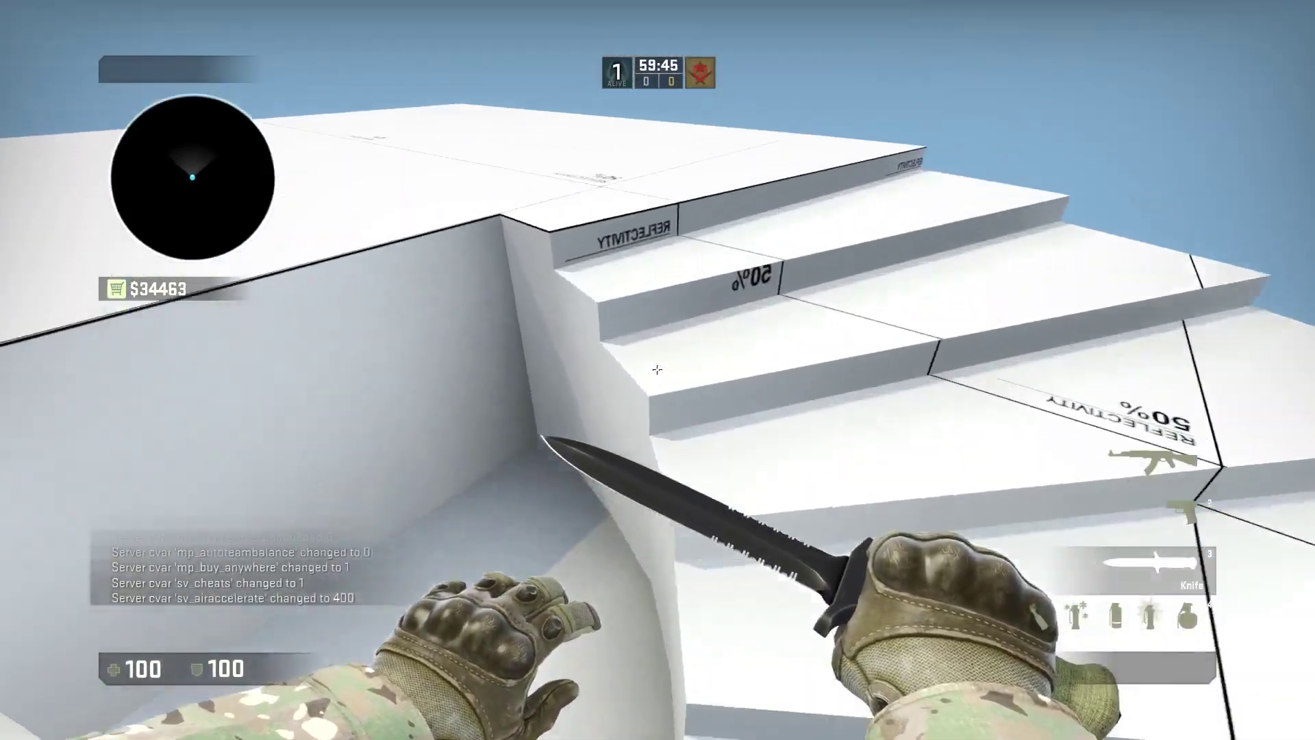
pyautogui.press('w')
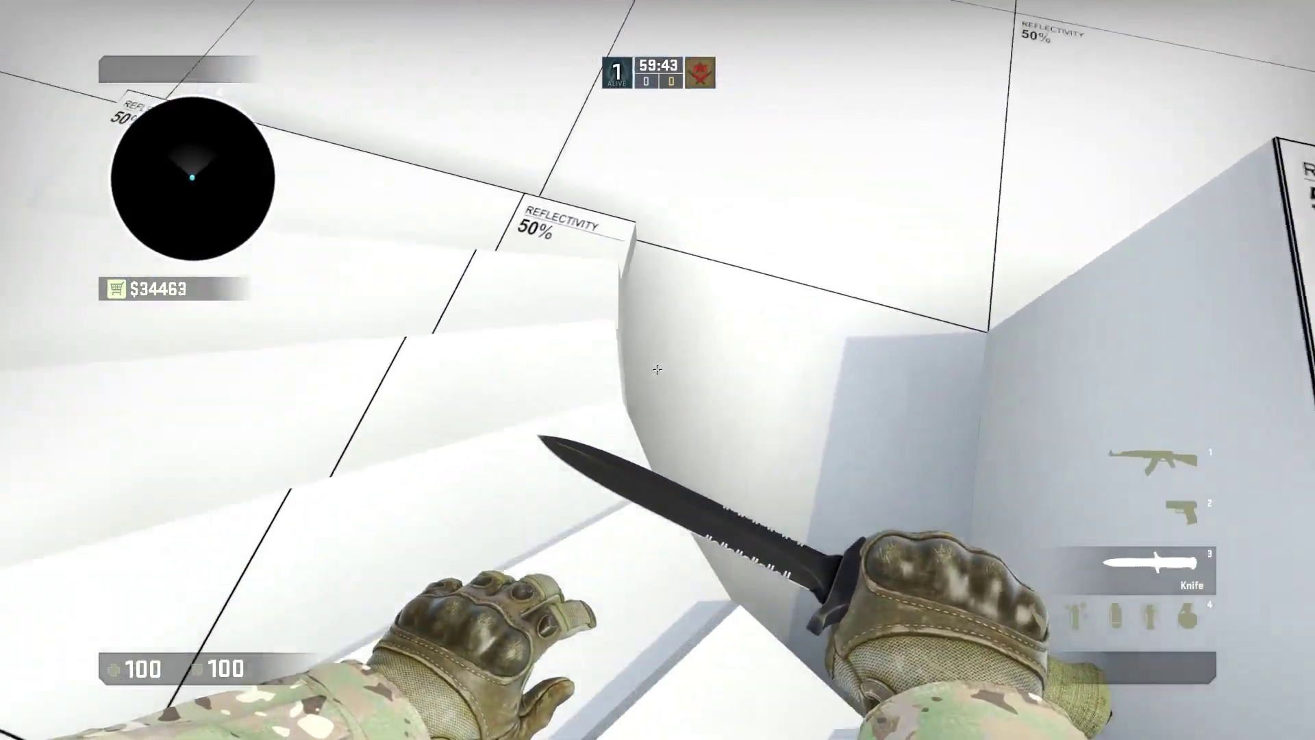
pyautogui.press('w')
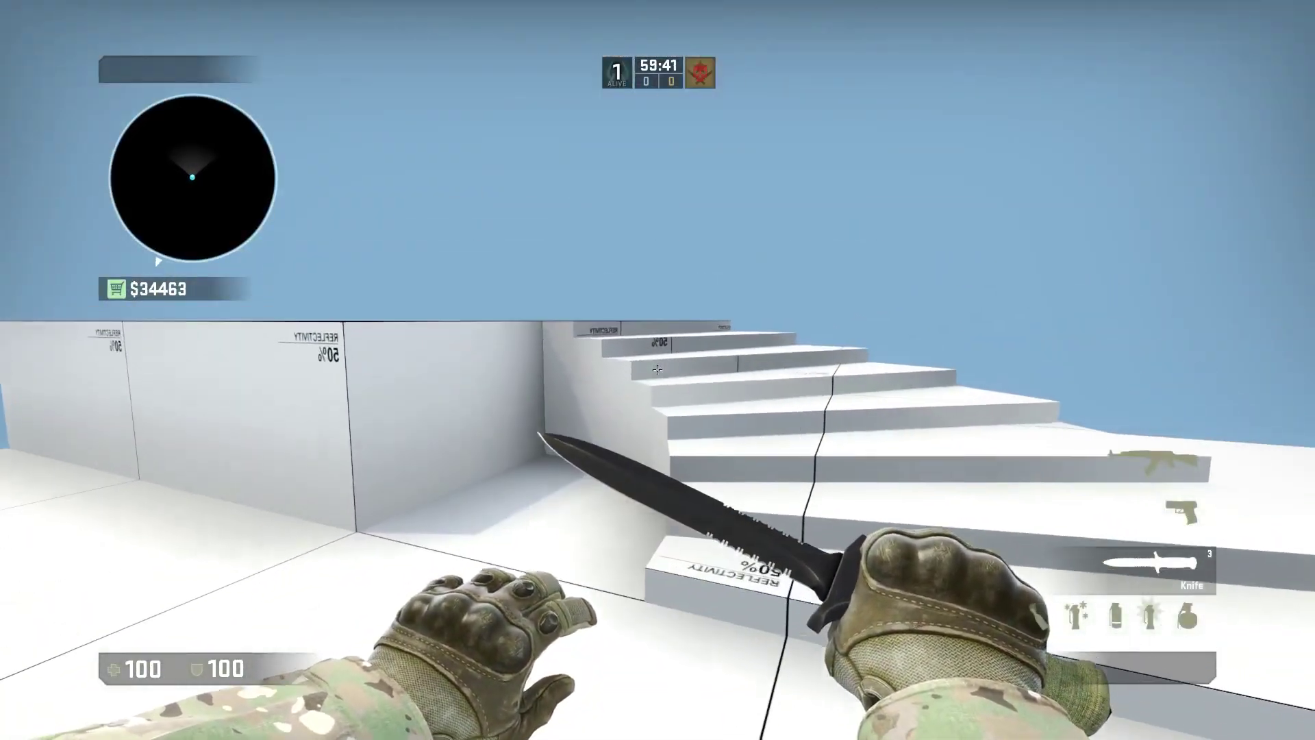
pyautogui.press('w')
pyautogui.press('w')
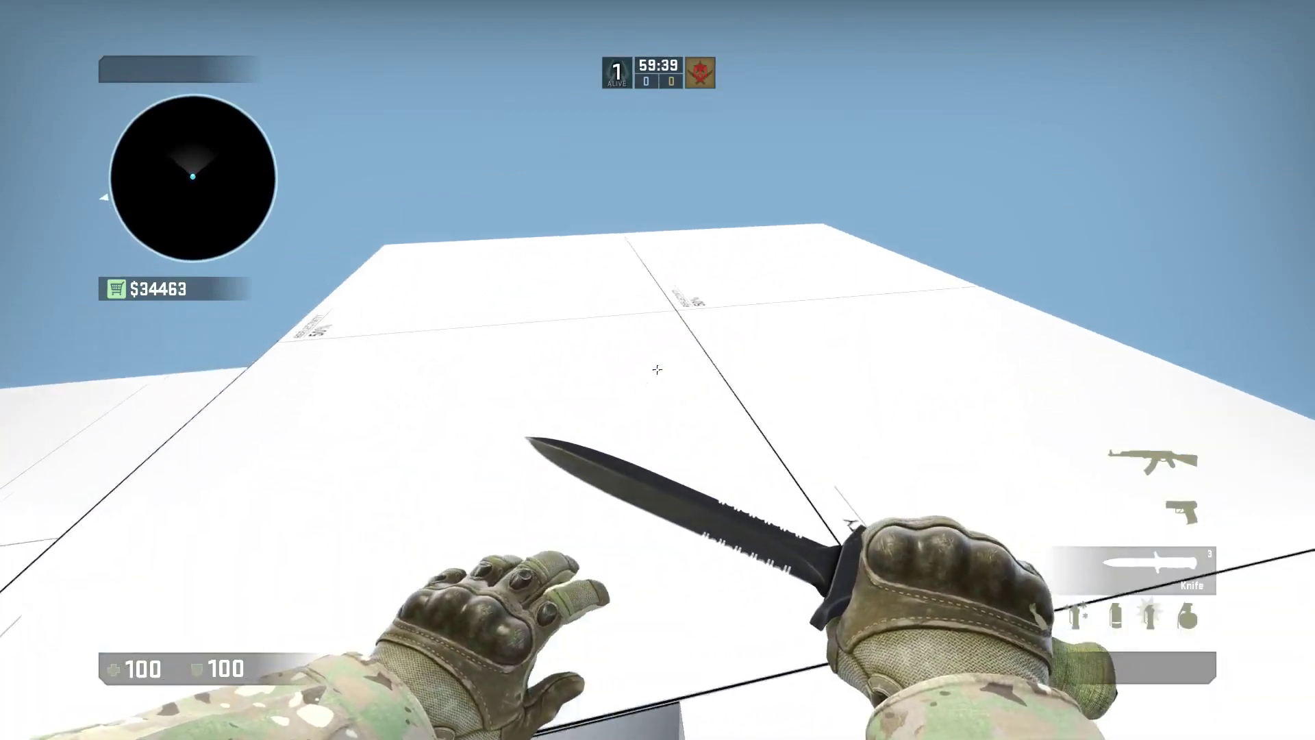
pyautogui.press('s')
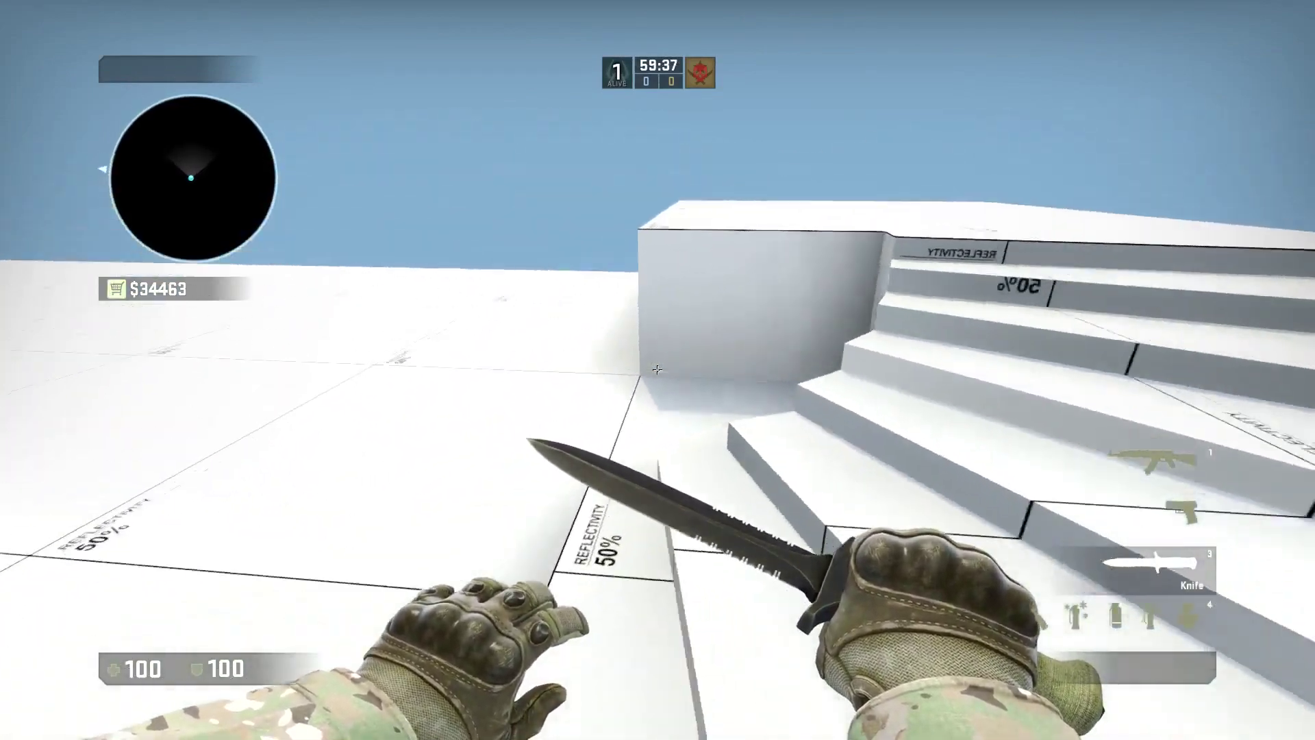